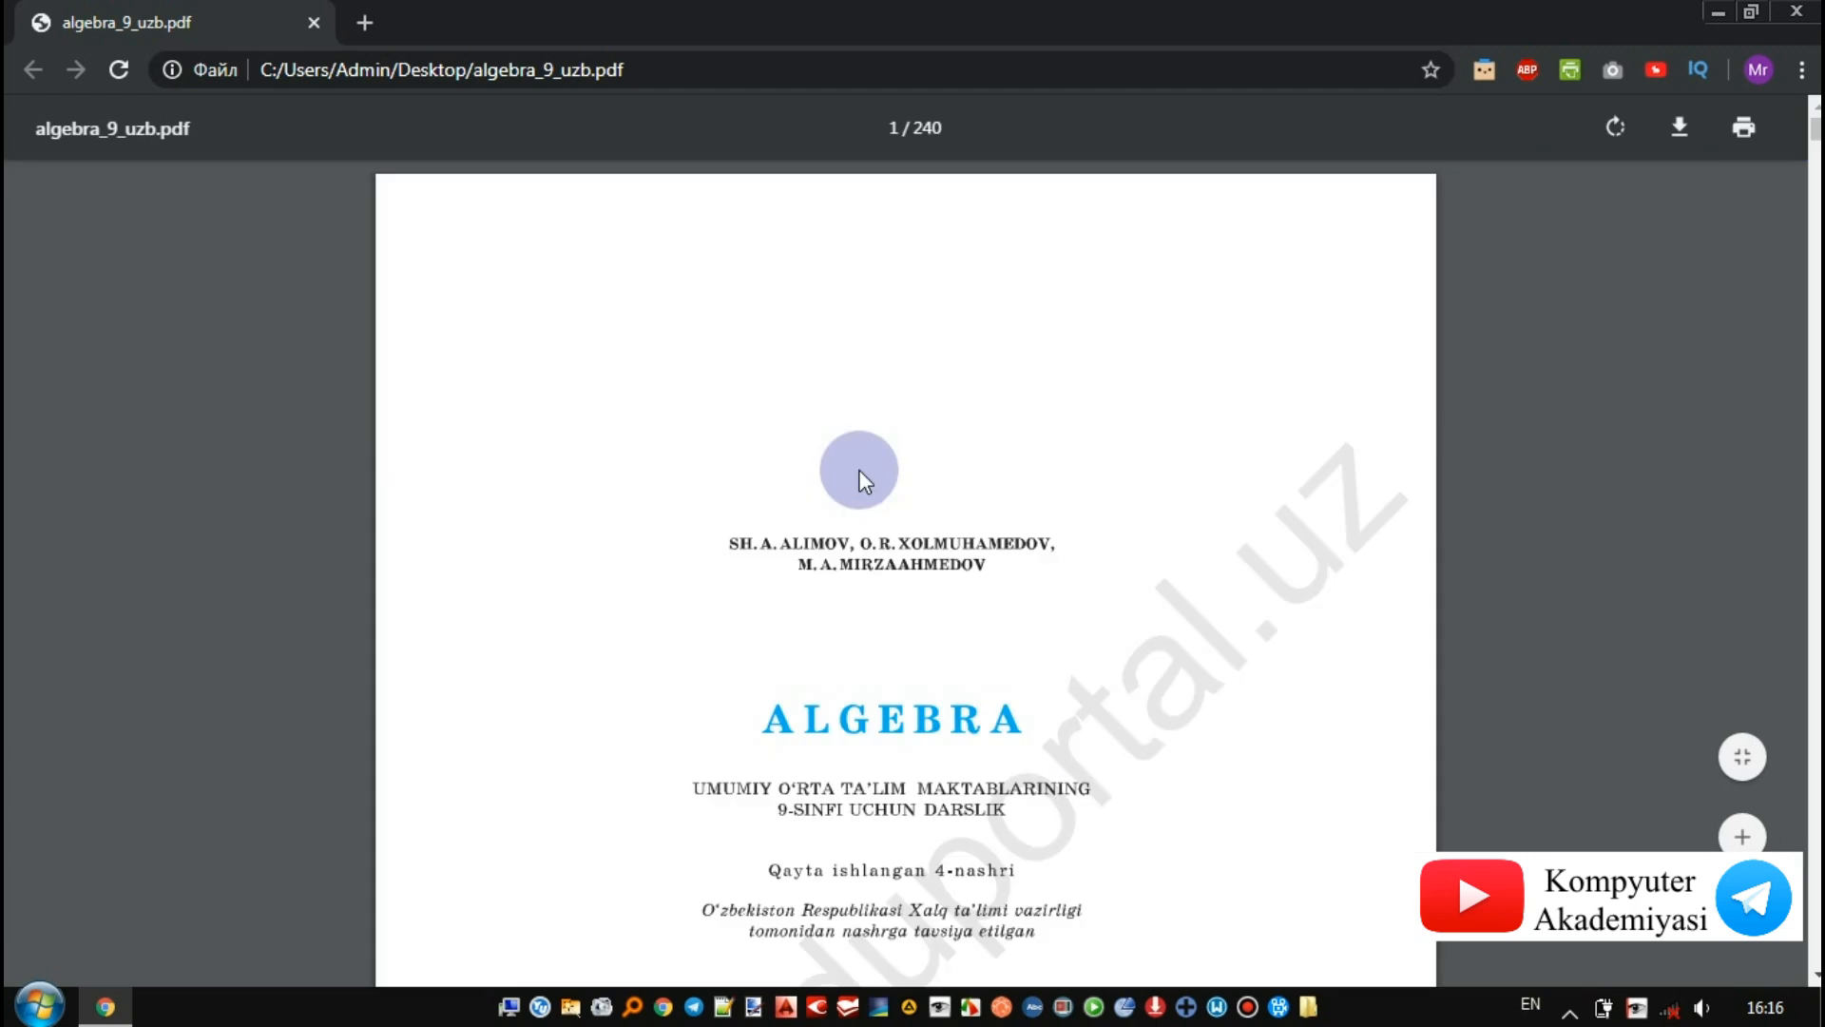
- Open the print settings for algebra_9_uzb.pdf and start a custom page range at 186
scroll(1616, 241, "down", 10)
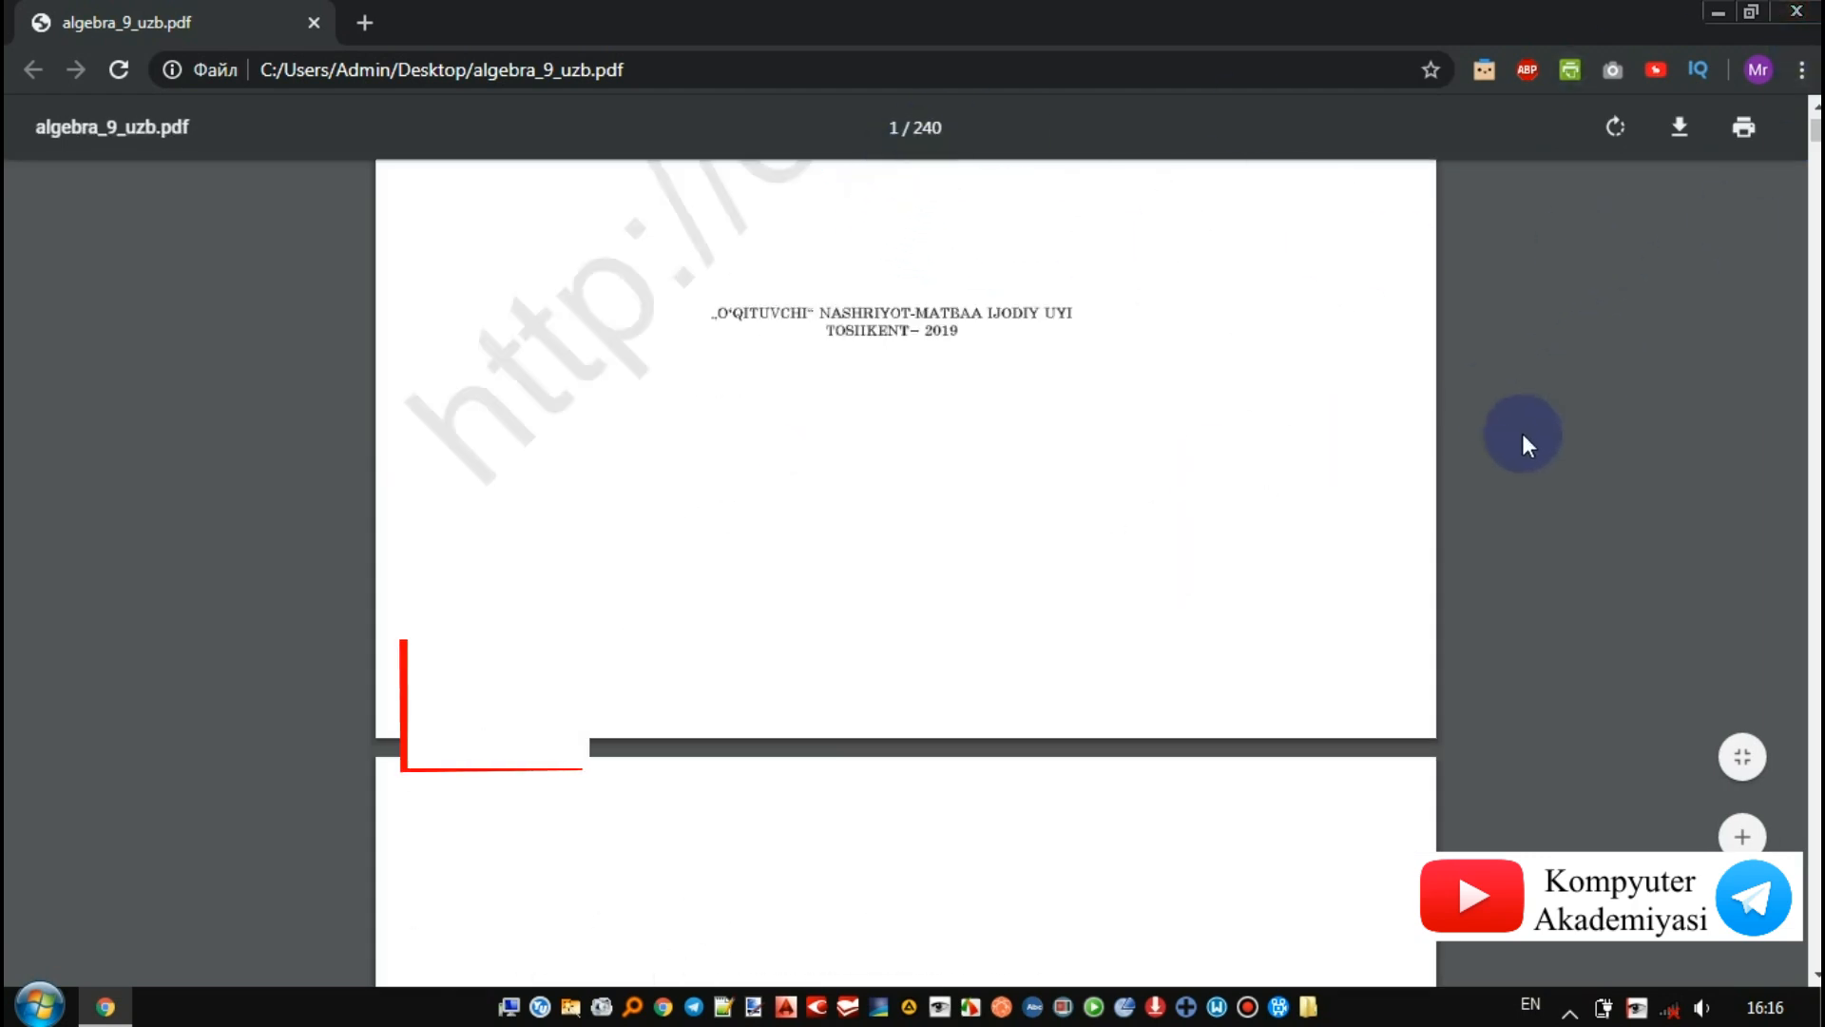
key("ctrl+p")
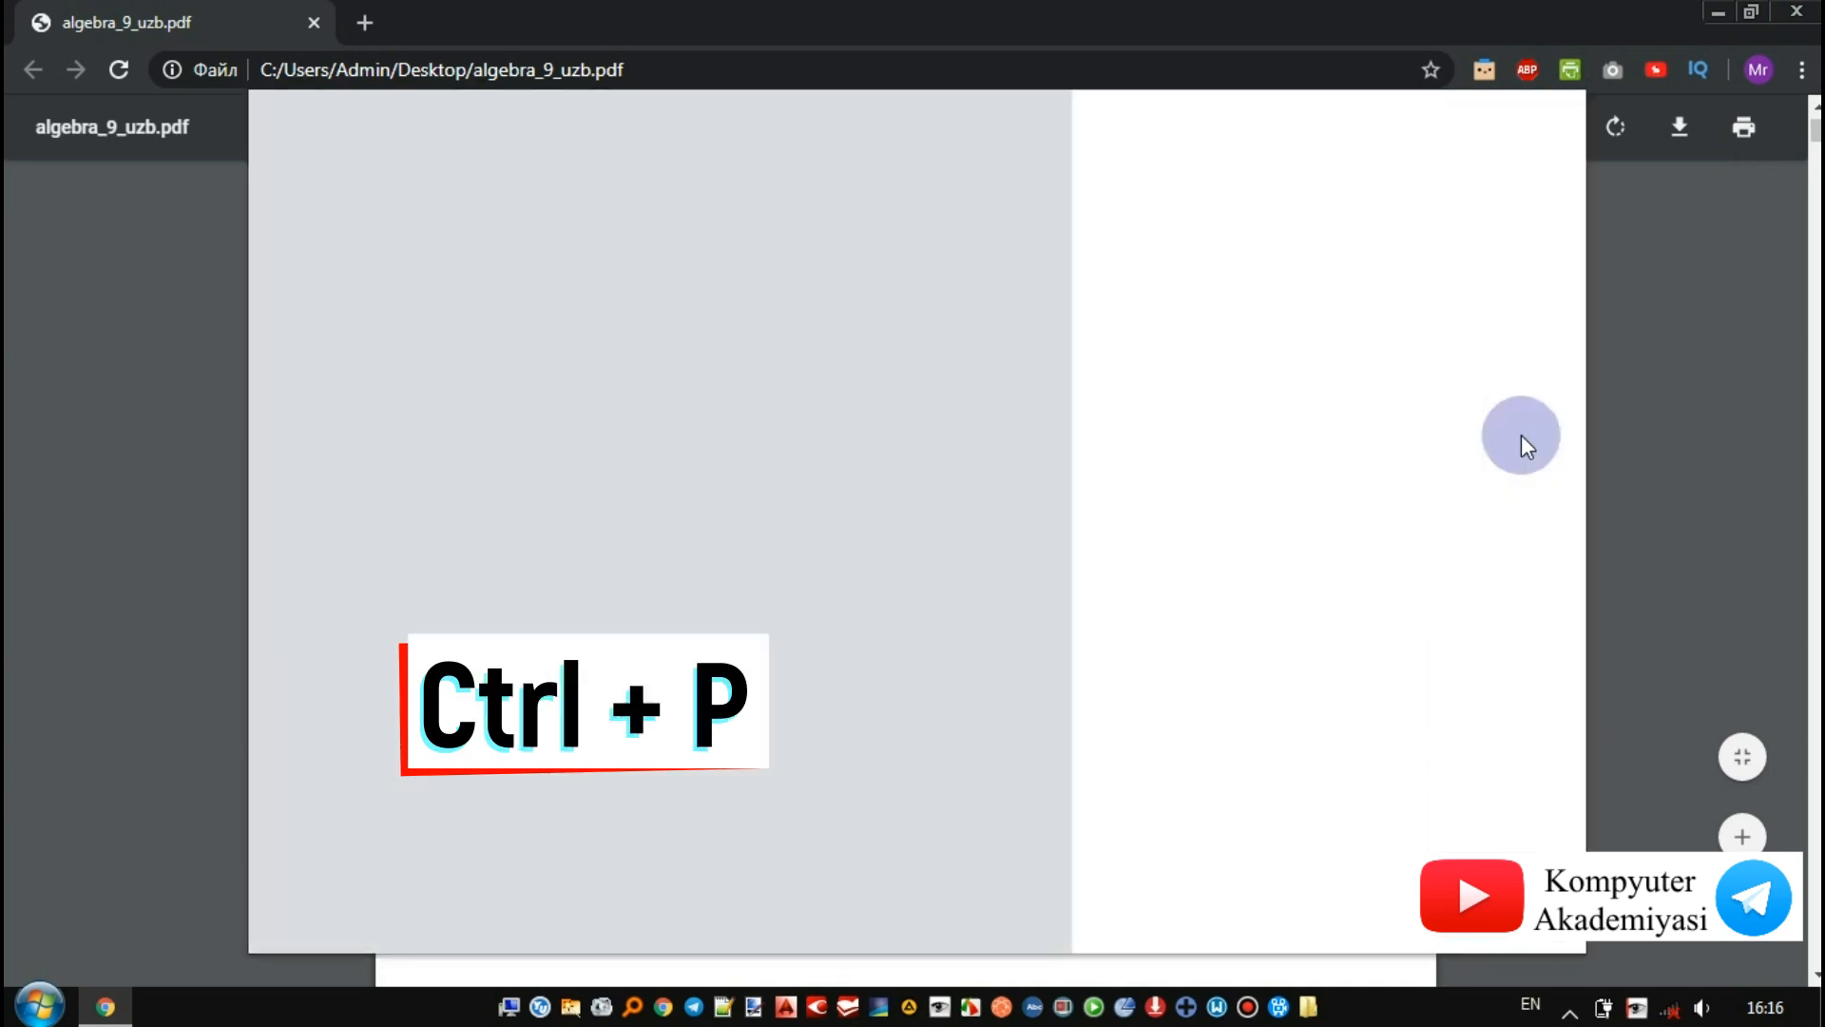
left_click(1467, 281)
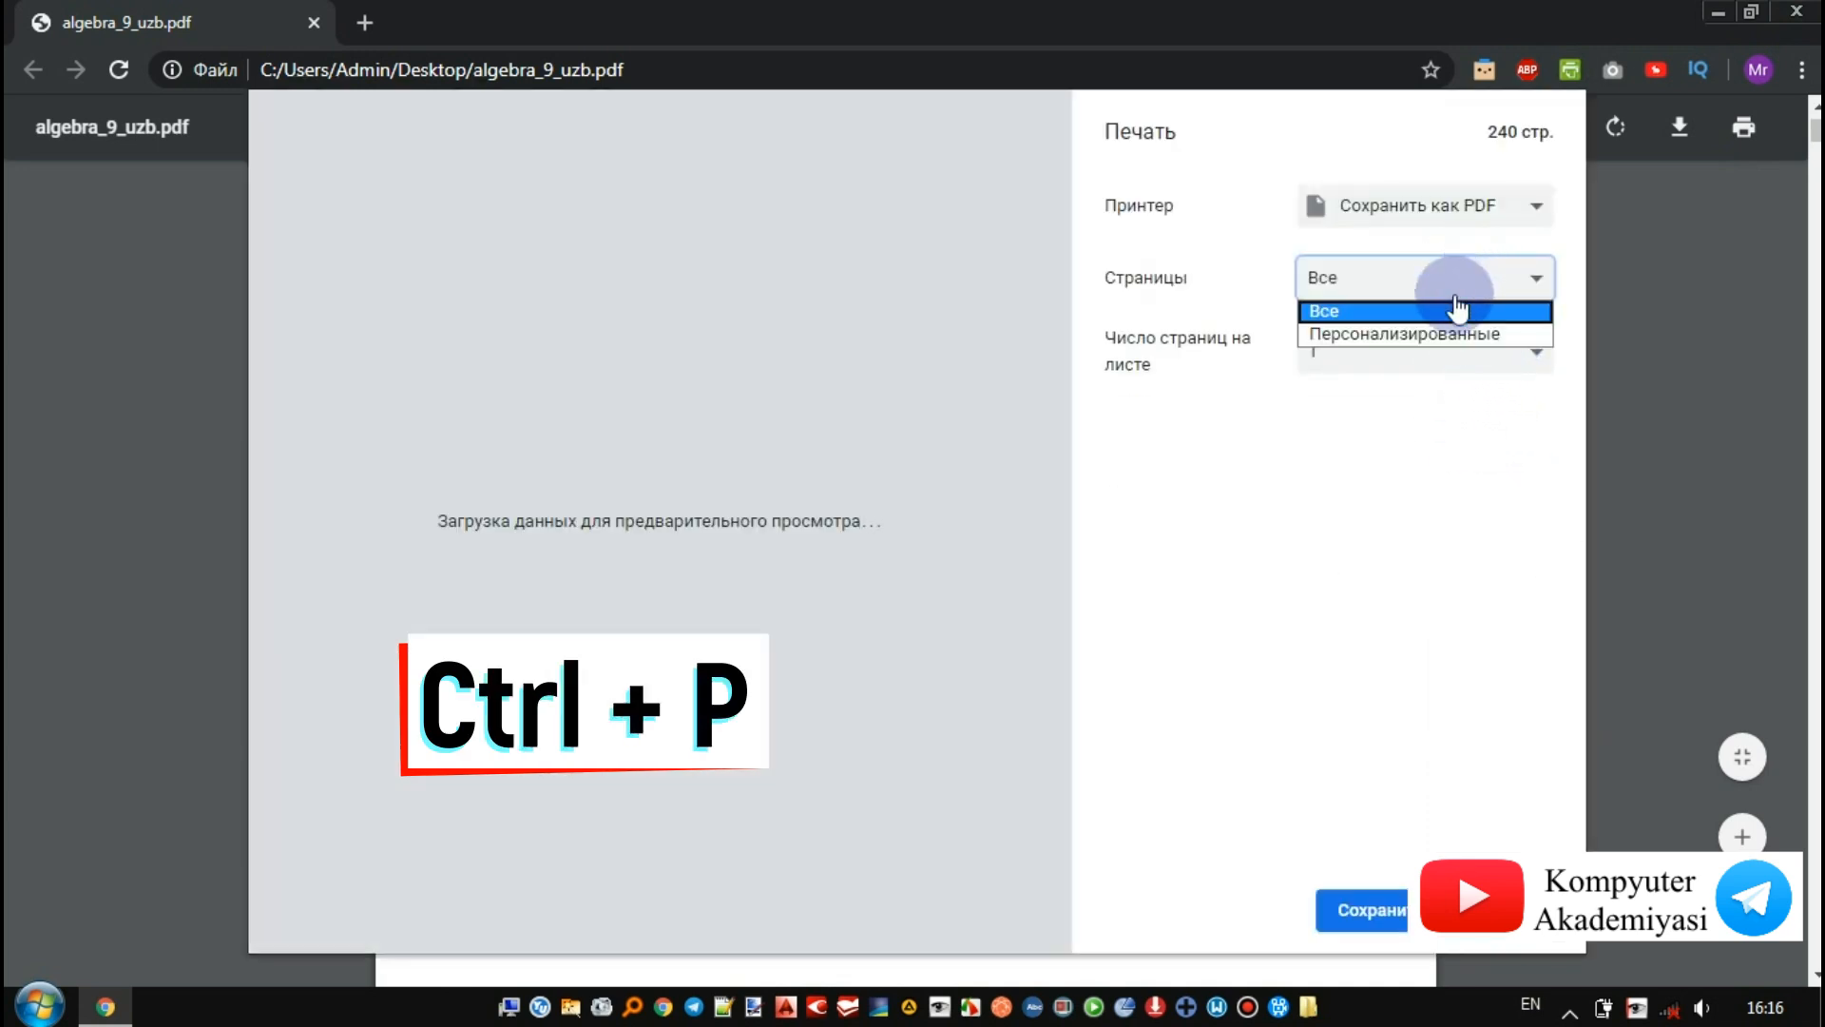
left_click(1443, 341)
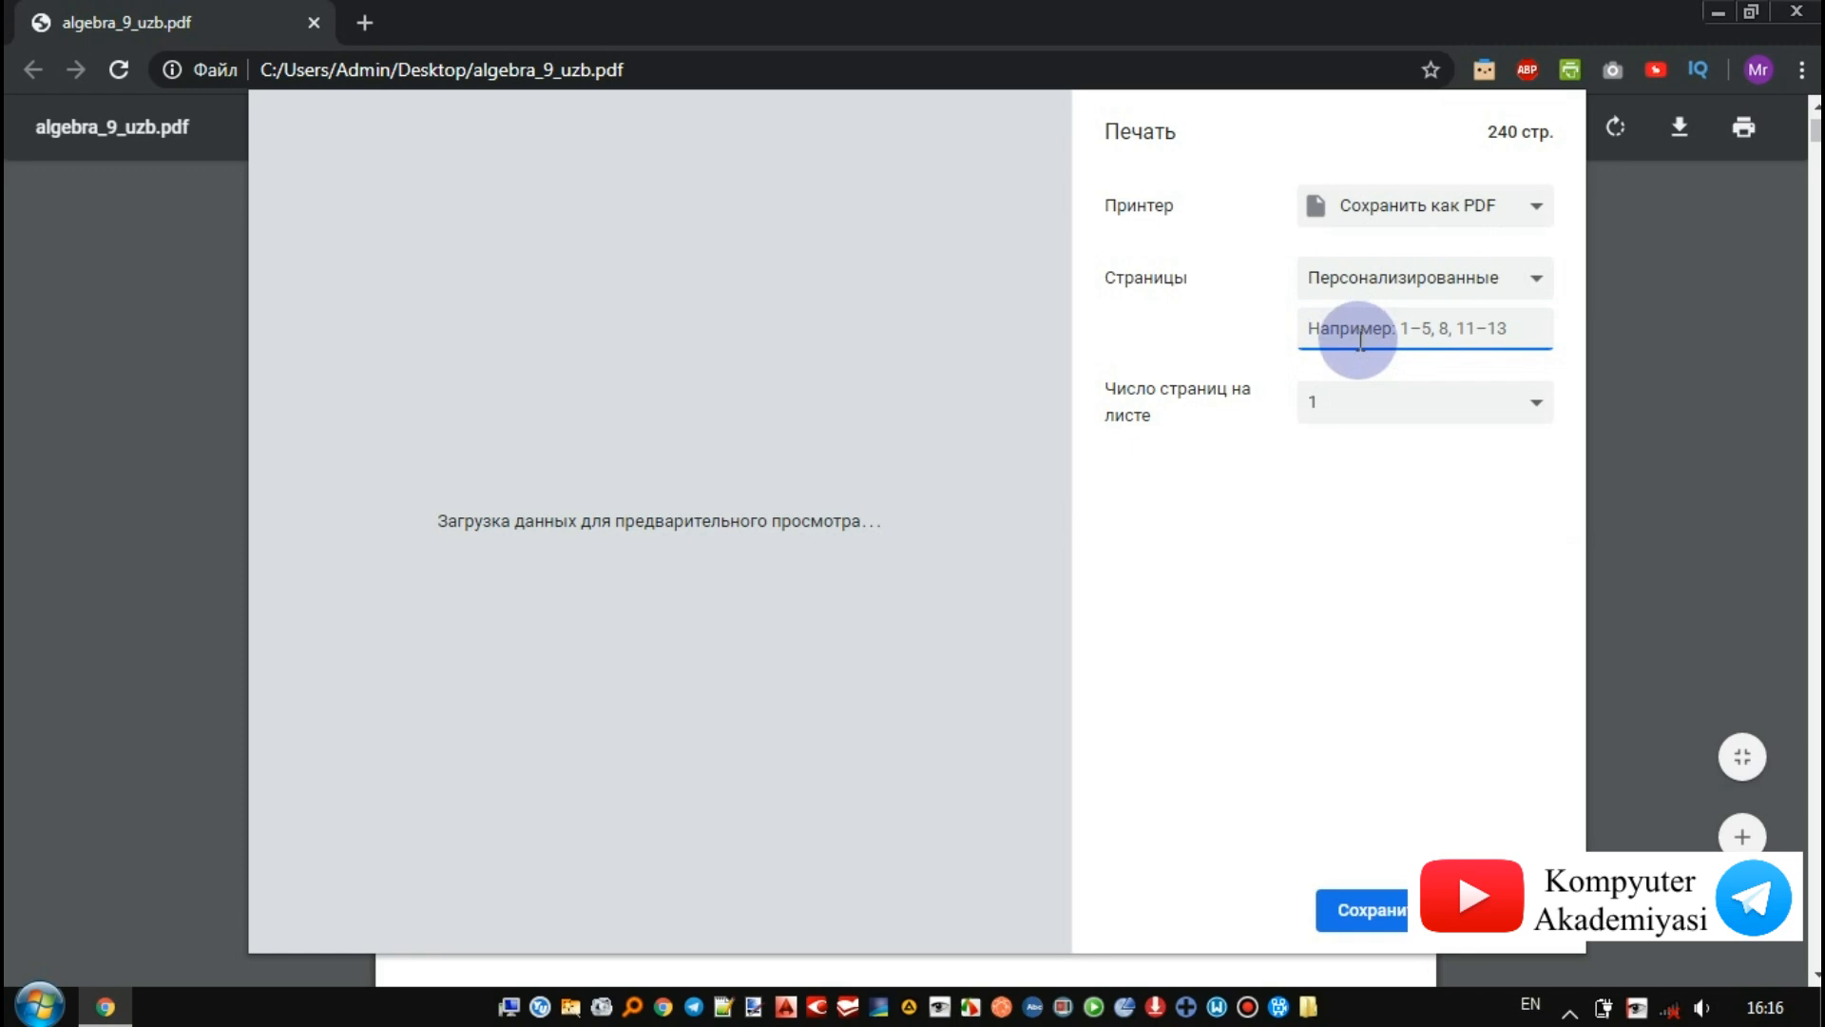
type("186-")
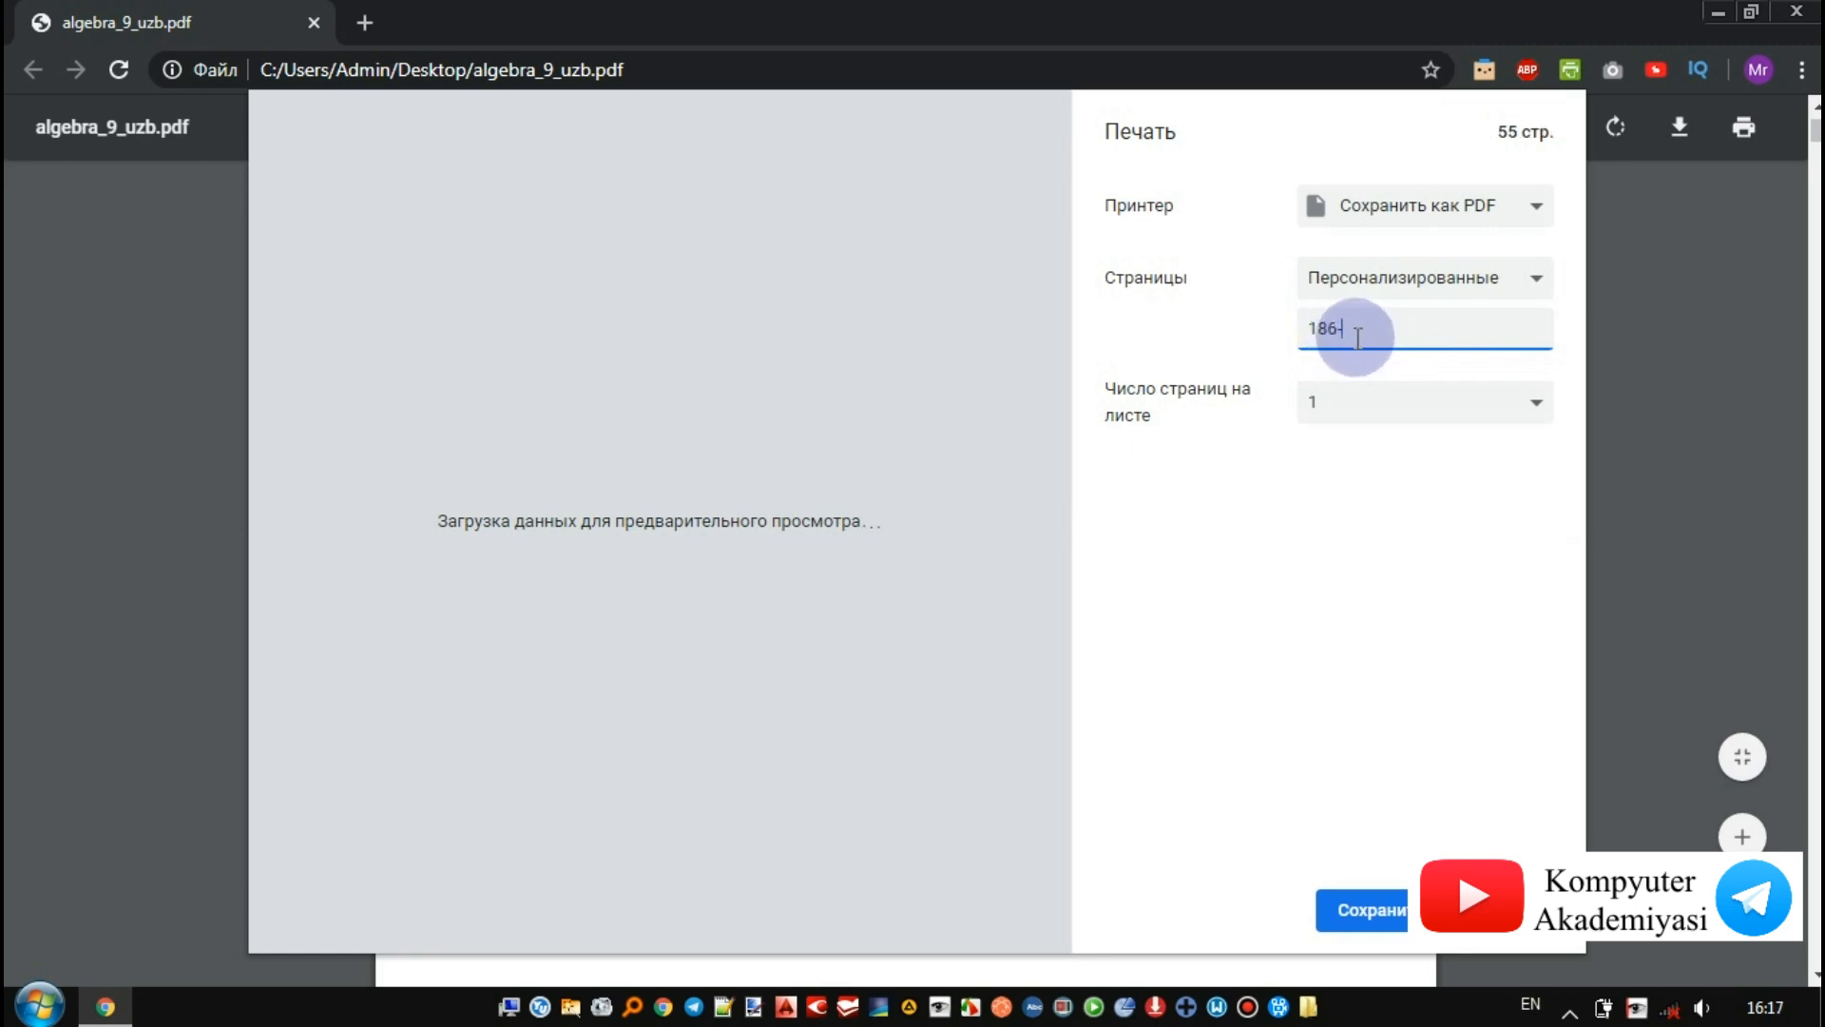
key("BackSpace")
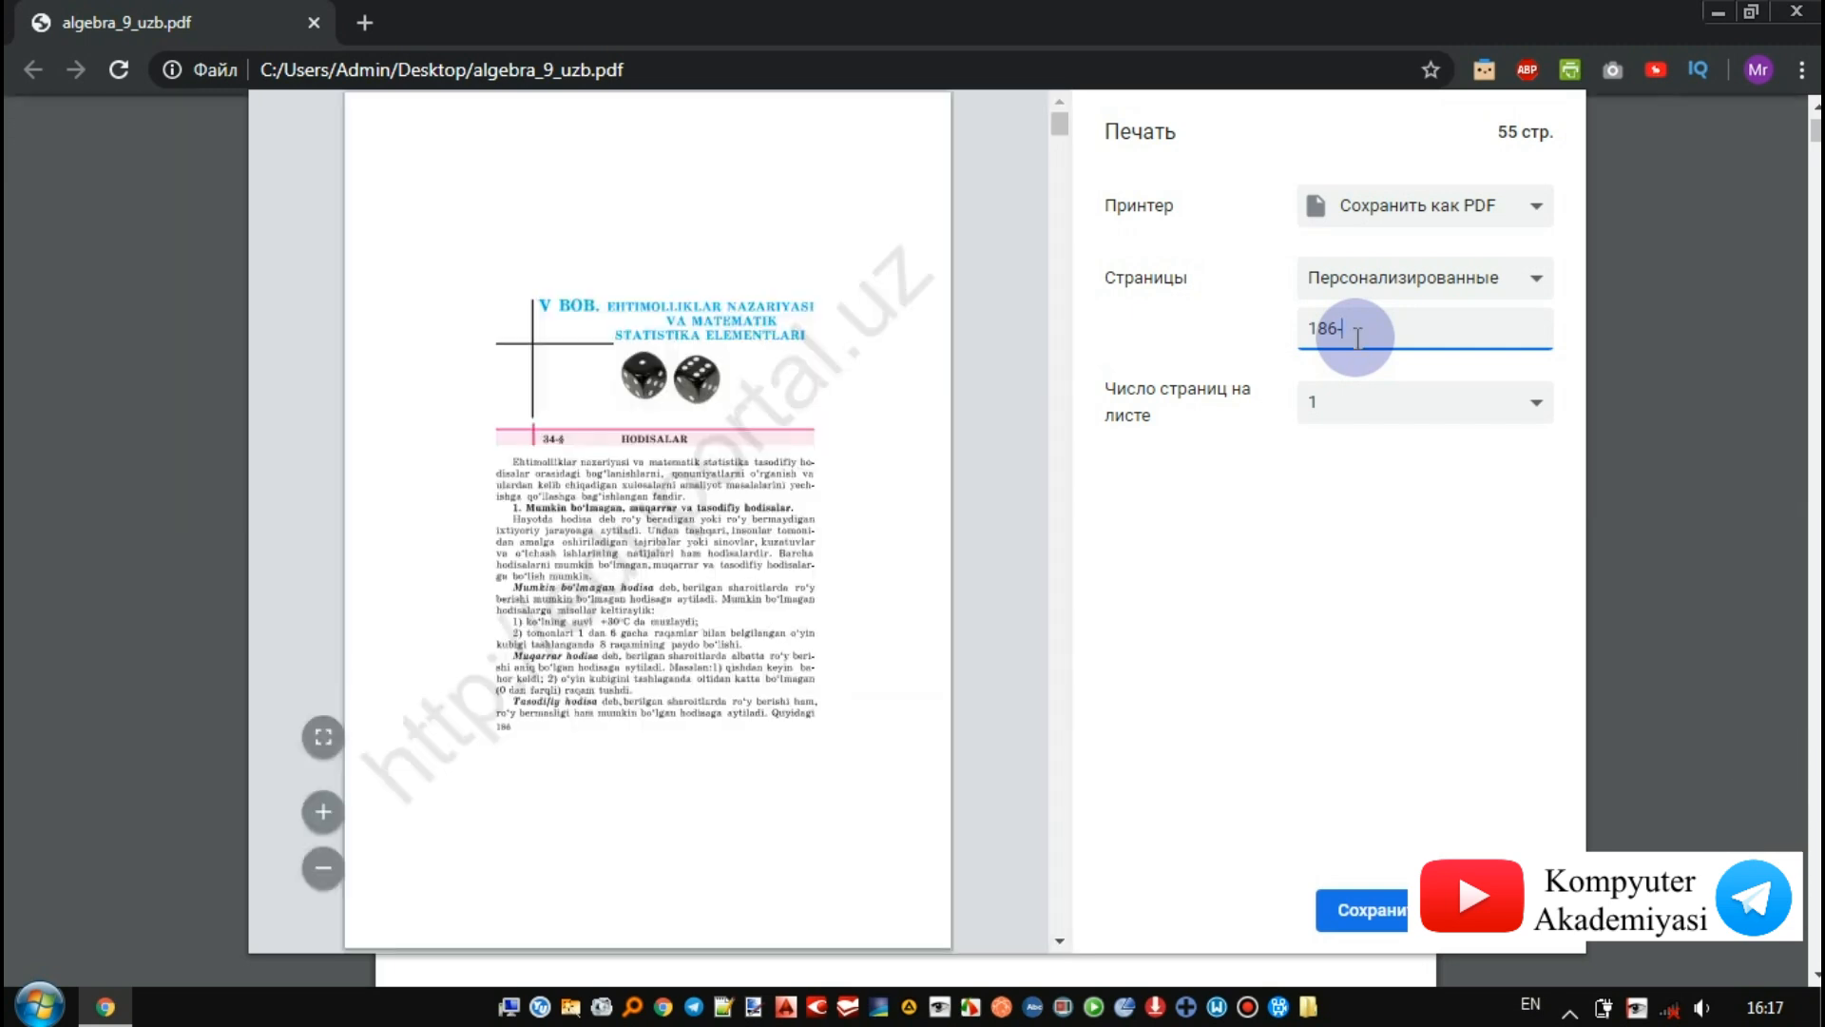
- Examine the print preview from page 186 onward to find the page where chapter V ends
scroll(852, 523, "down", 3)
scroll(852, 522, "up", 3)
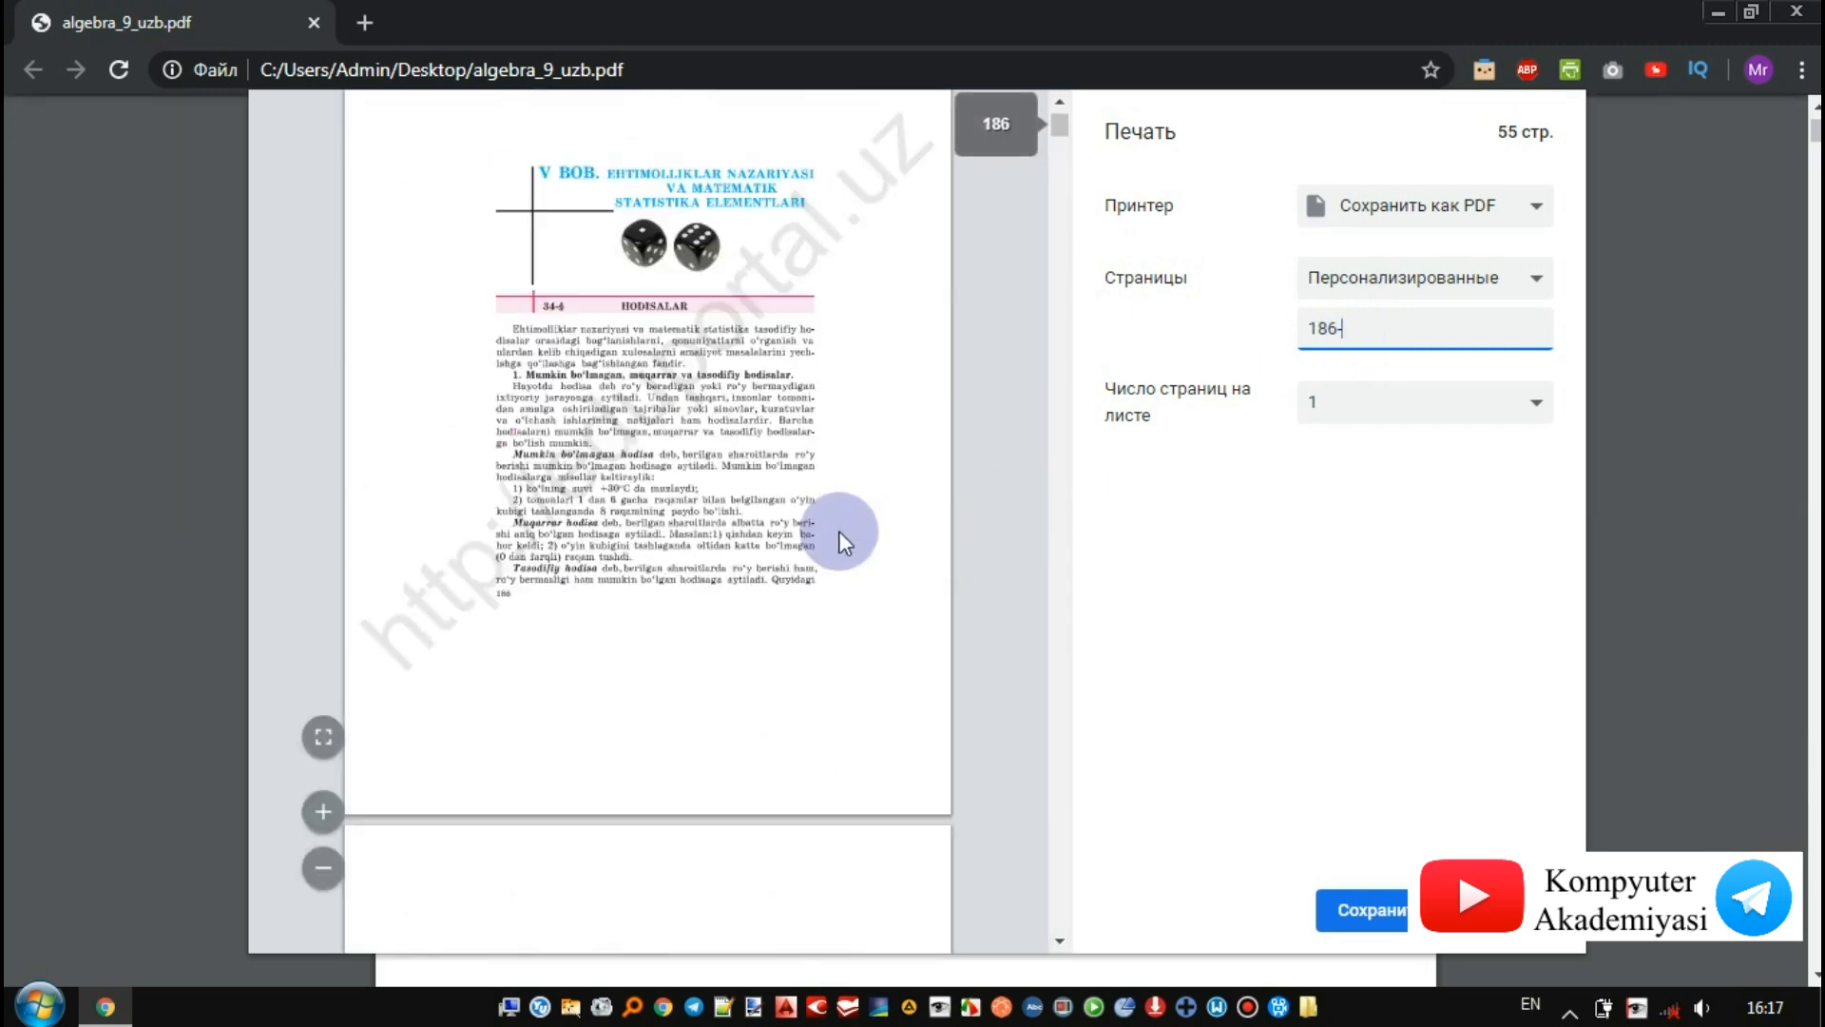
scroll(841, 531, "down", 10)
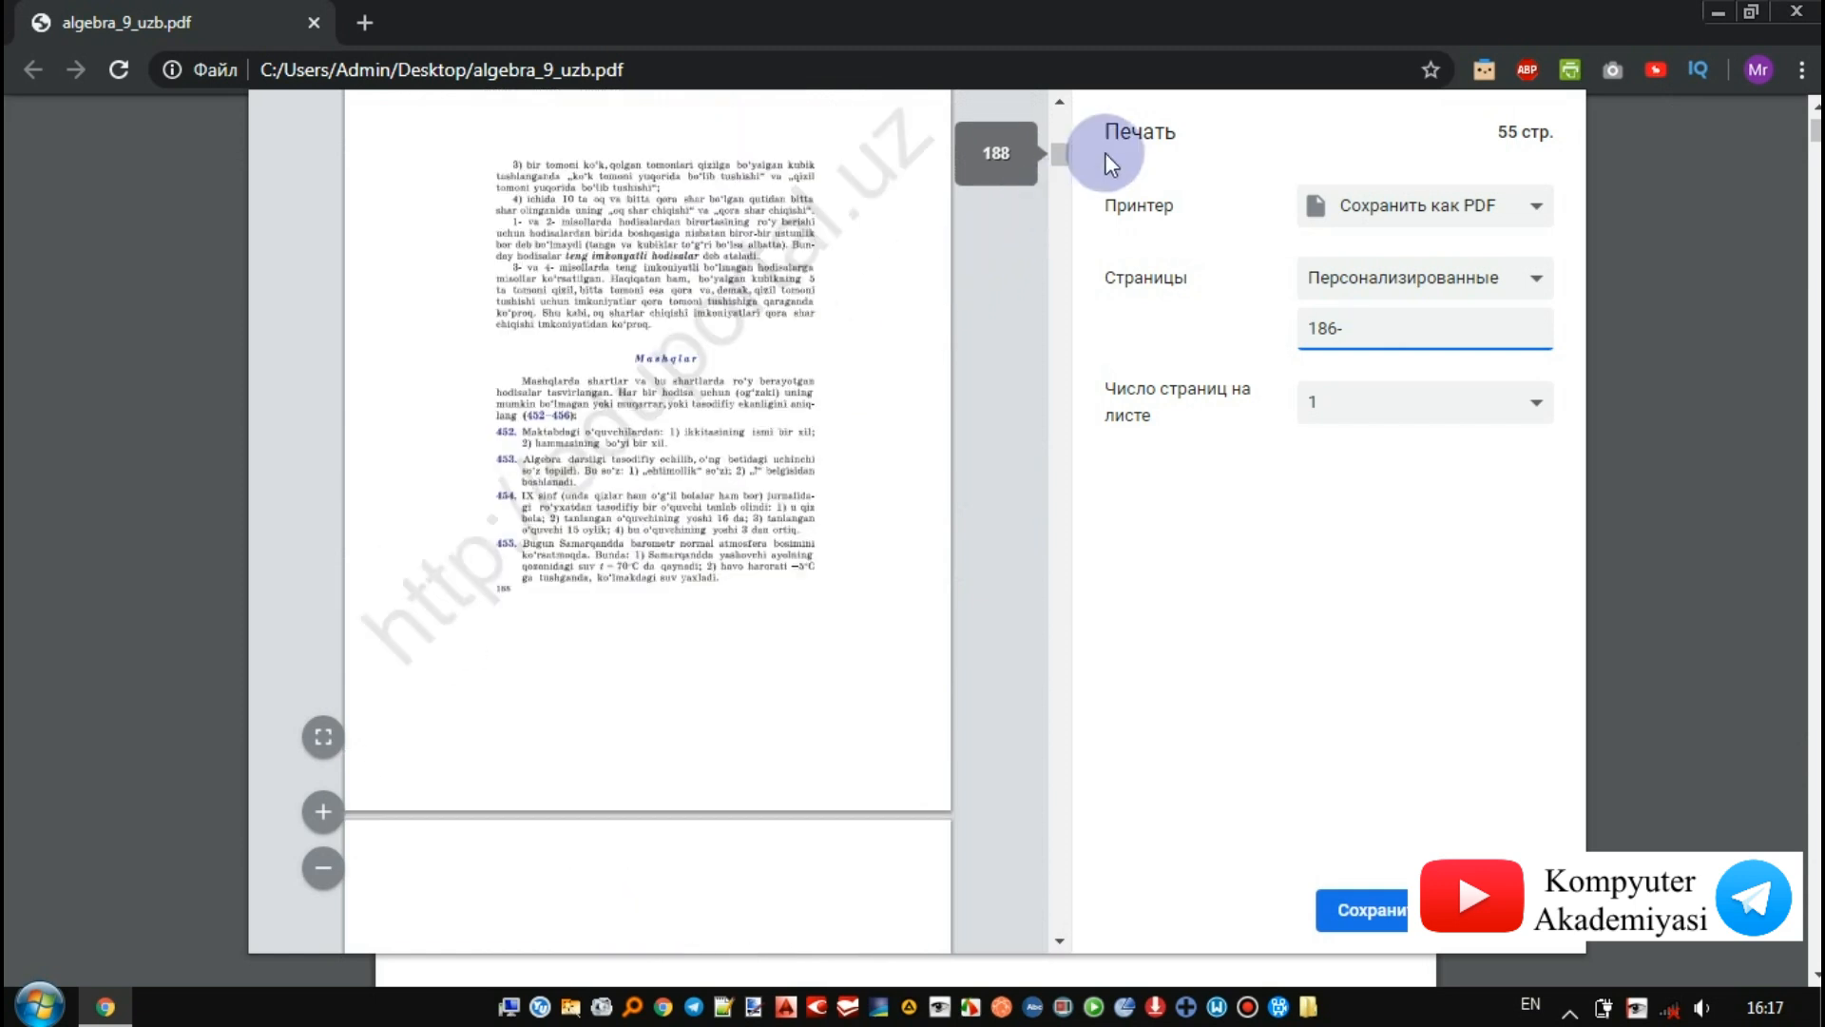
left_click_drag(1068, 154, 1064, 941)
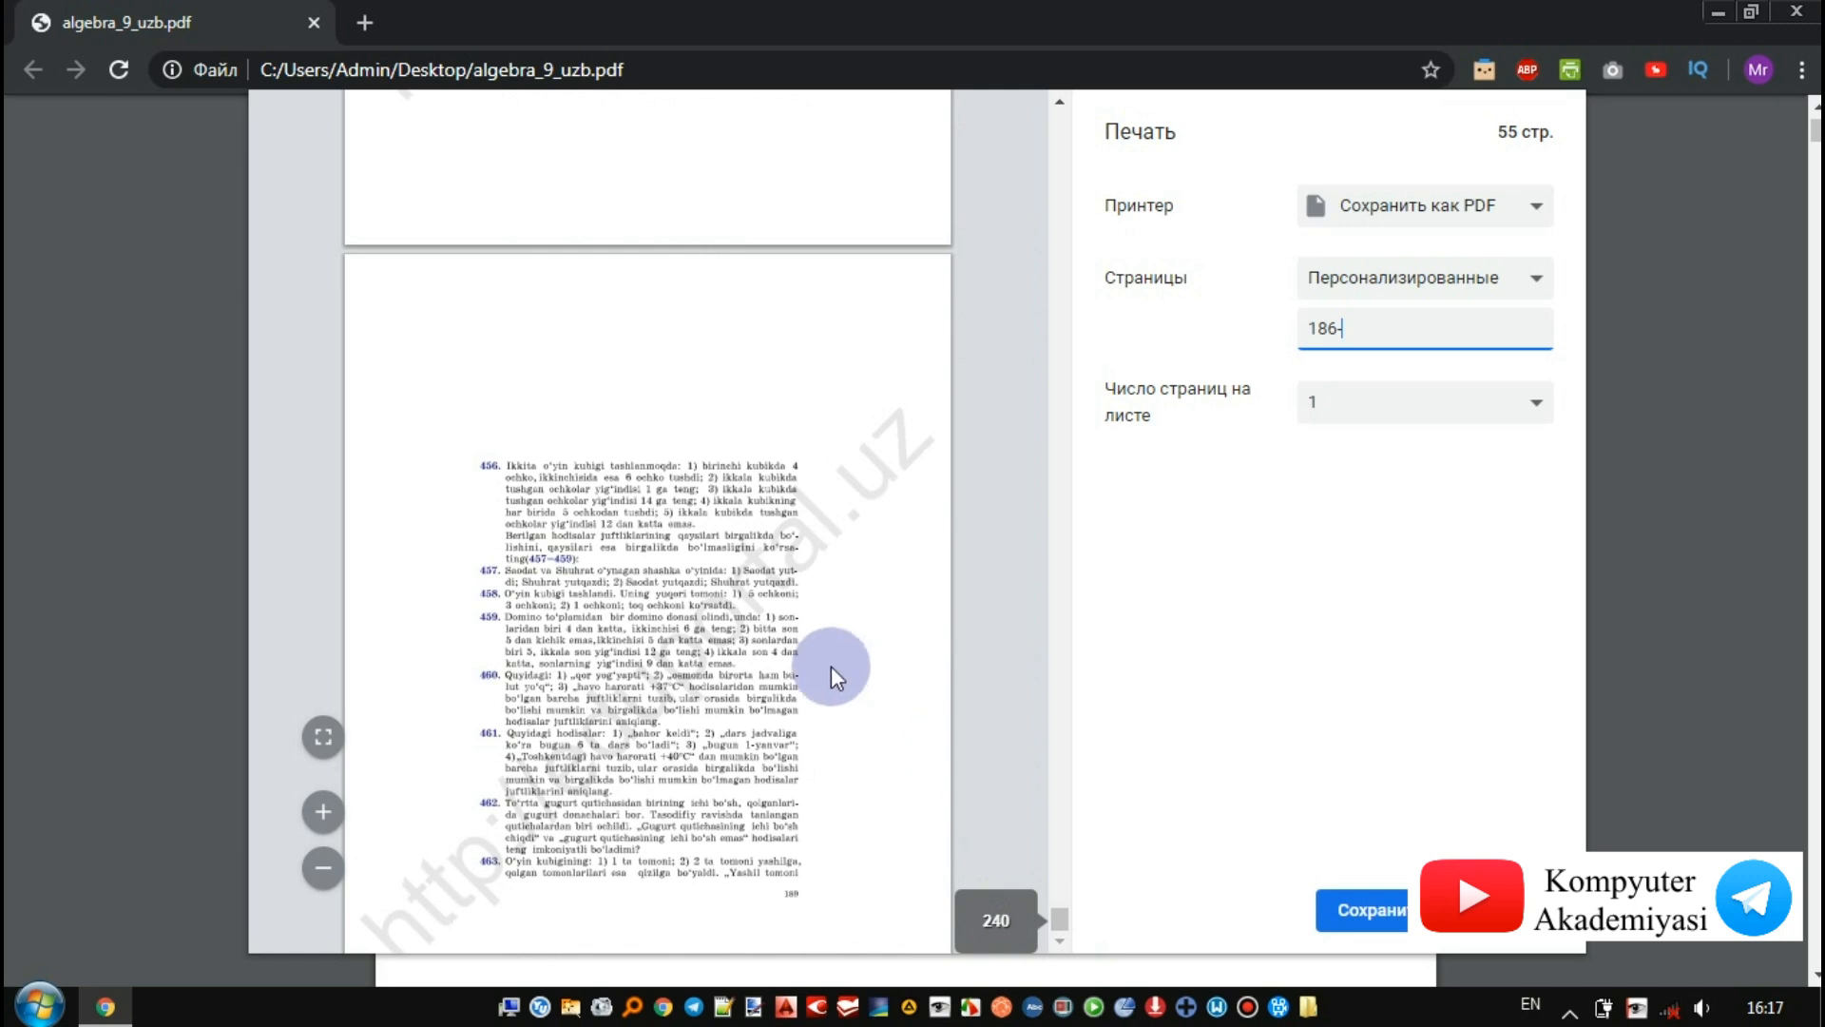
scroll(837, 665, "up", 10)
scroll(882, 726, "up", 15)
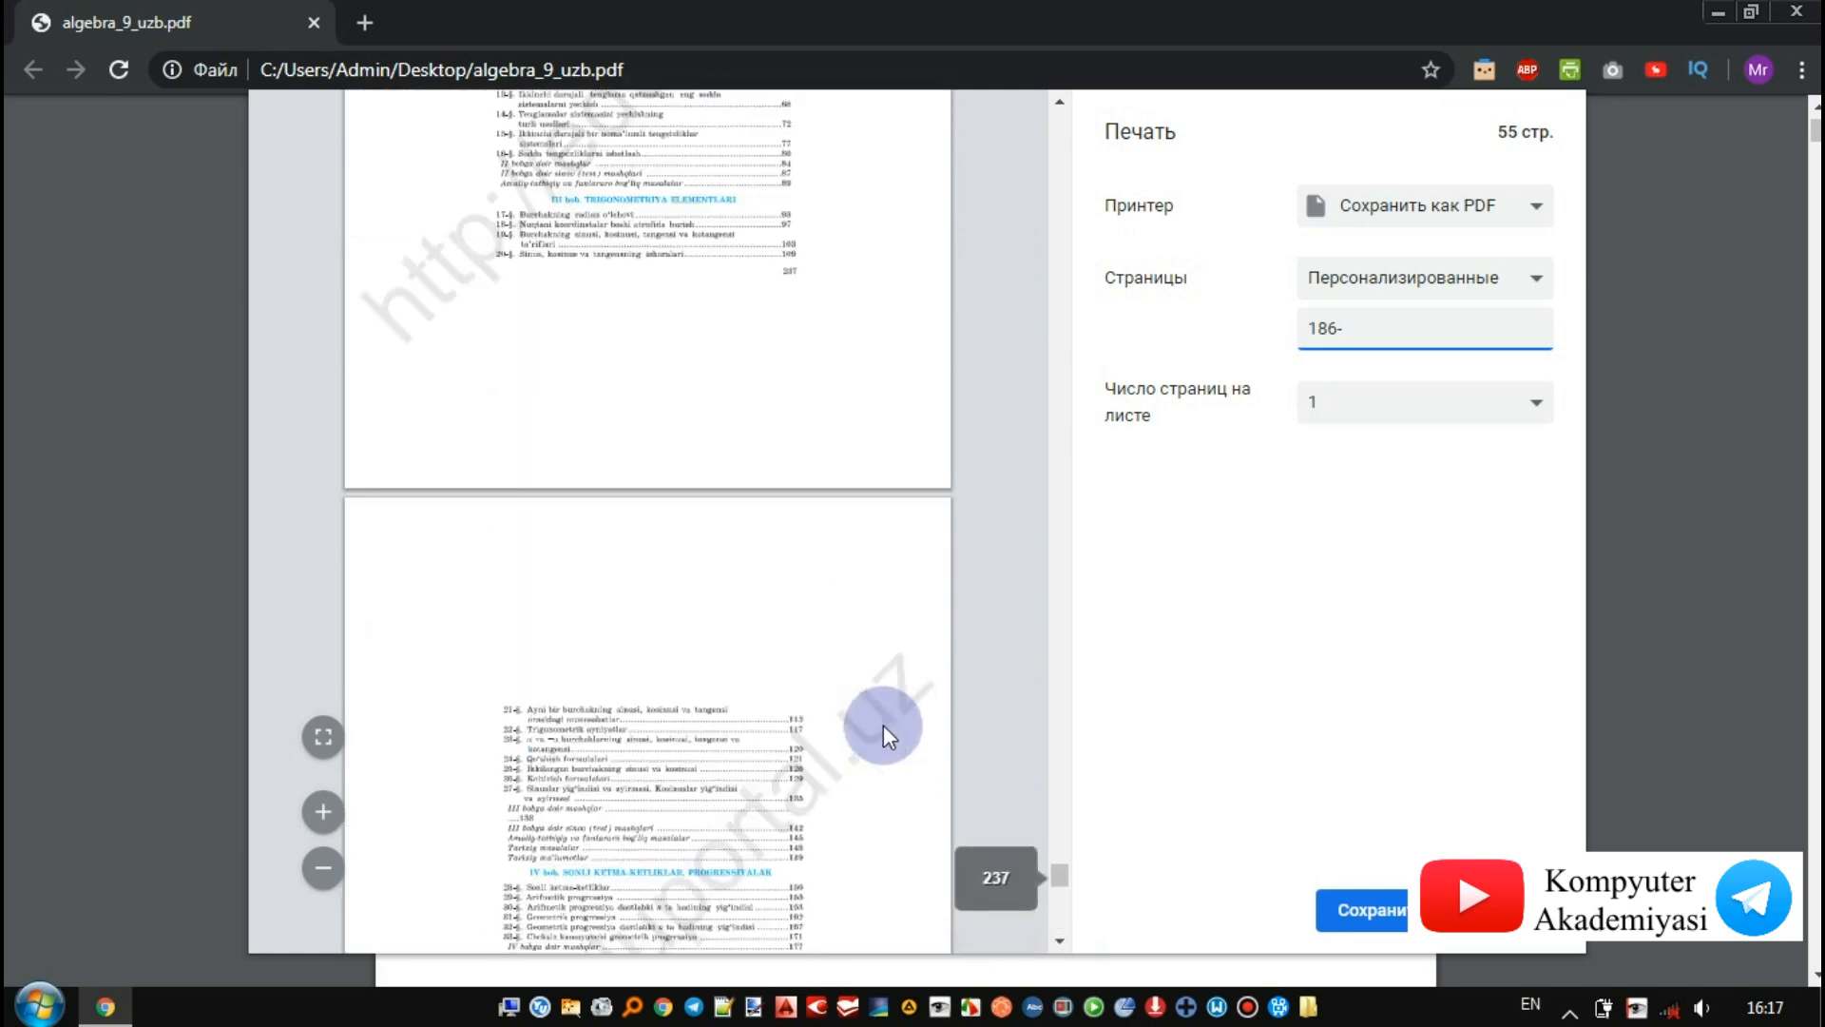
scroll(883, 724, "up", 15)
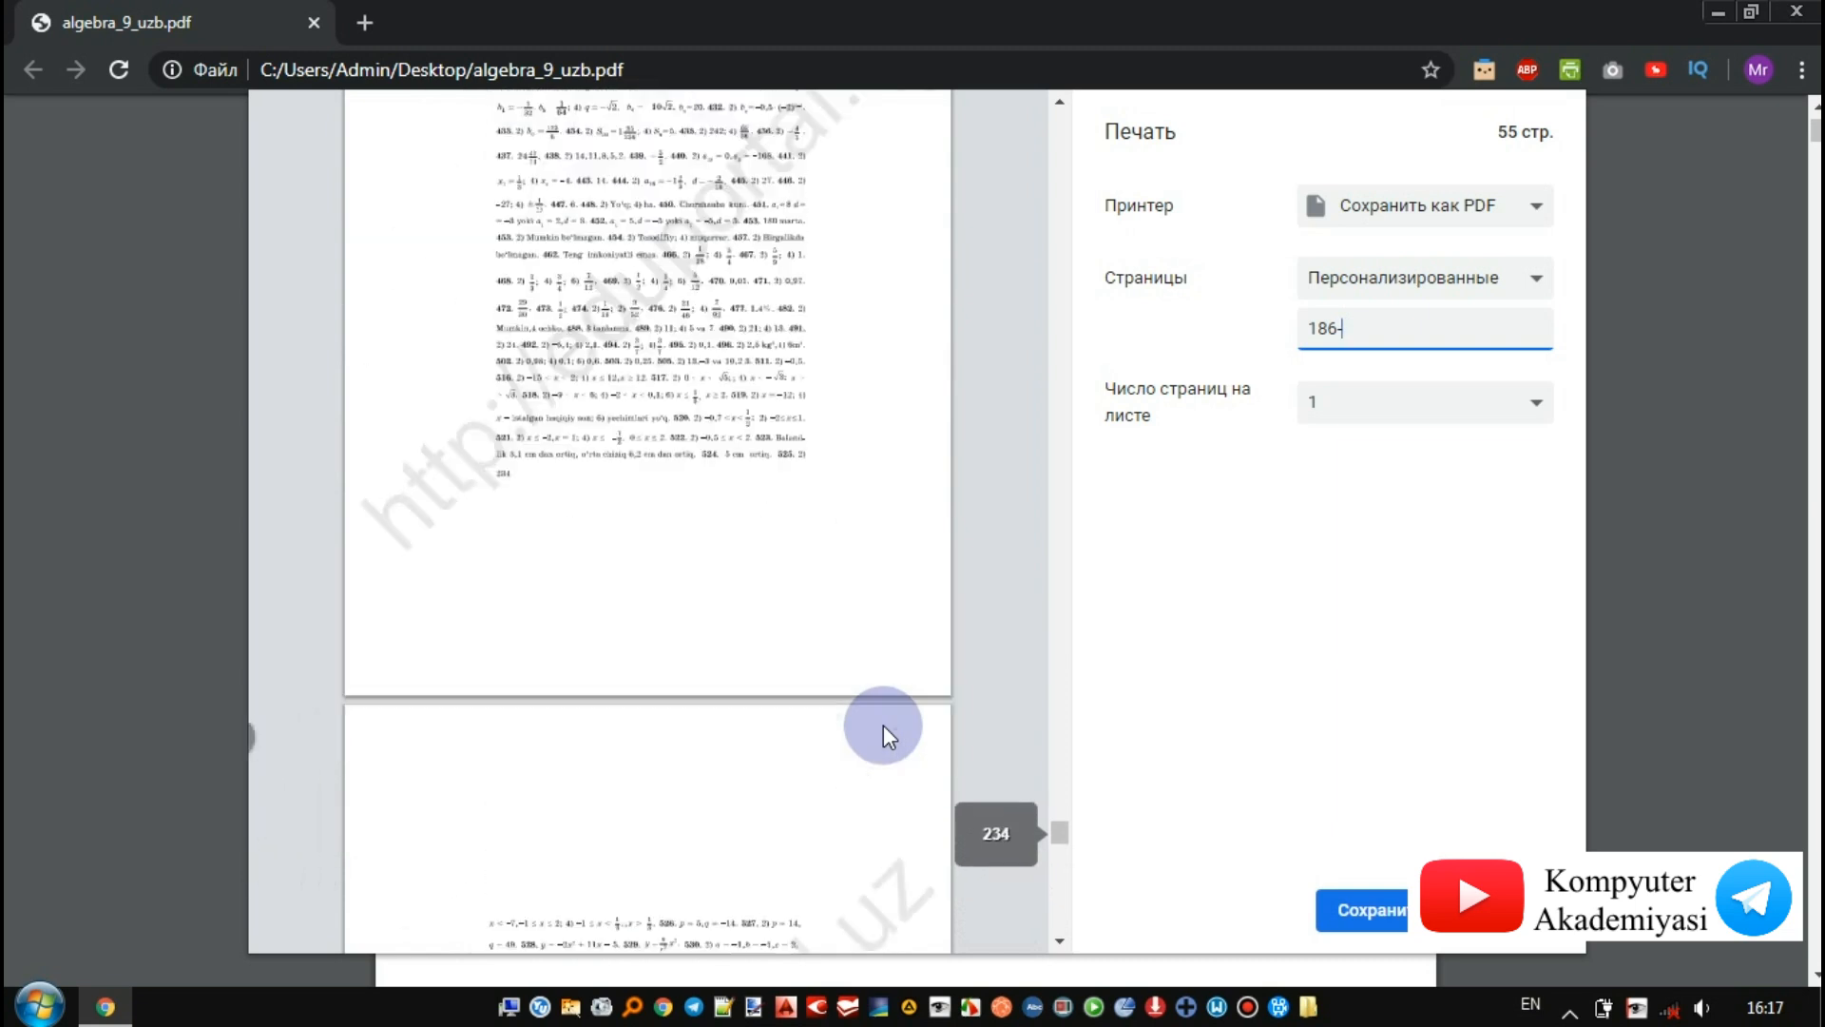
scroll(882, 724, "up", 4)
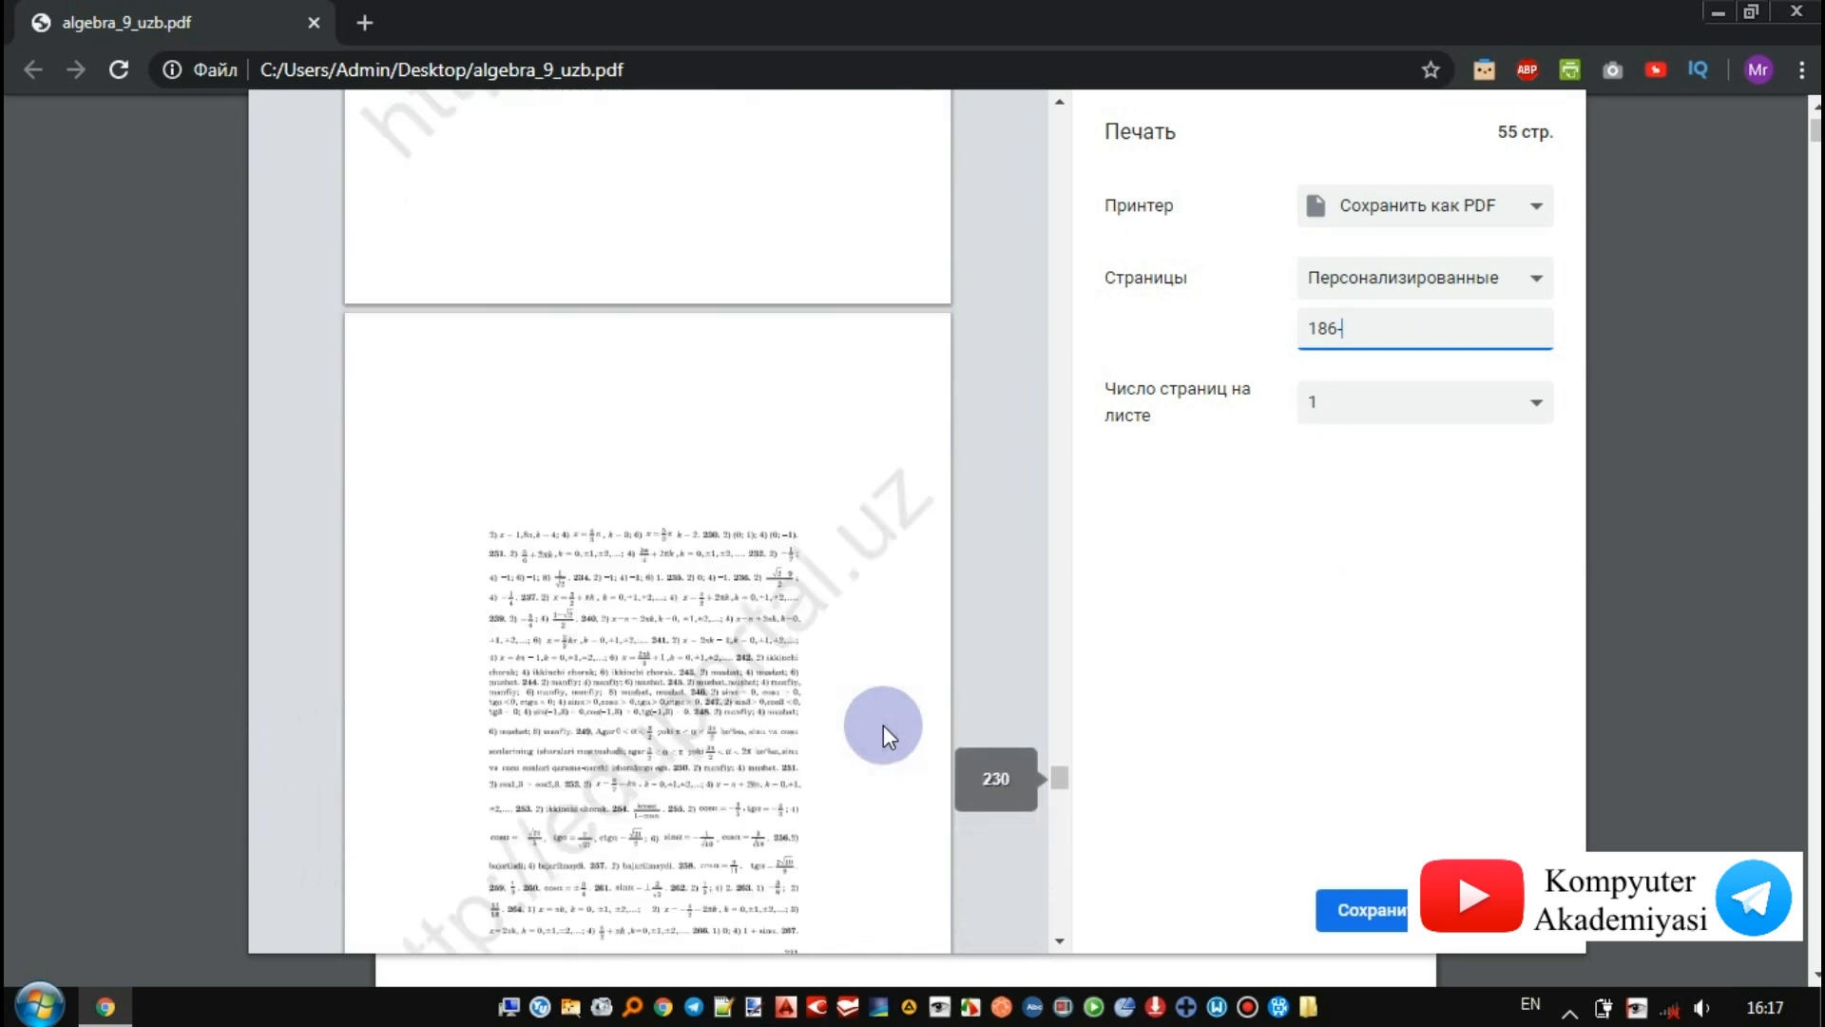
scroll(883, 724, "up", 8)
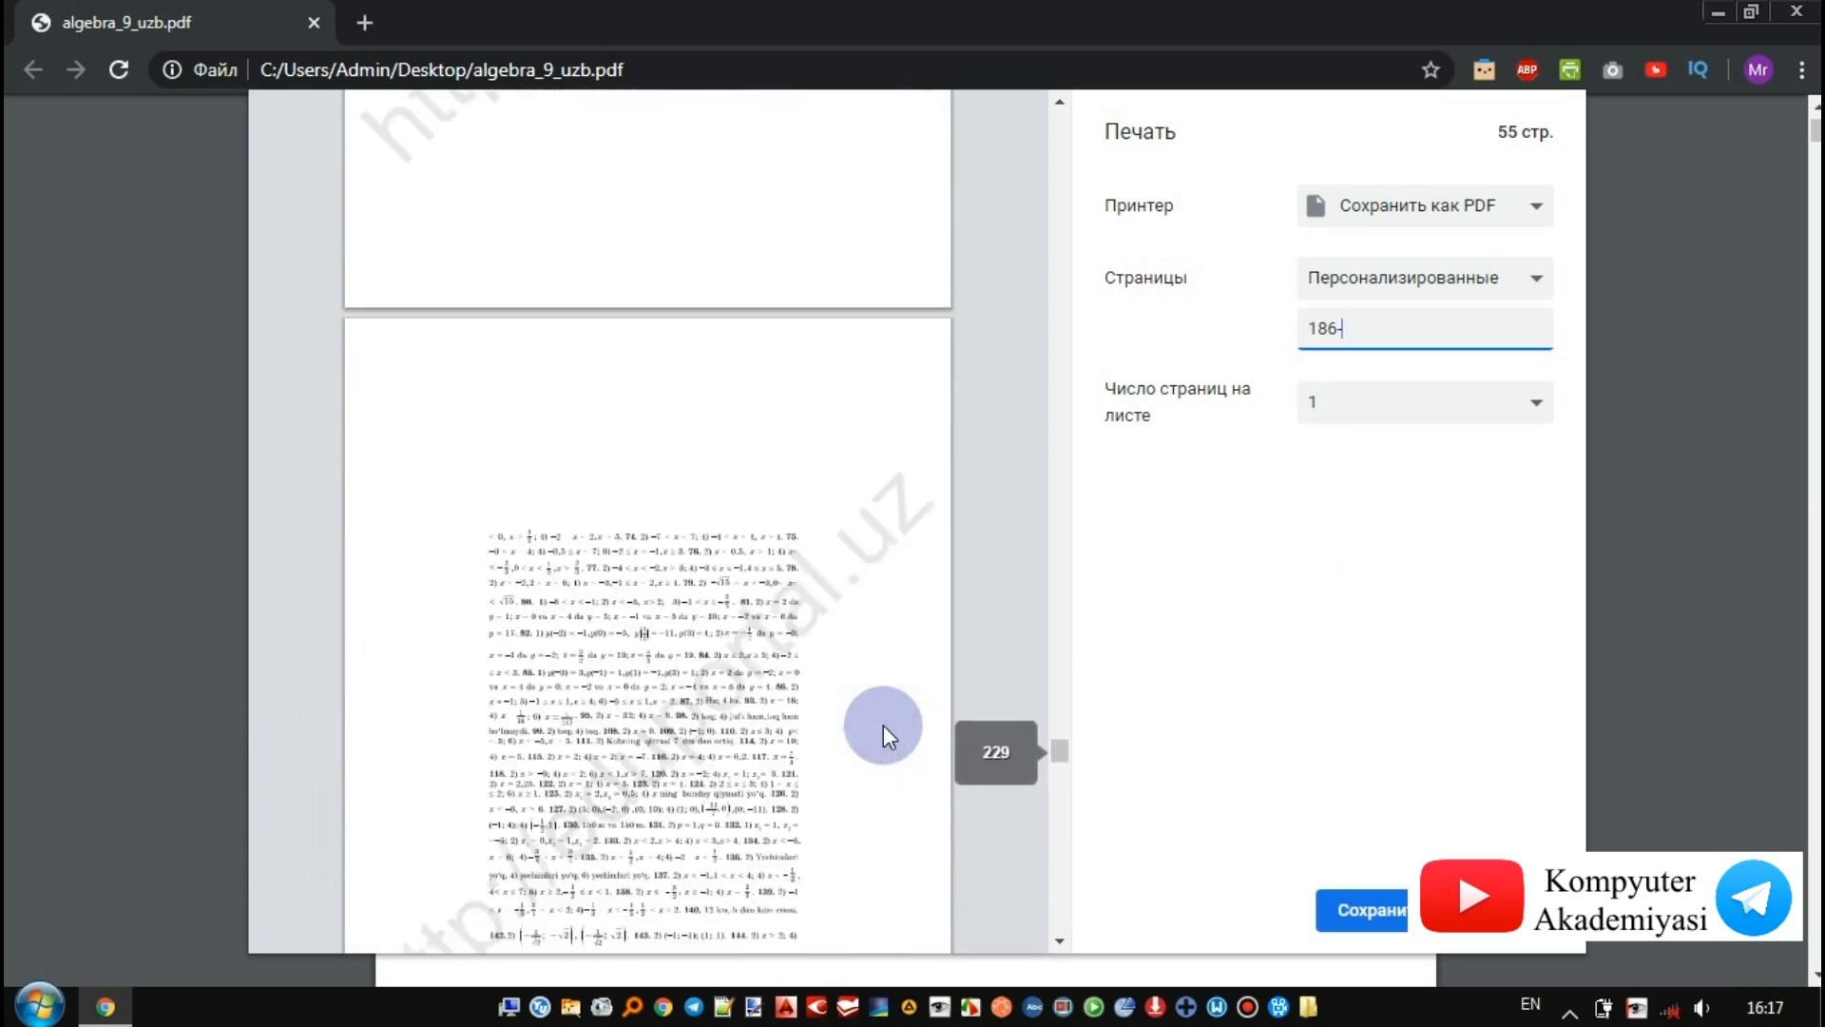
scroll(882, 724, "up", 4)
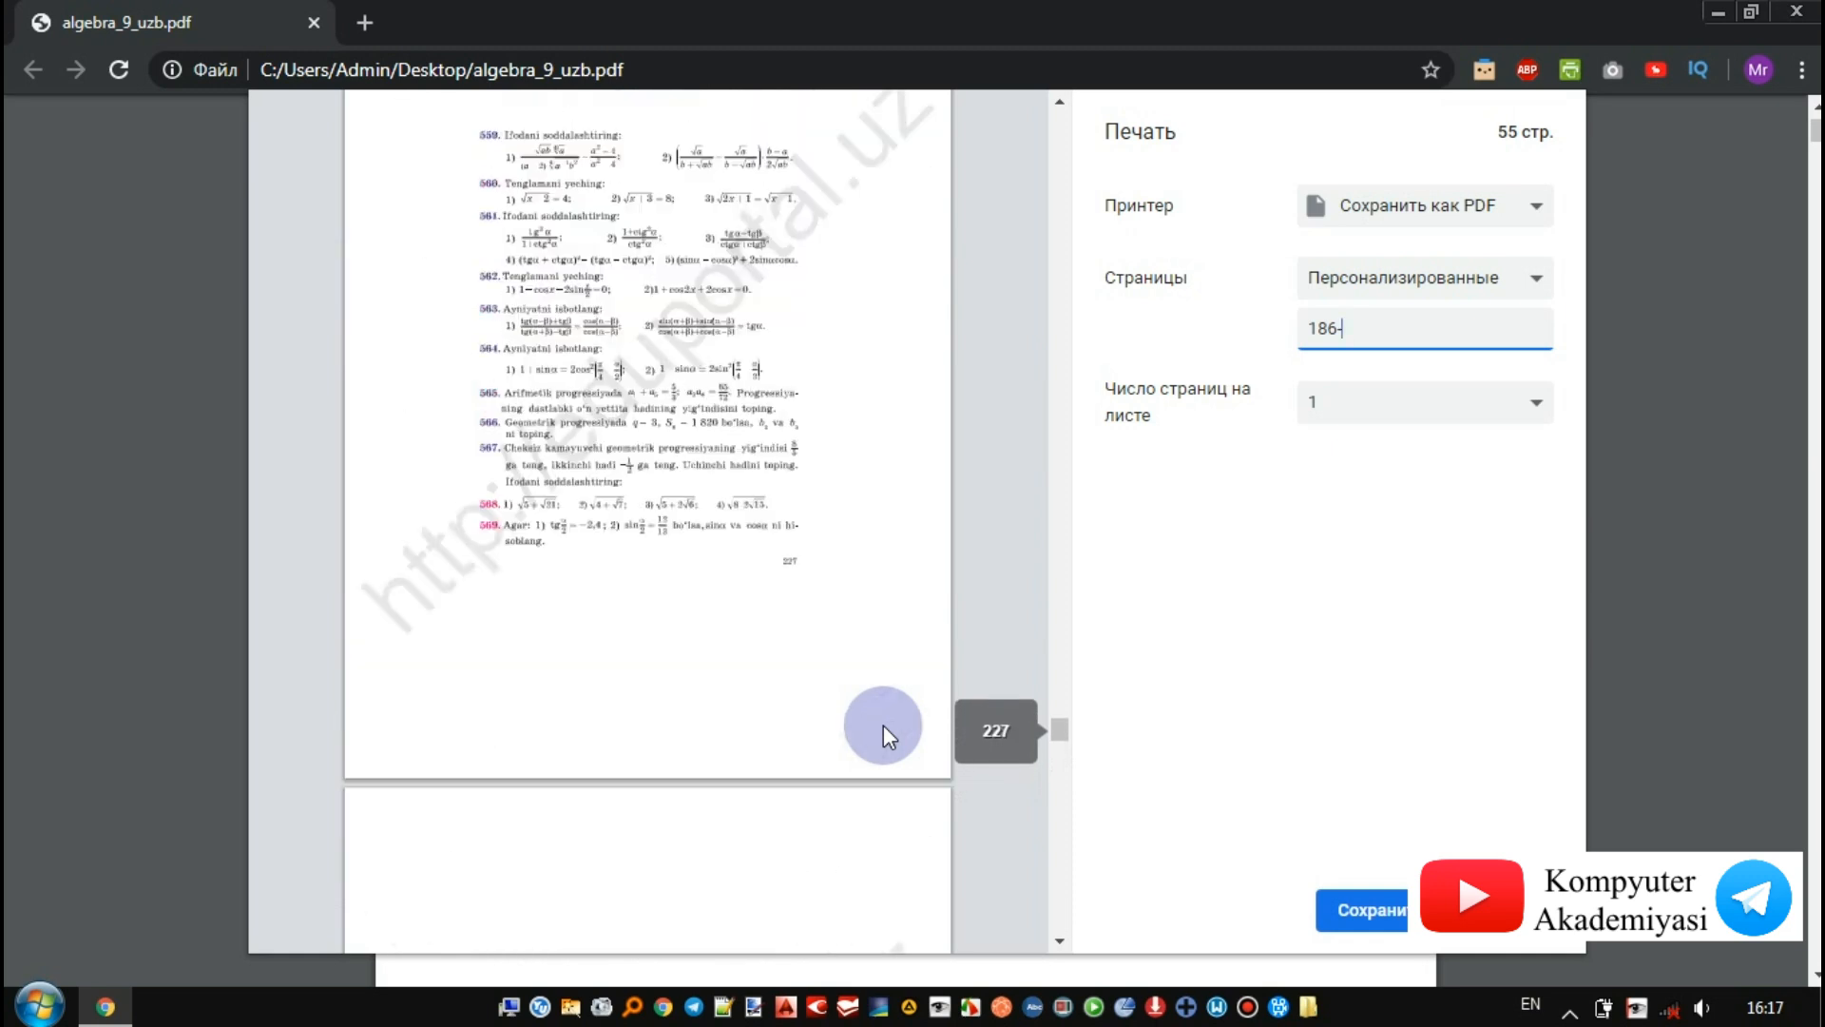
scroll(882, 724, "up", 8)
scroll(883, 724, "up", 8)
scroll(882, 722, "up", 8)
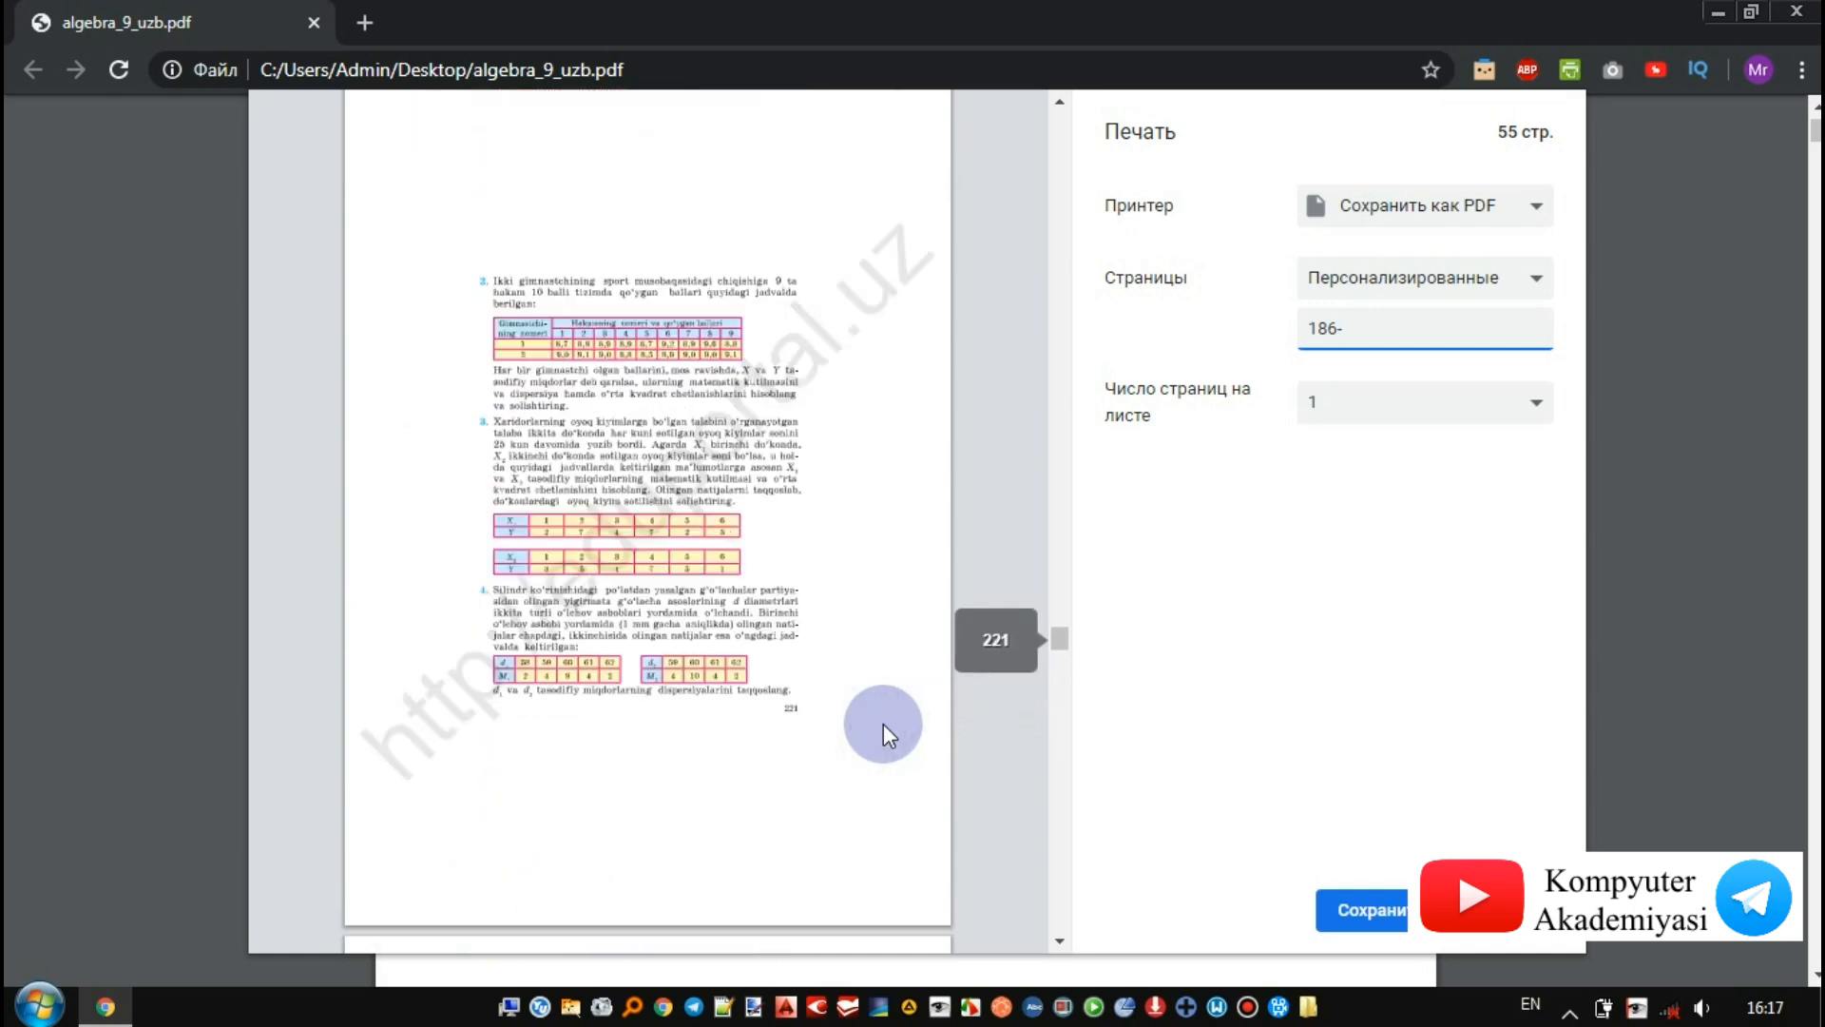
scroll(883, 722, "down", 5)
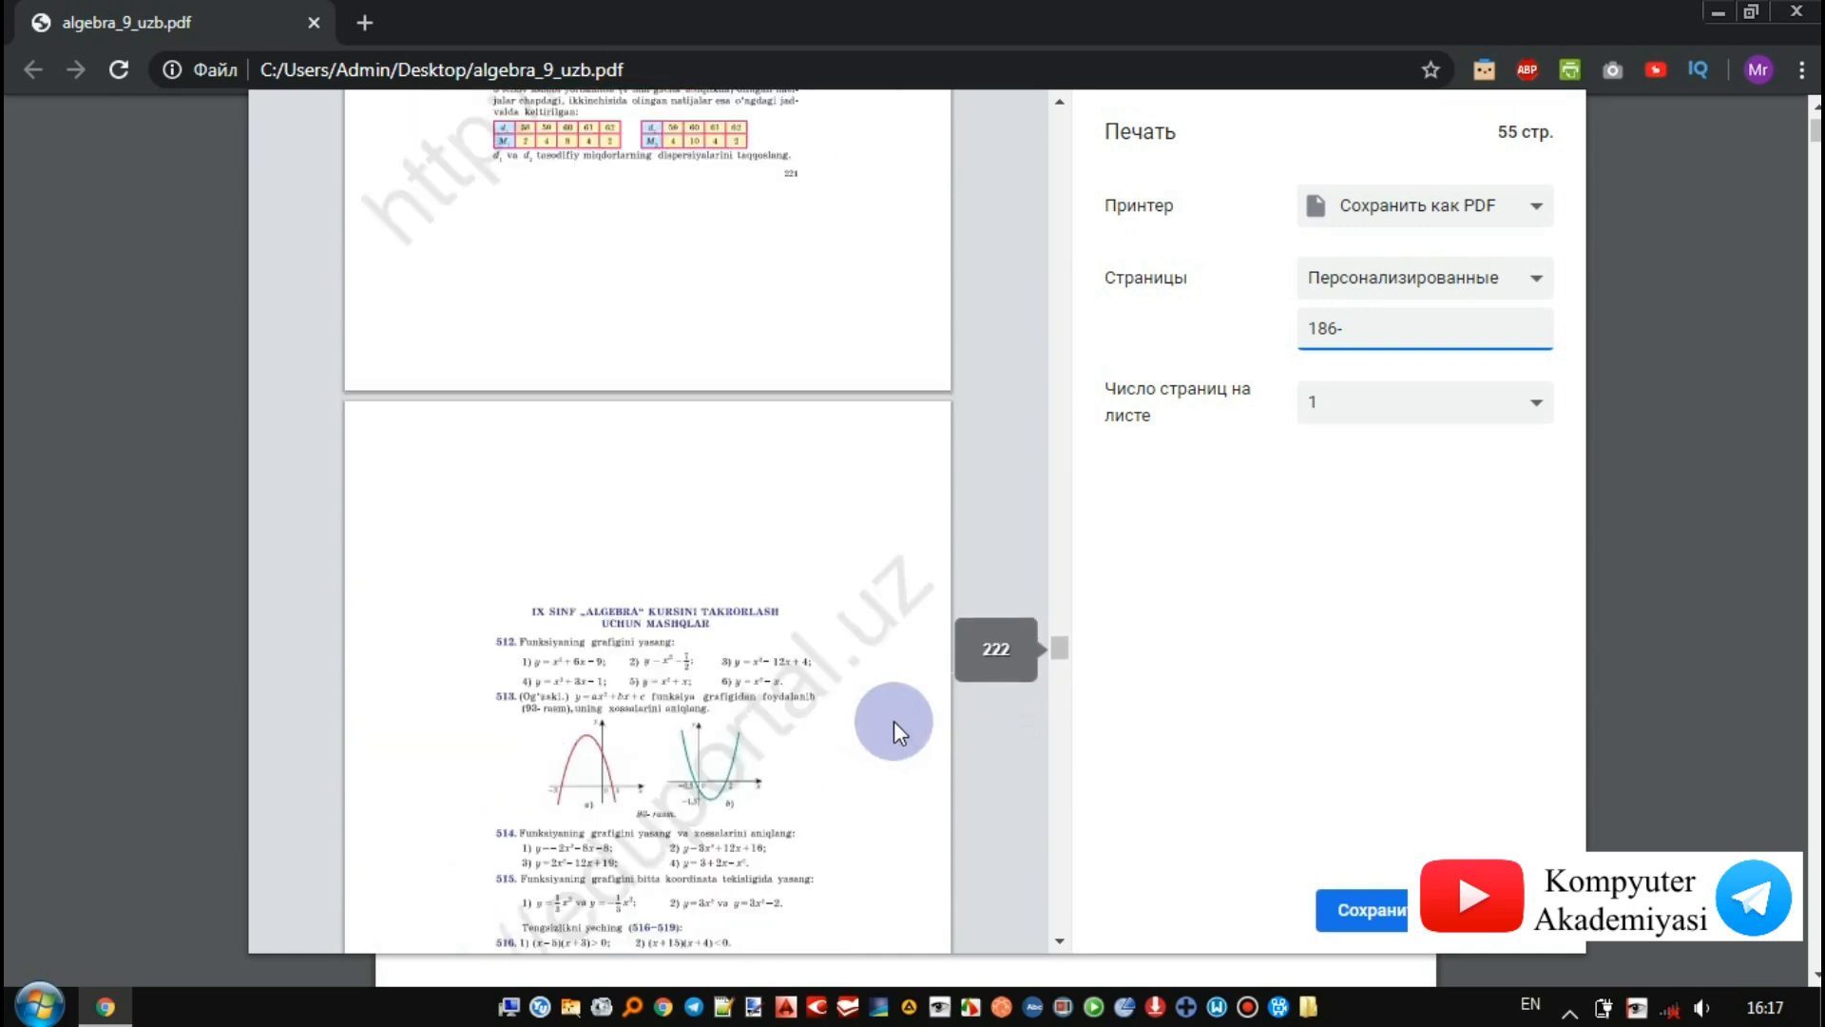
scroll(893, 721, "up", 4)
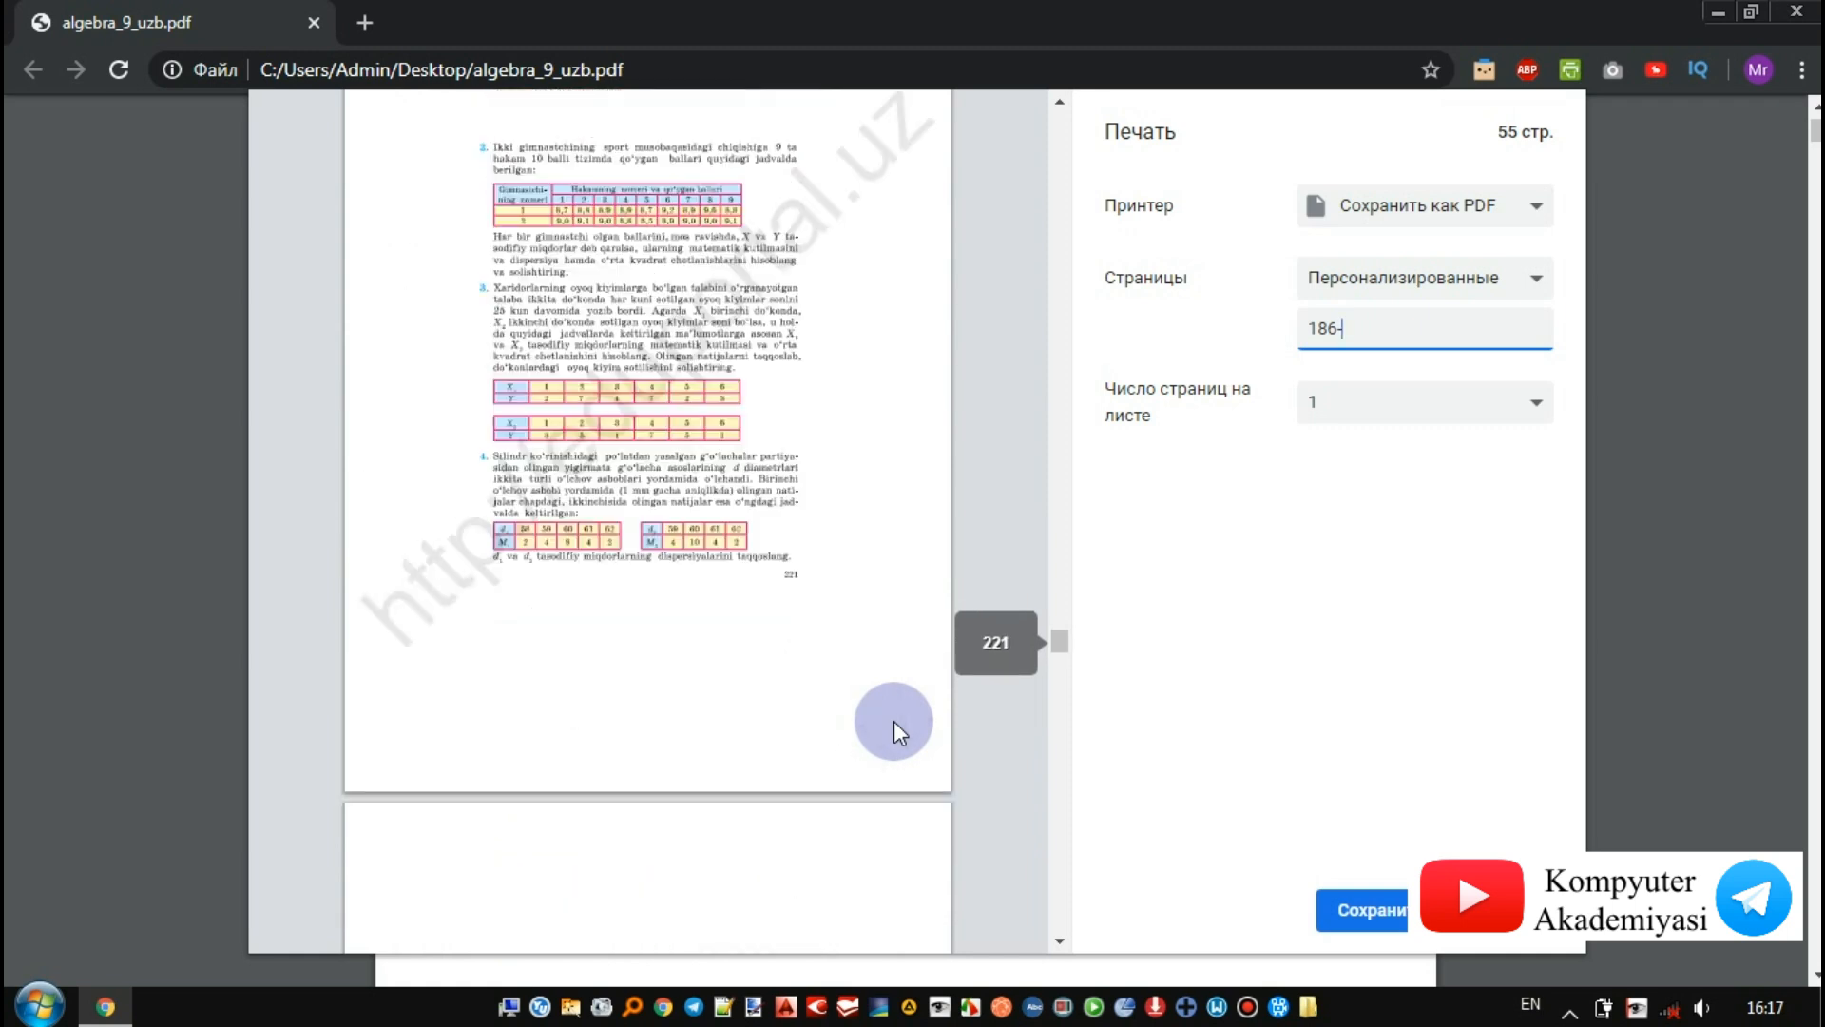
scroll(894, 721, "up", 10)
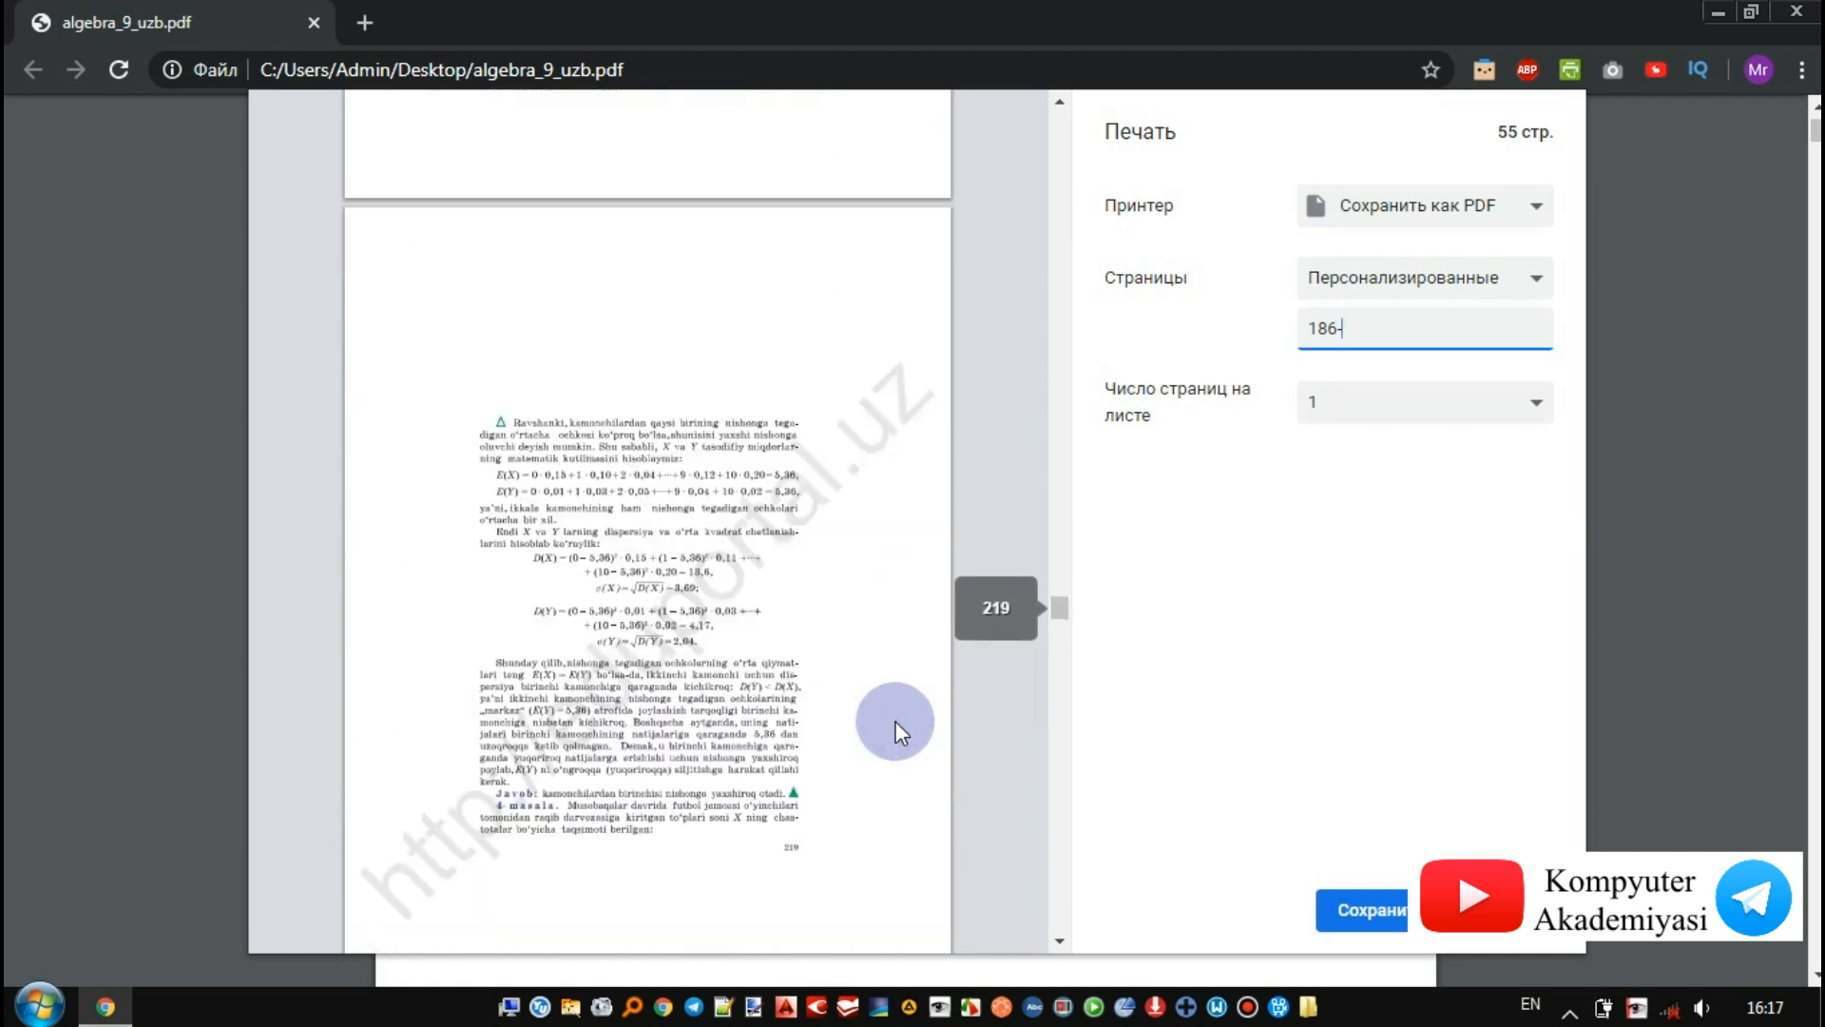
scroll(894, 720, "up", 8)
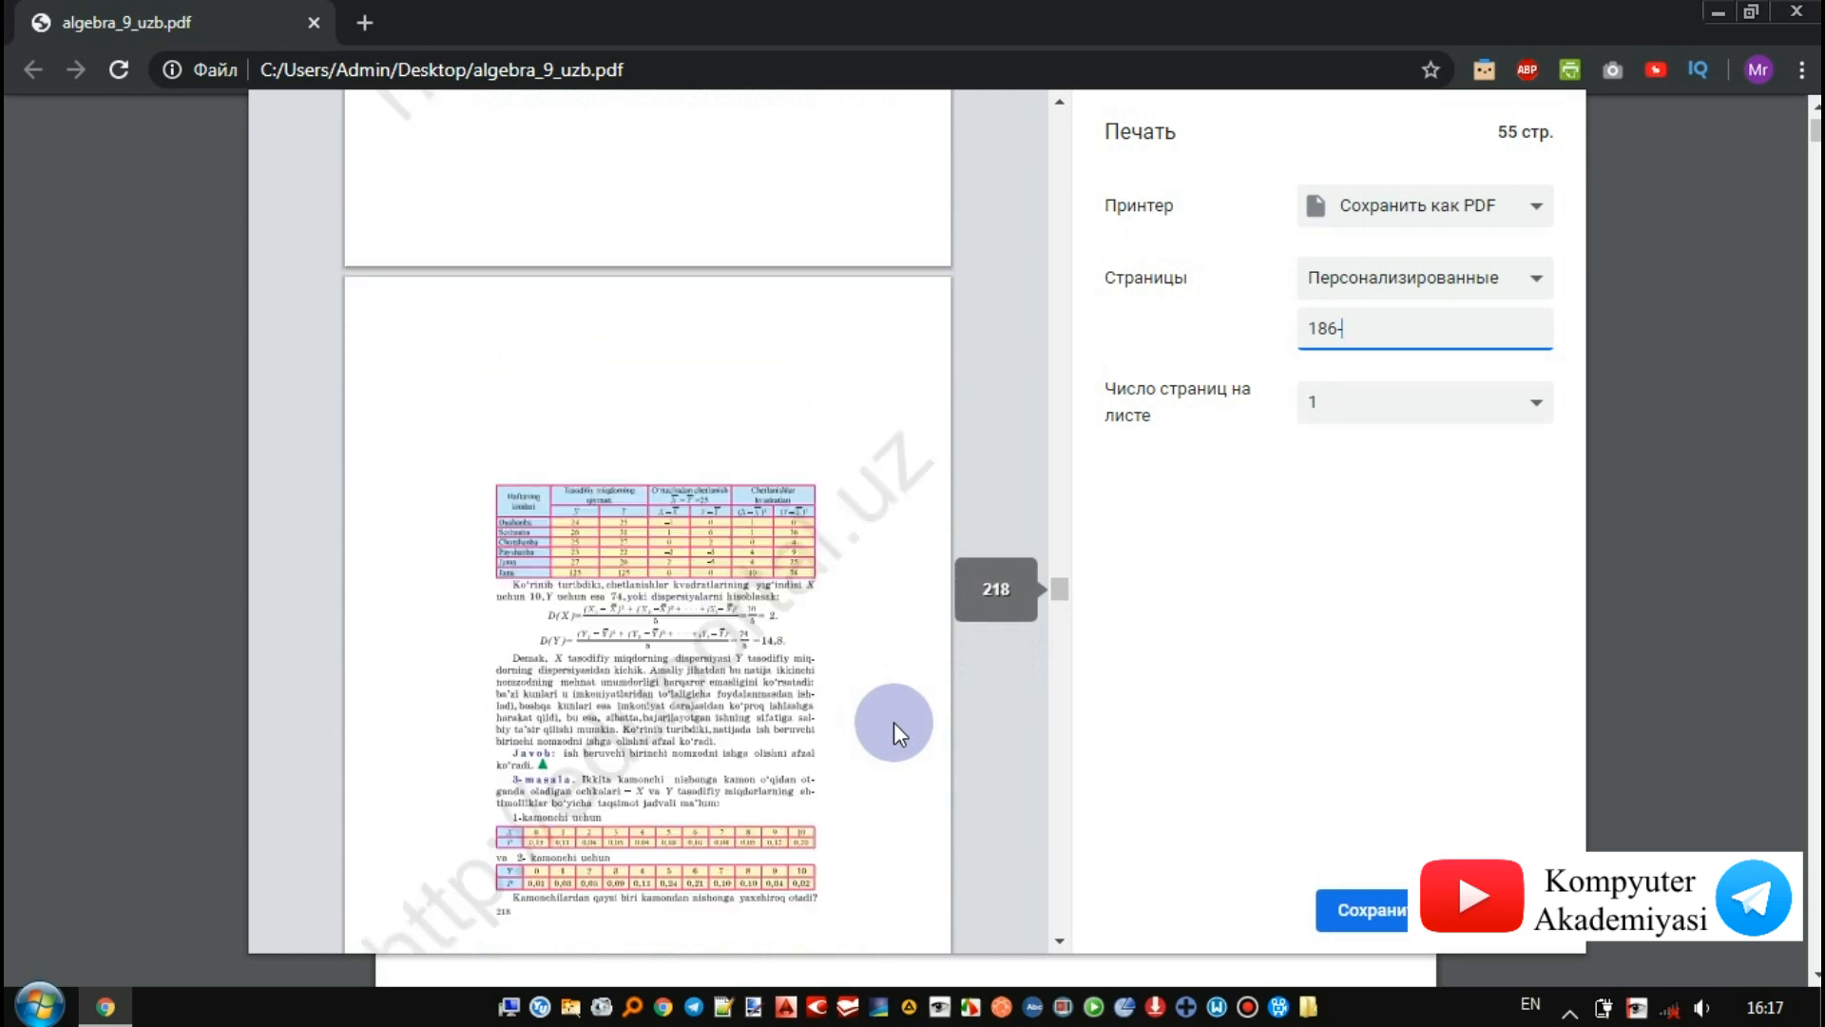
scroll(894, 722, "up", 15)
scroll(889, 722, "up", 8)
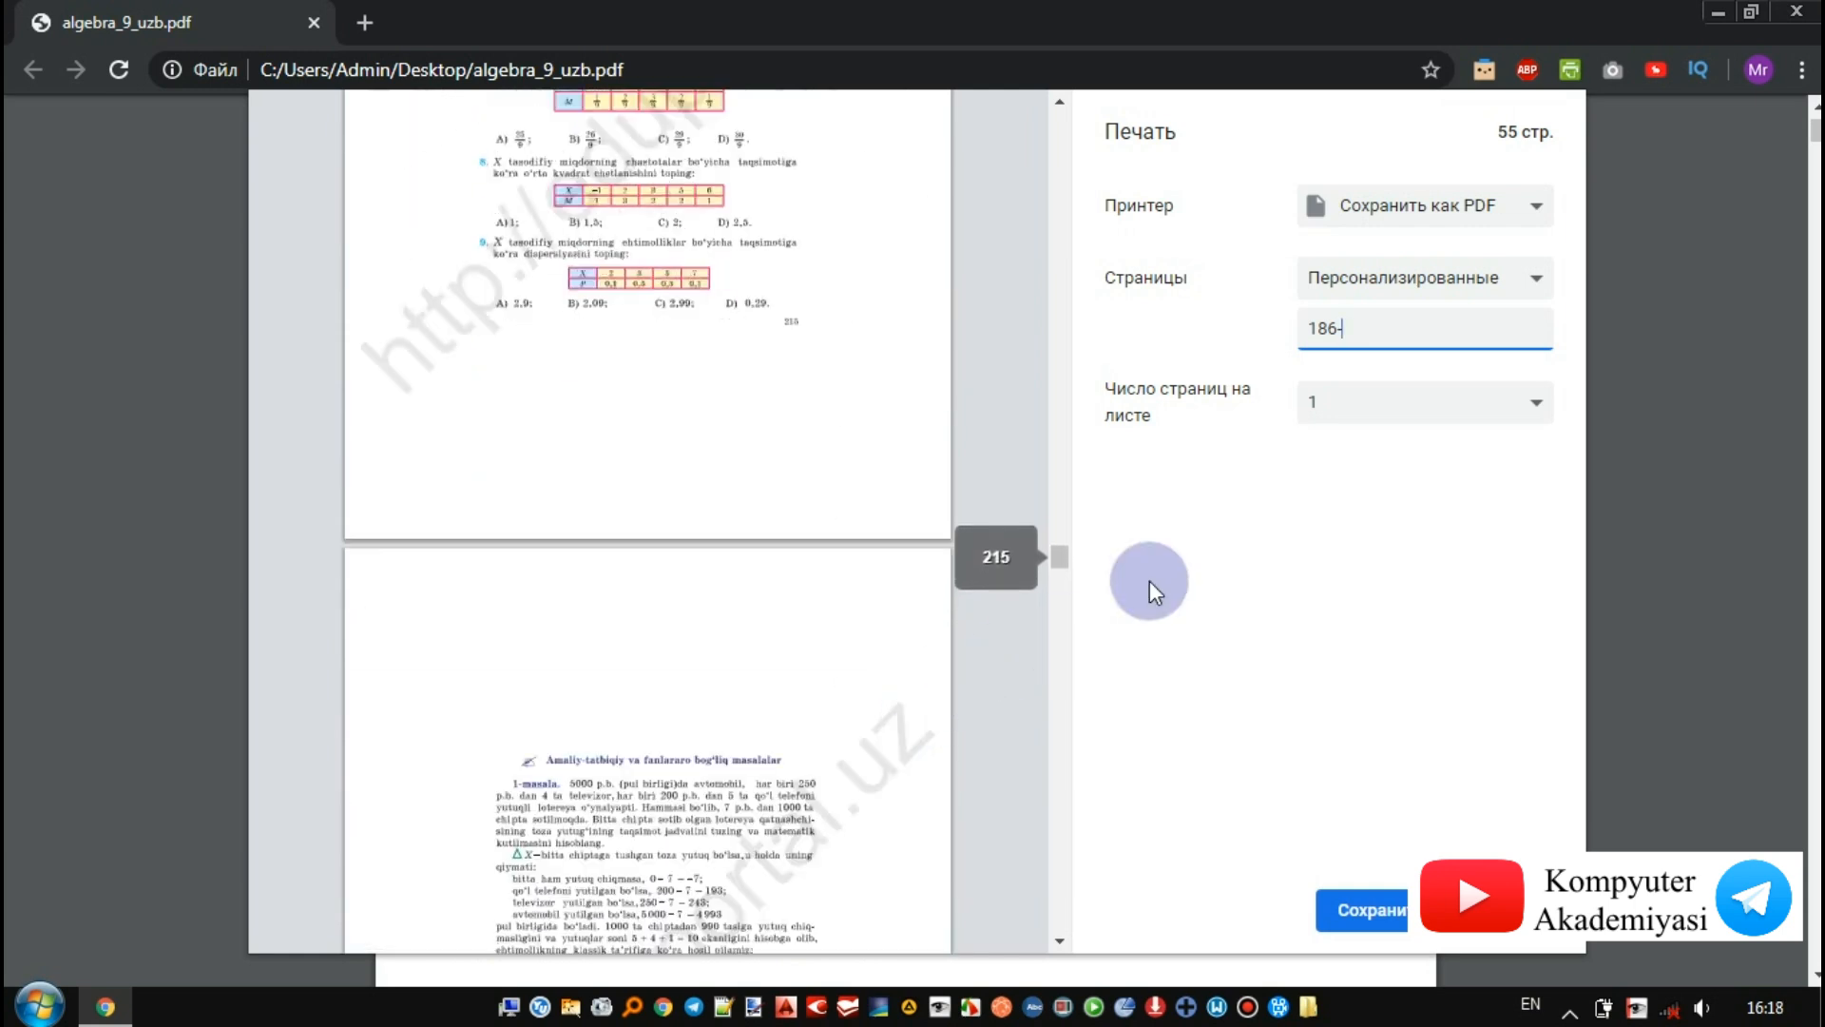
- Complete the page range as 186-221 and save those pages to the desktop as a PDF named "ehtimollar nazariyasi"
type("221")
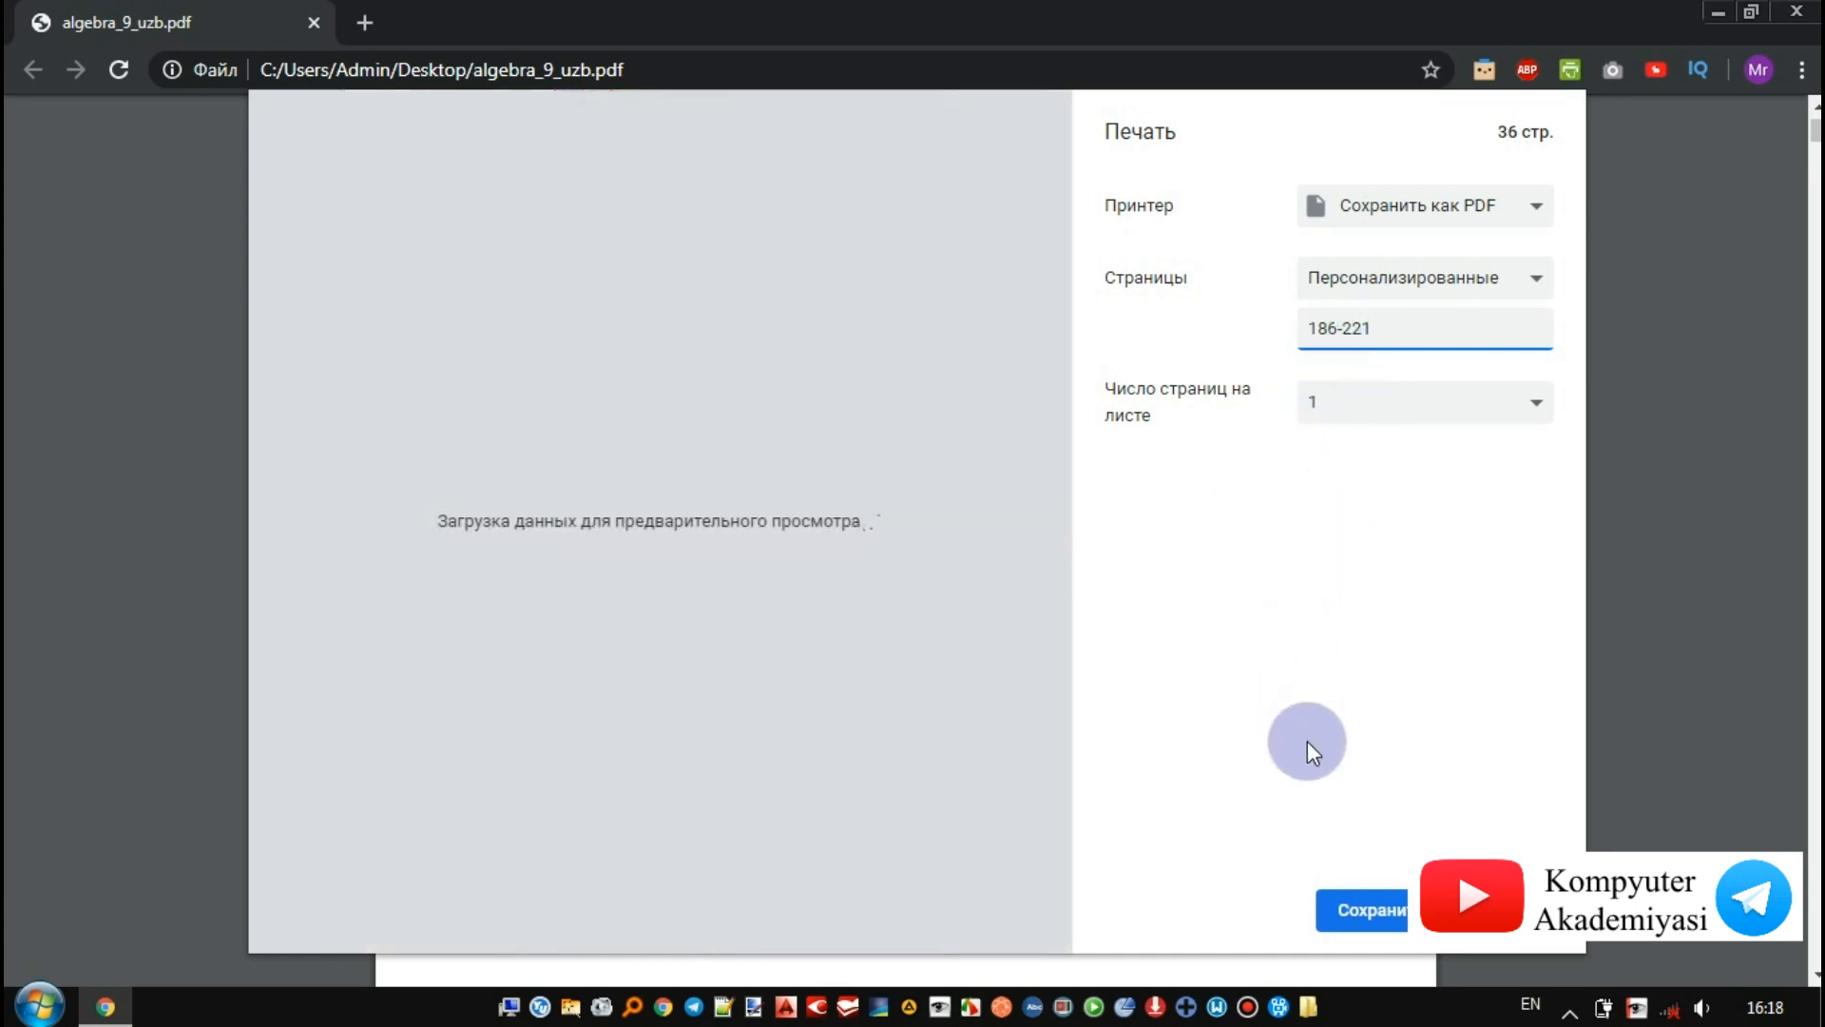
left_click(1356, 919)
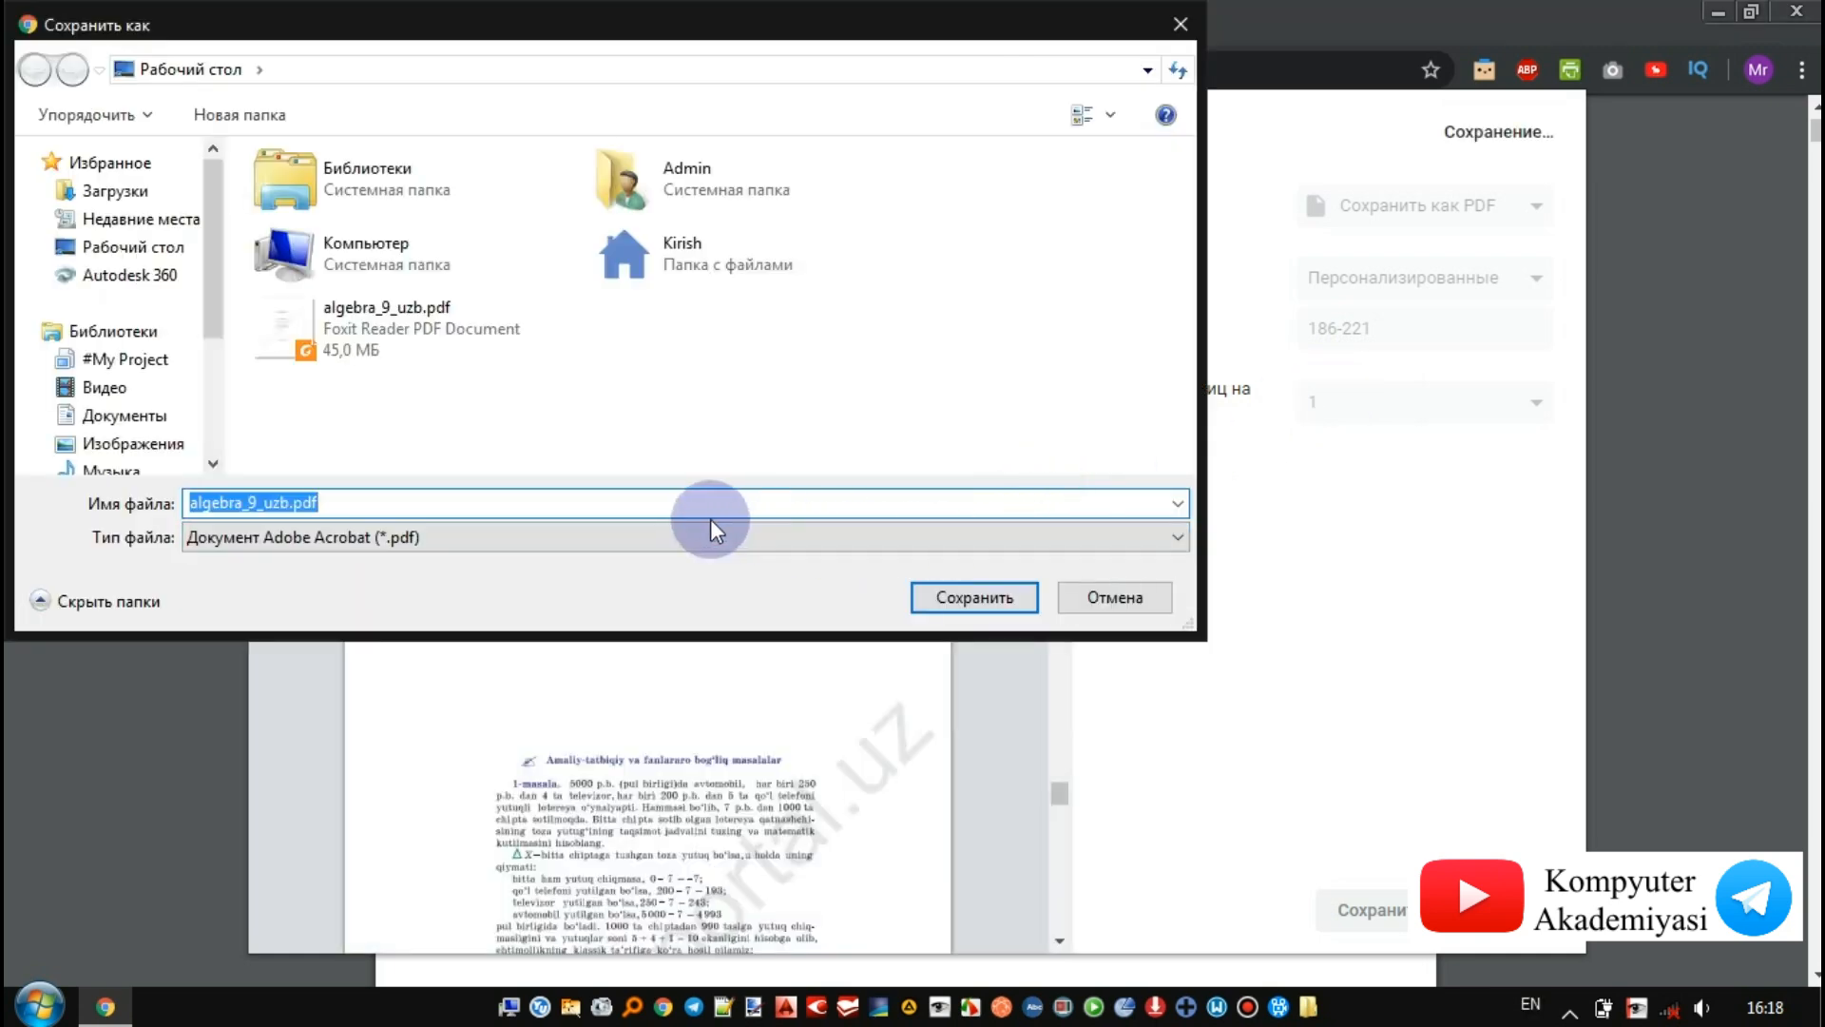
type("ehti")
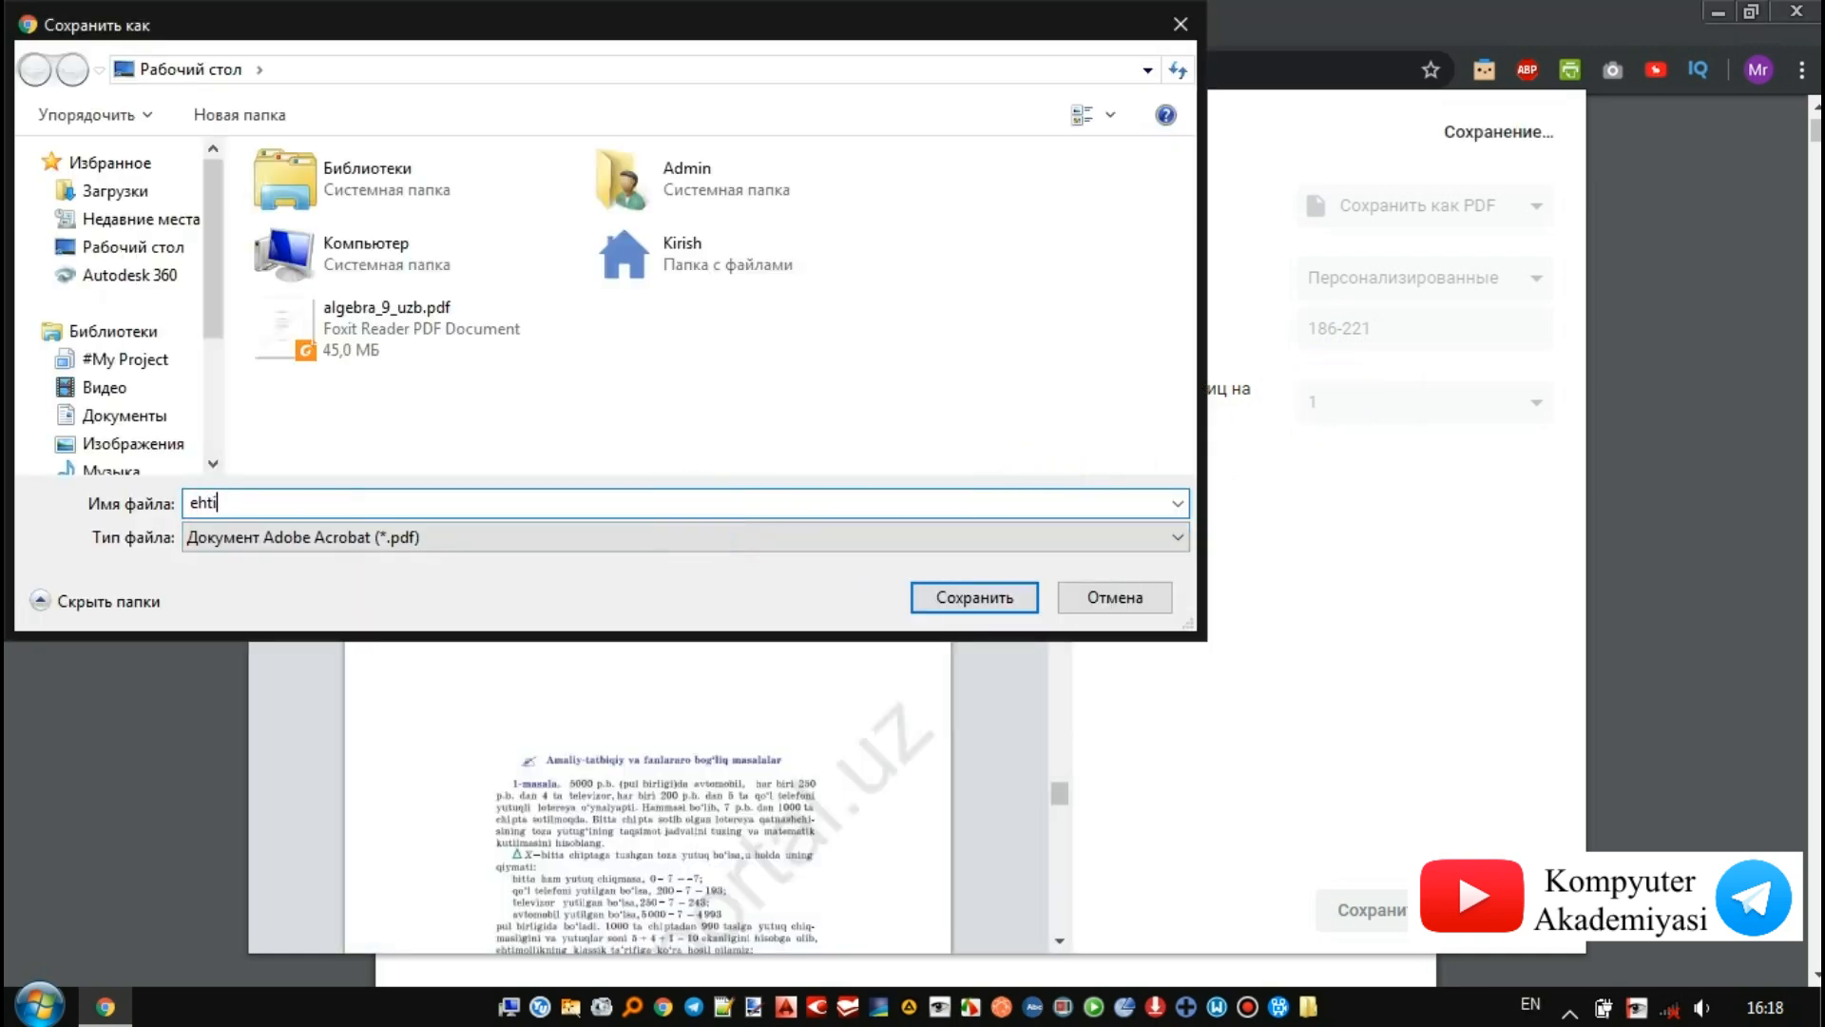
type("mollar ")
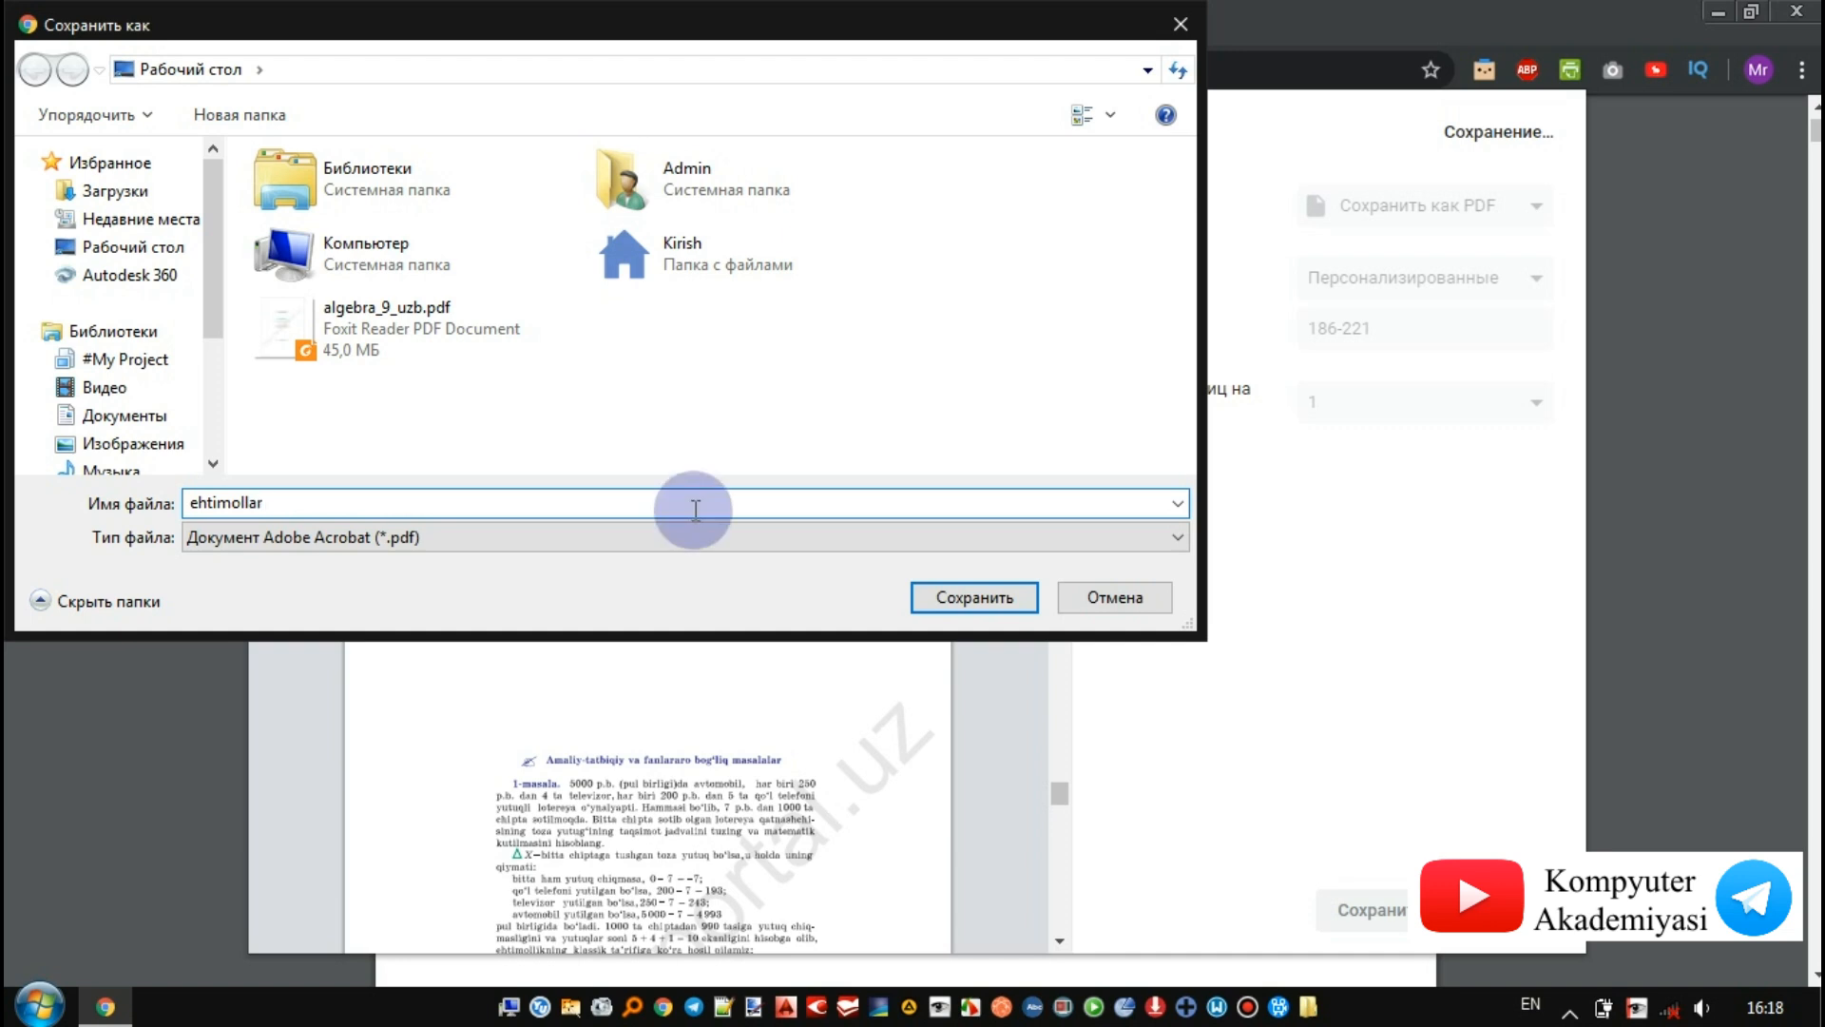
type("nazariya")
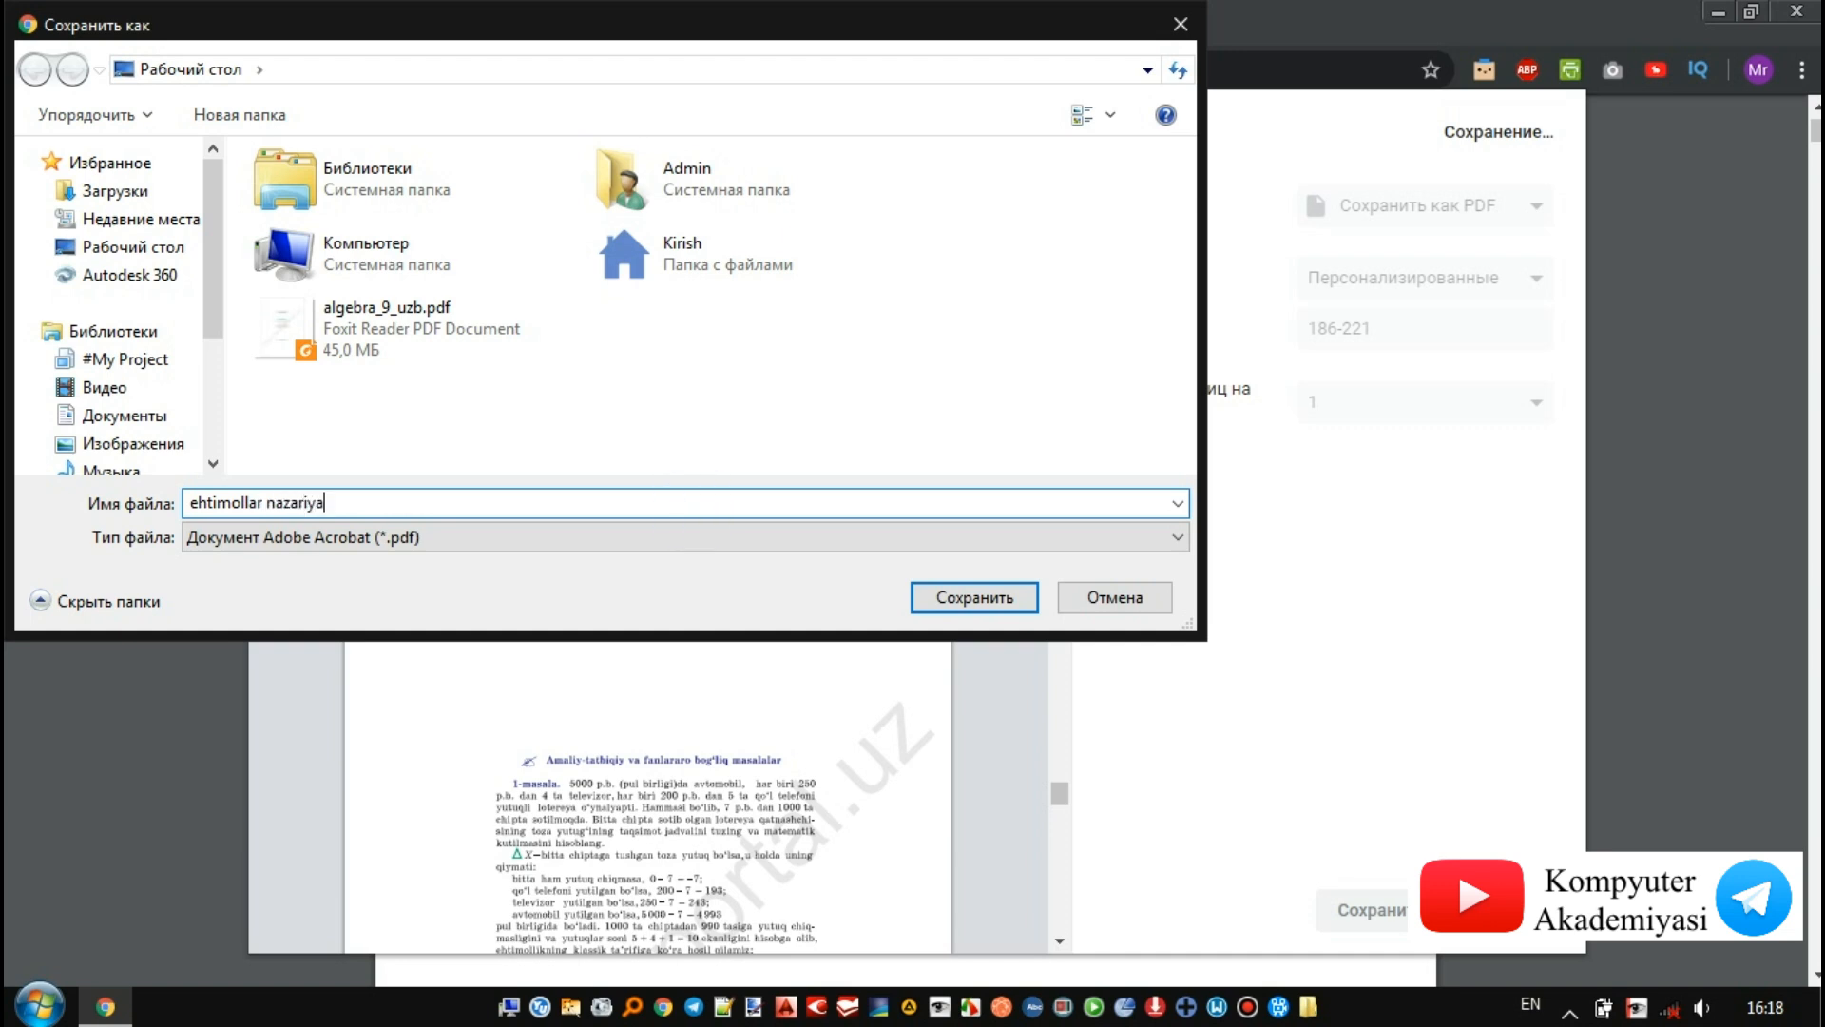
left_click(940, 599)
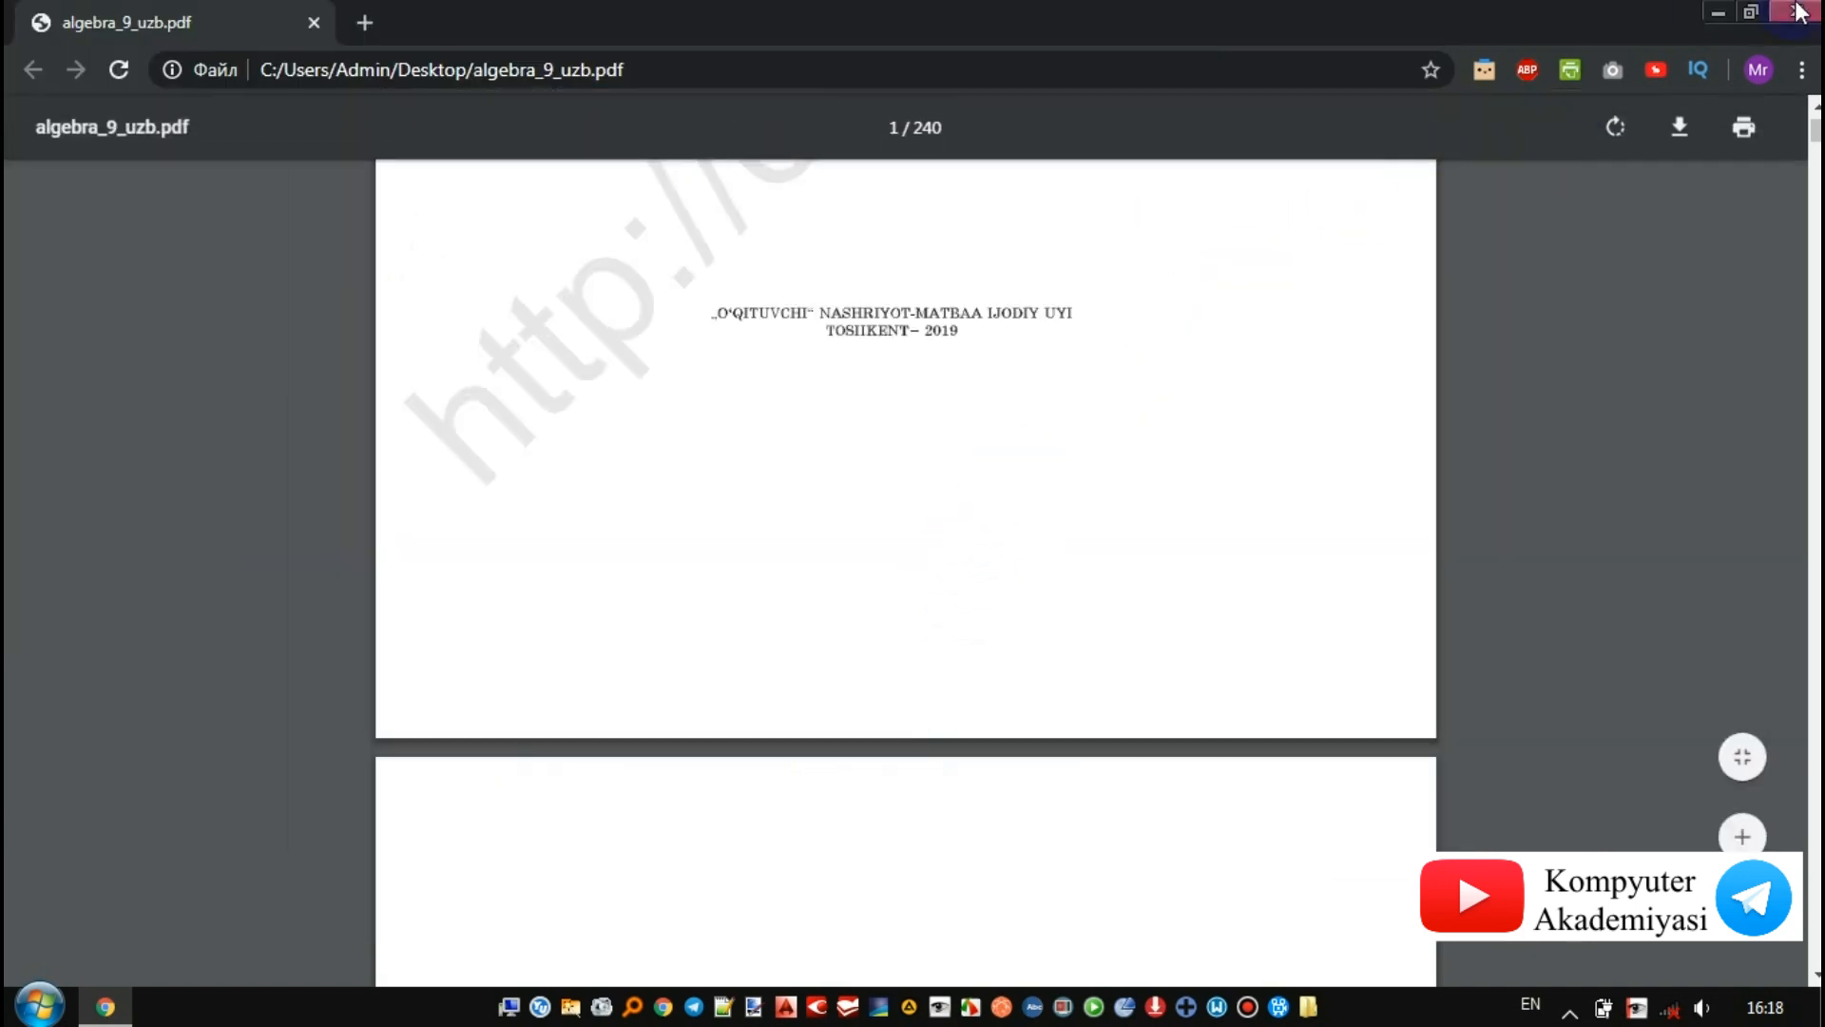
- Return to the desktop, move the "ehtimollar nazariyasi" PDF to the other side of algebra_9_uzb.pdf and open it
left_click(1797, 11)
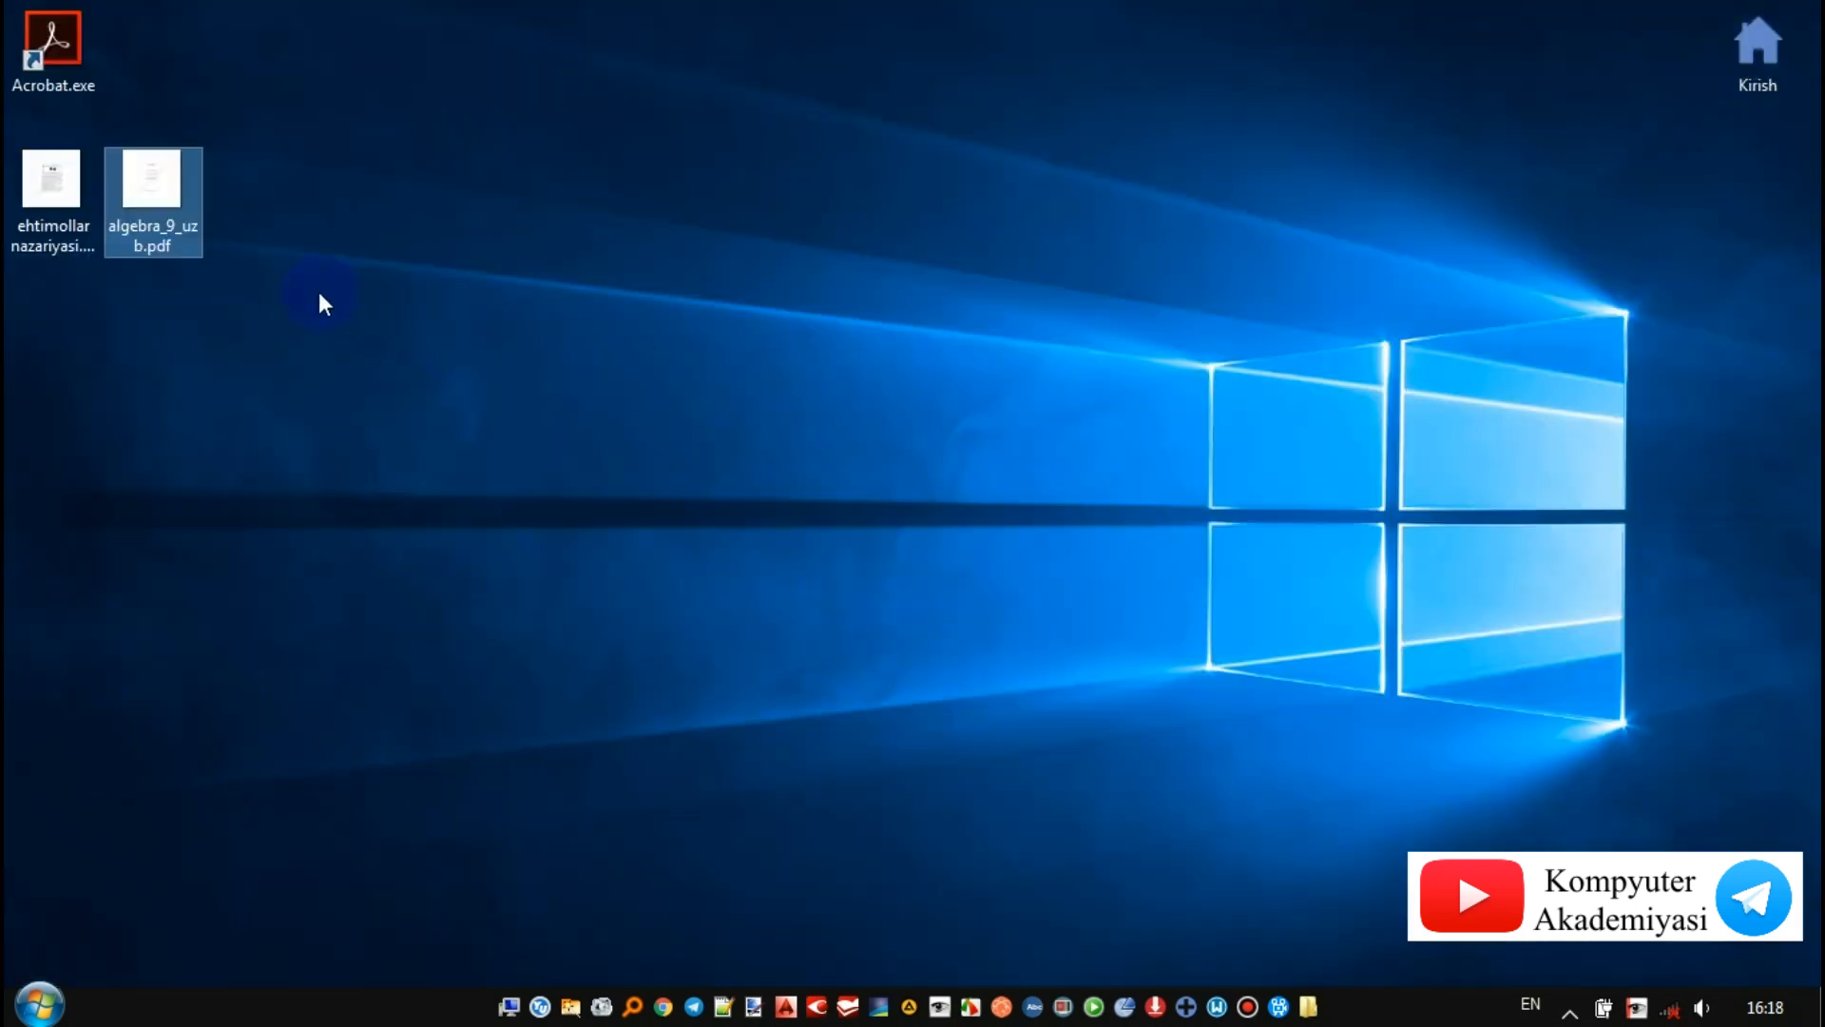
key("Delete")
left_click_drag(84, 230, 276, 228)
double_click(266, 195)
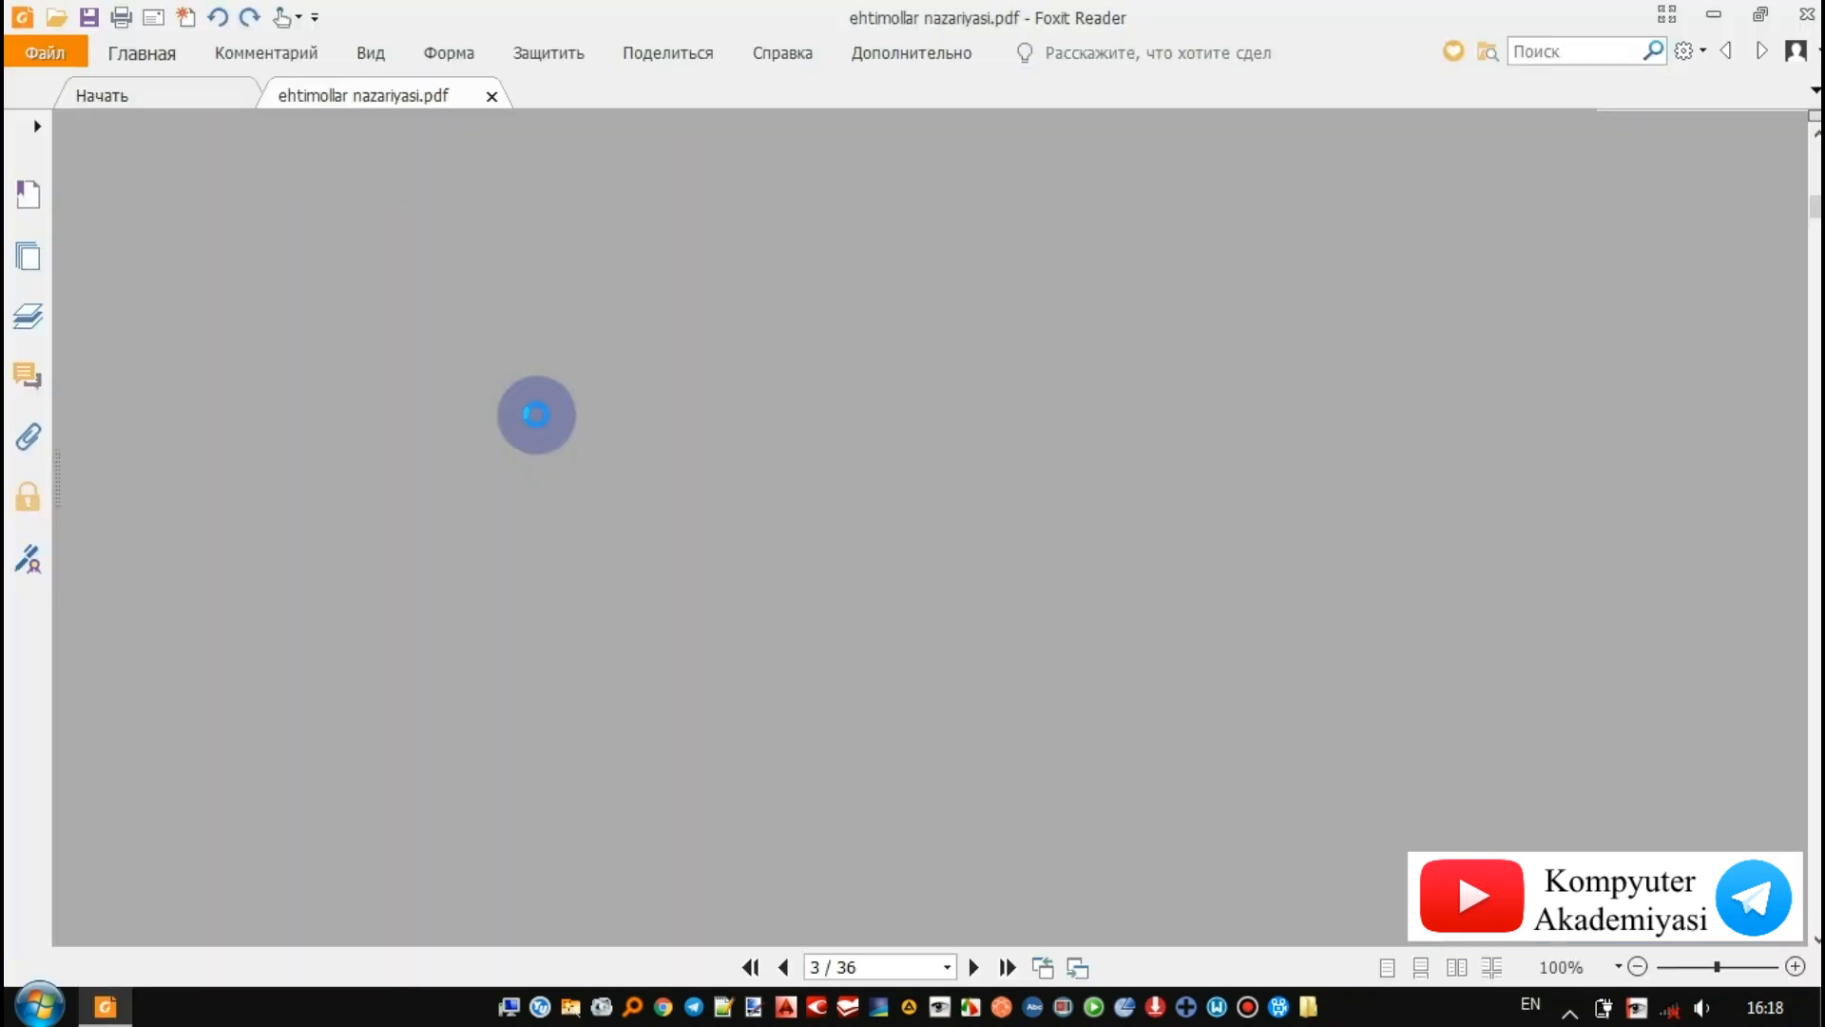
- Examine the first page of the extracted PDF, including its chapter heading and printed page number, at 75% zoom
scroll(855, 457, "up", 10)
scroll(867, 466, "up", 15)
scroll(864, 456, "down", 2)
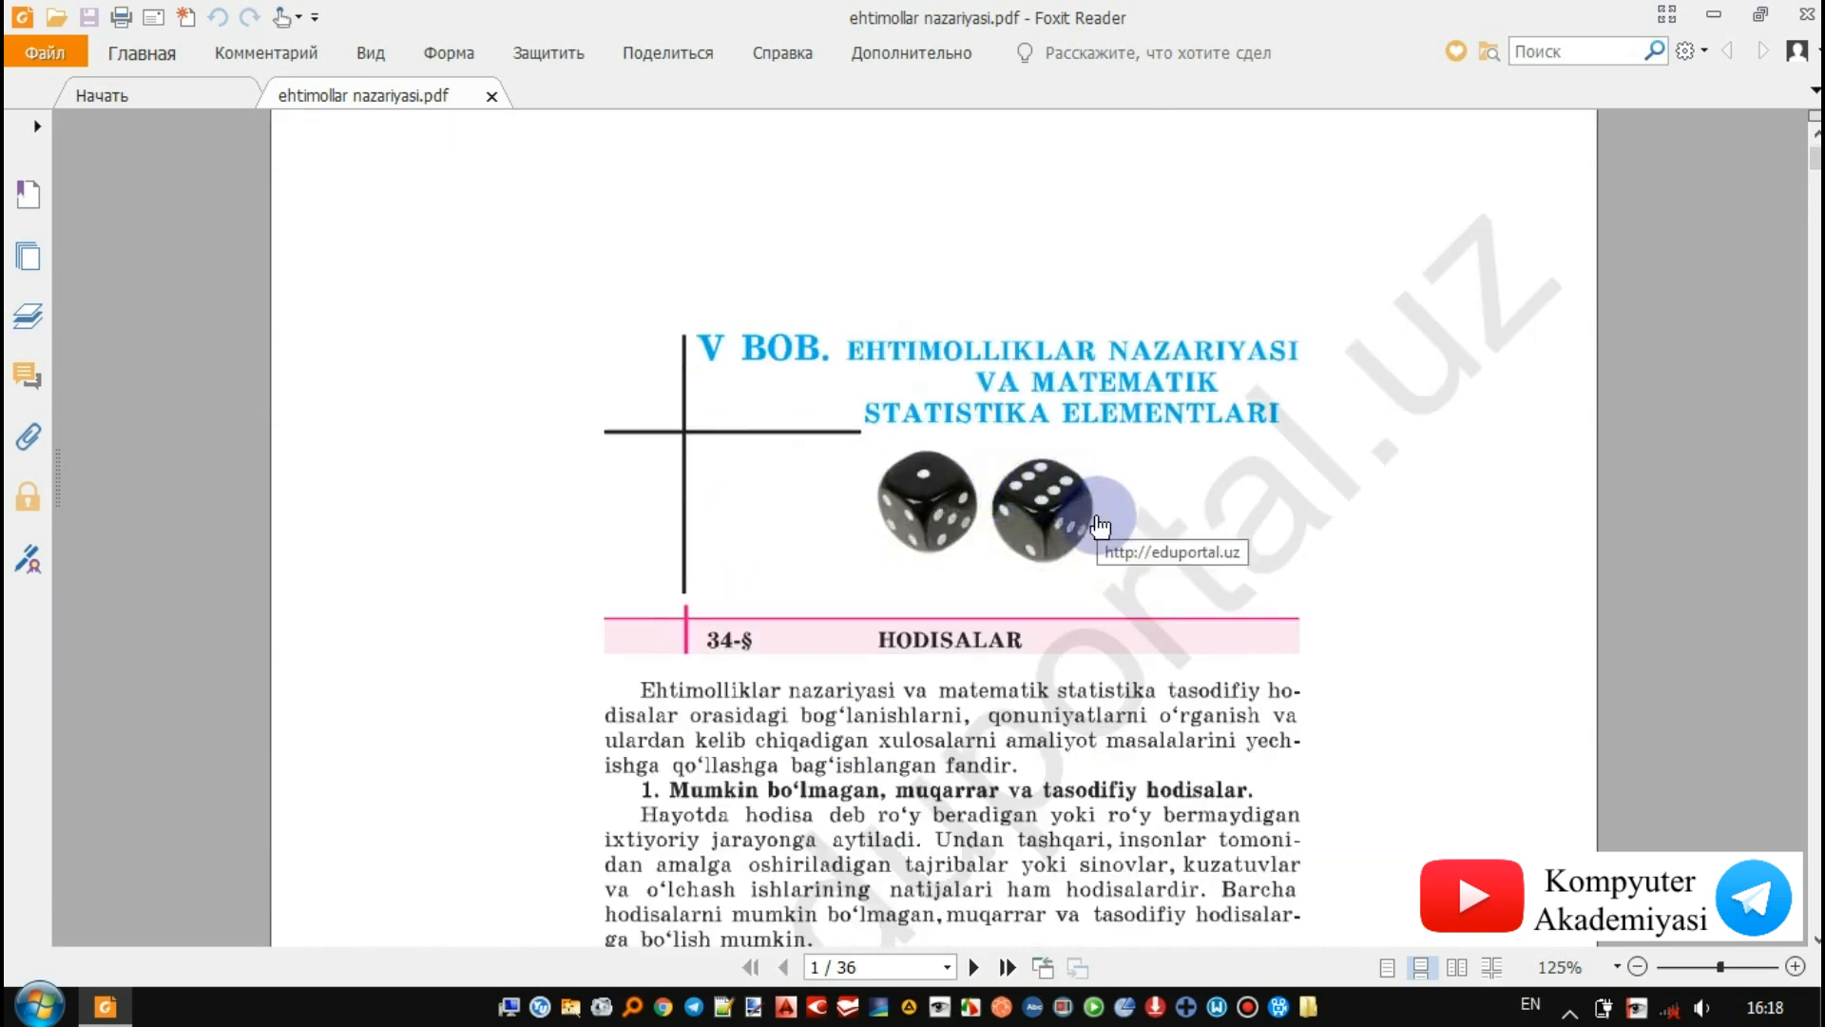
scroll(1103, 522, "down", 2, "ctrl")
scroll(1586, 582, "down", 3)
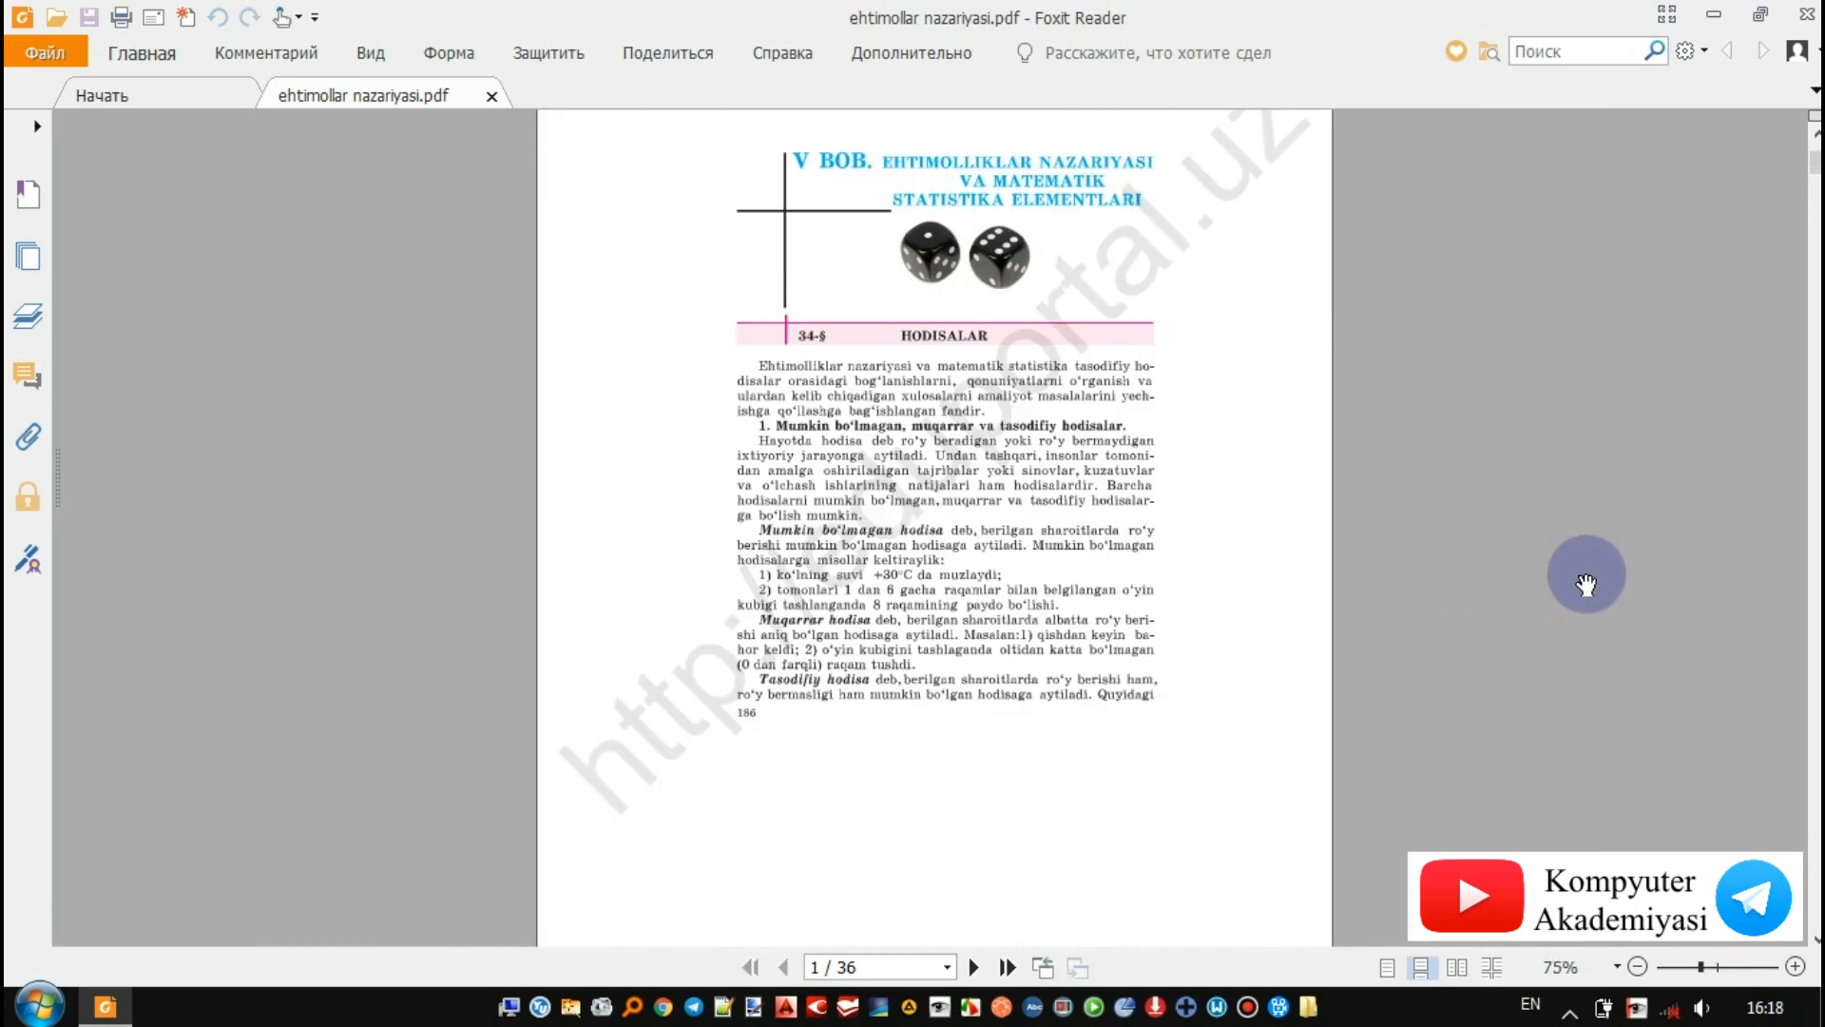
scroll(1451, 599, "up", 2)
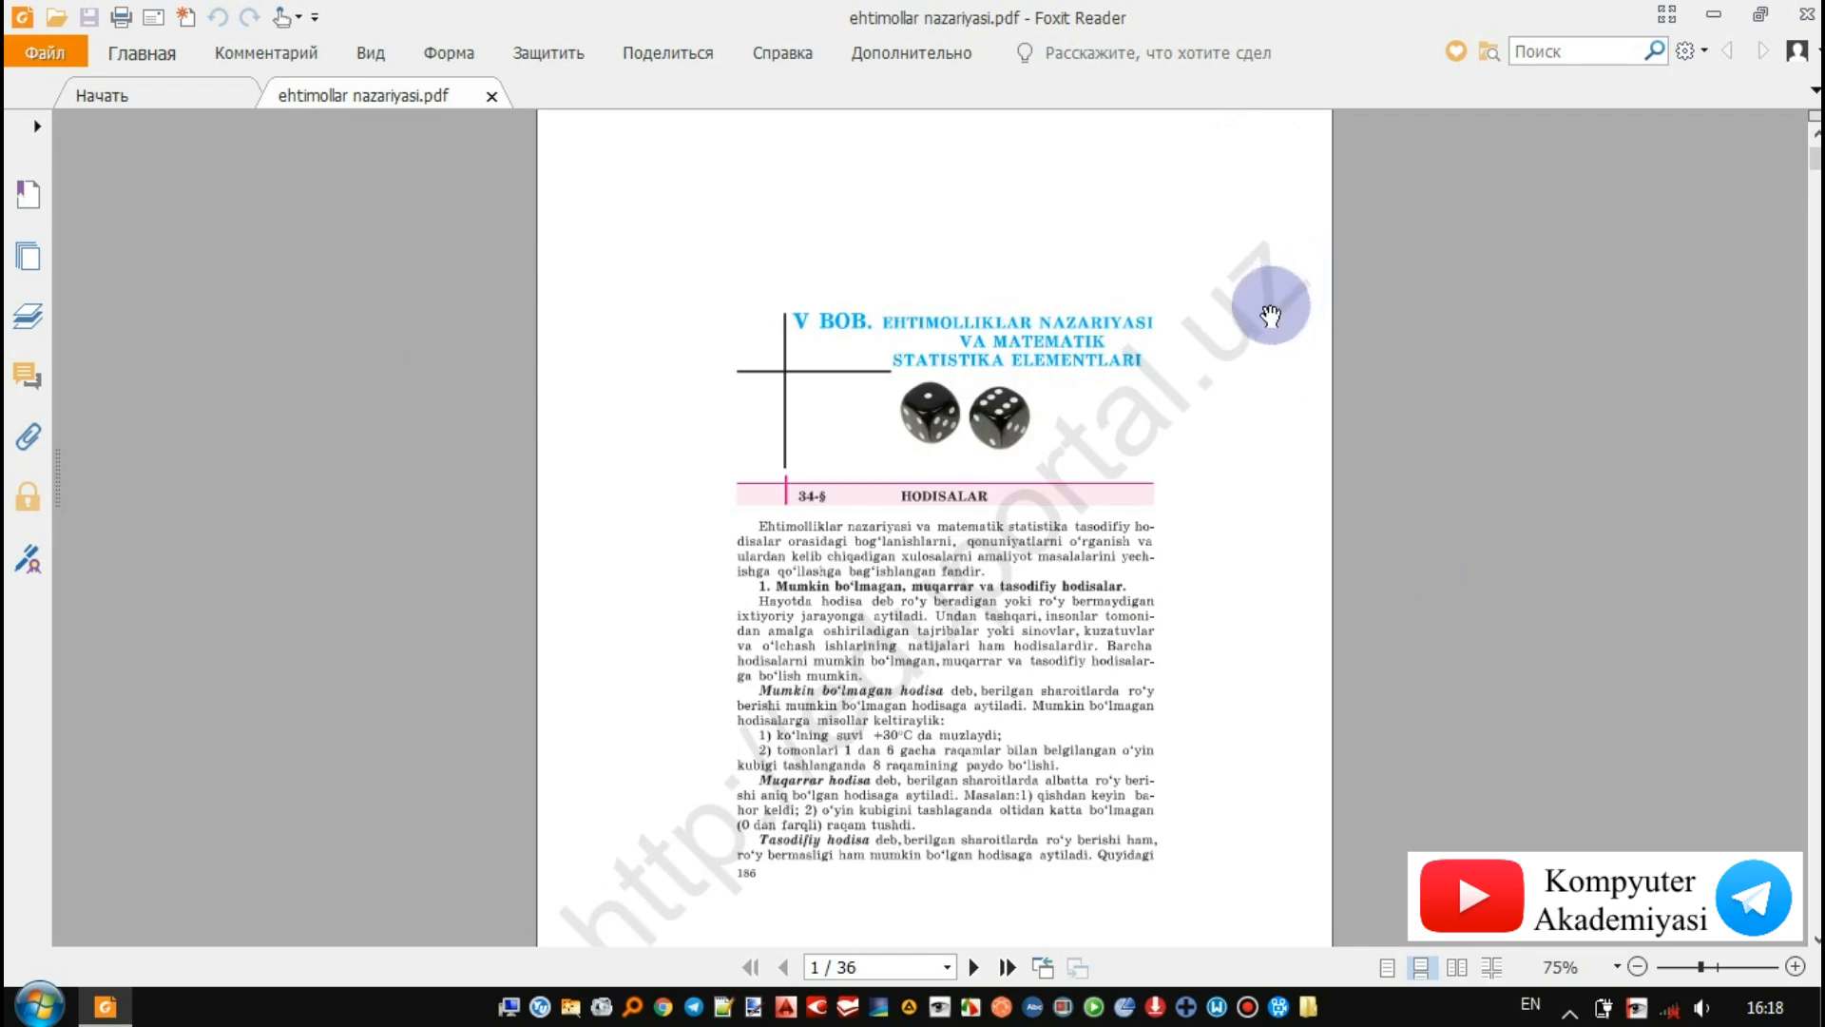
scroll(1277, 316, "down", 1)
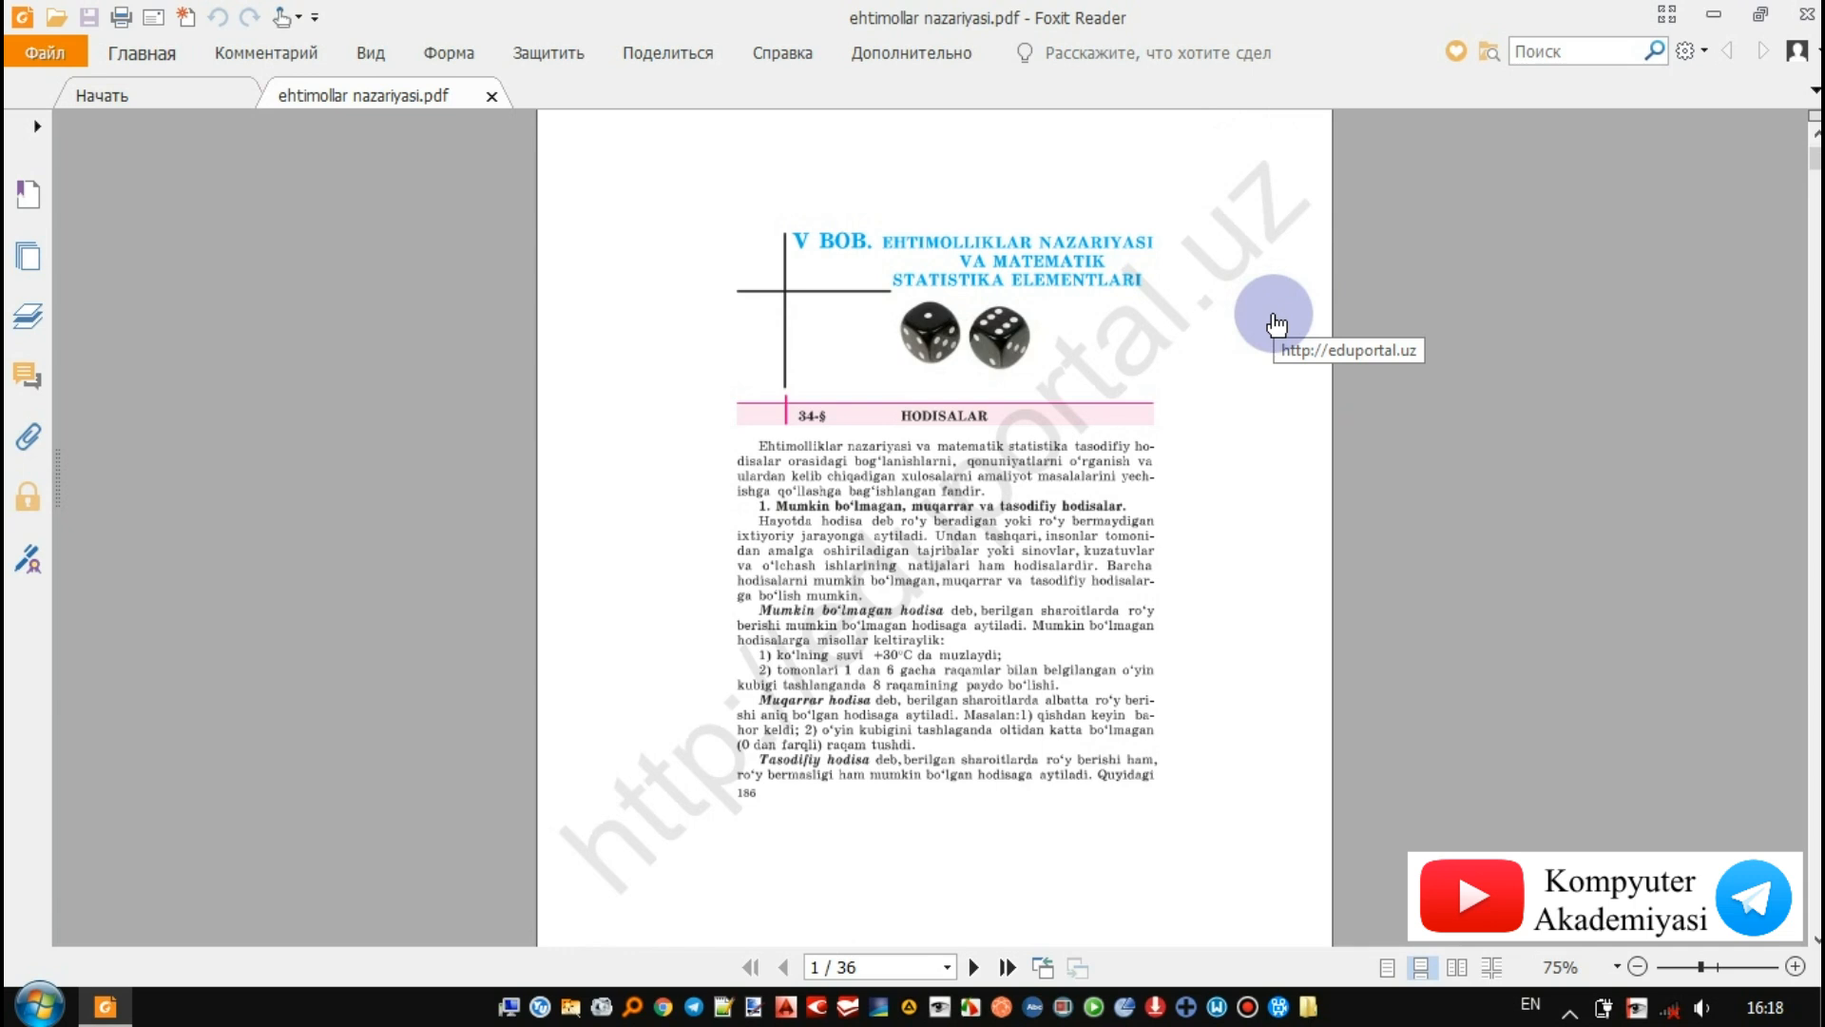
scroll(1409, 590, "up", 1)
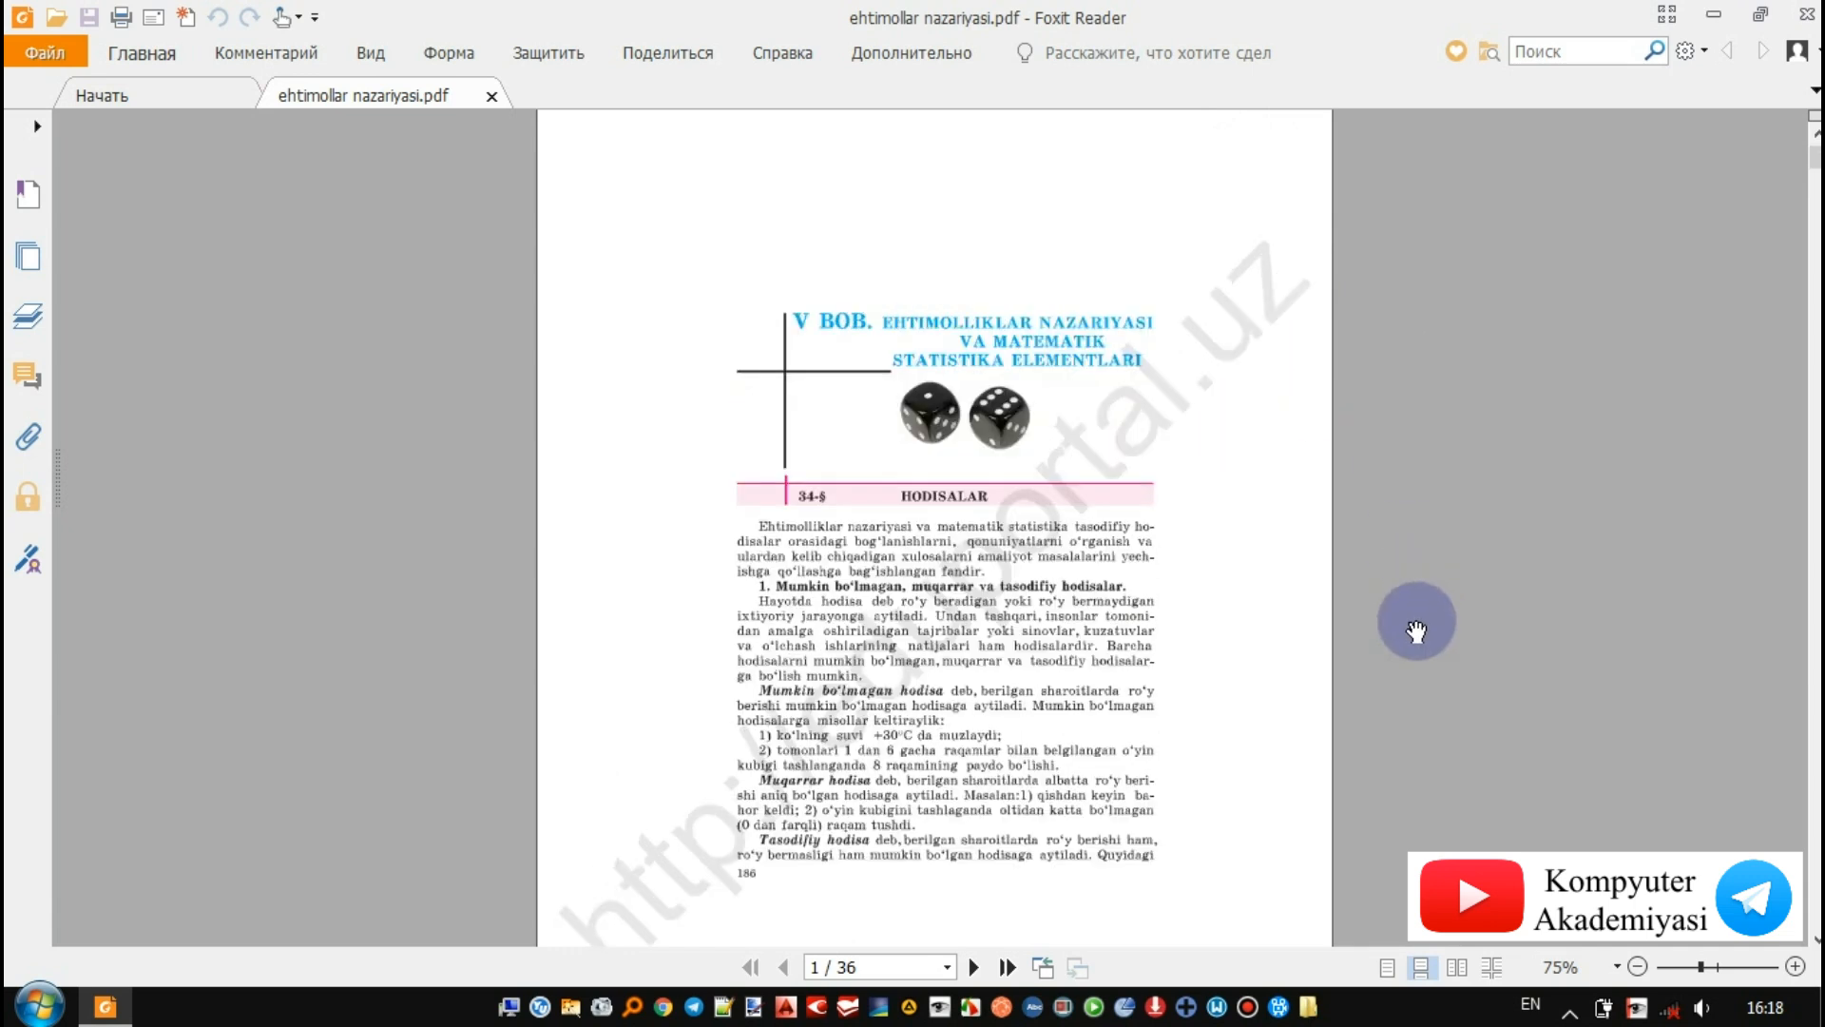
scroll(1341, 651, "down", 3)
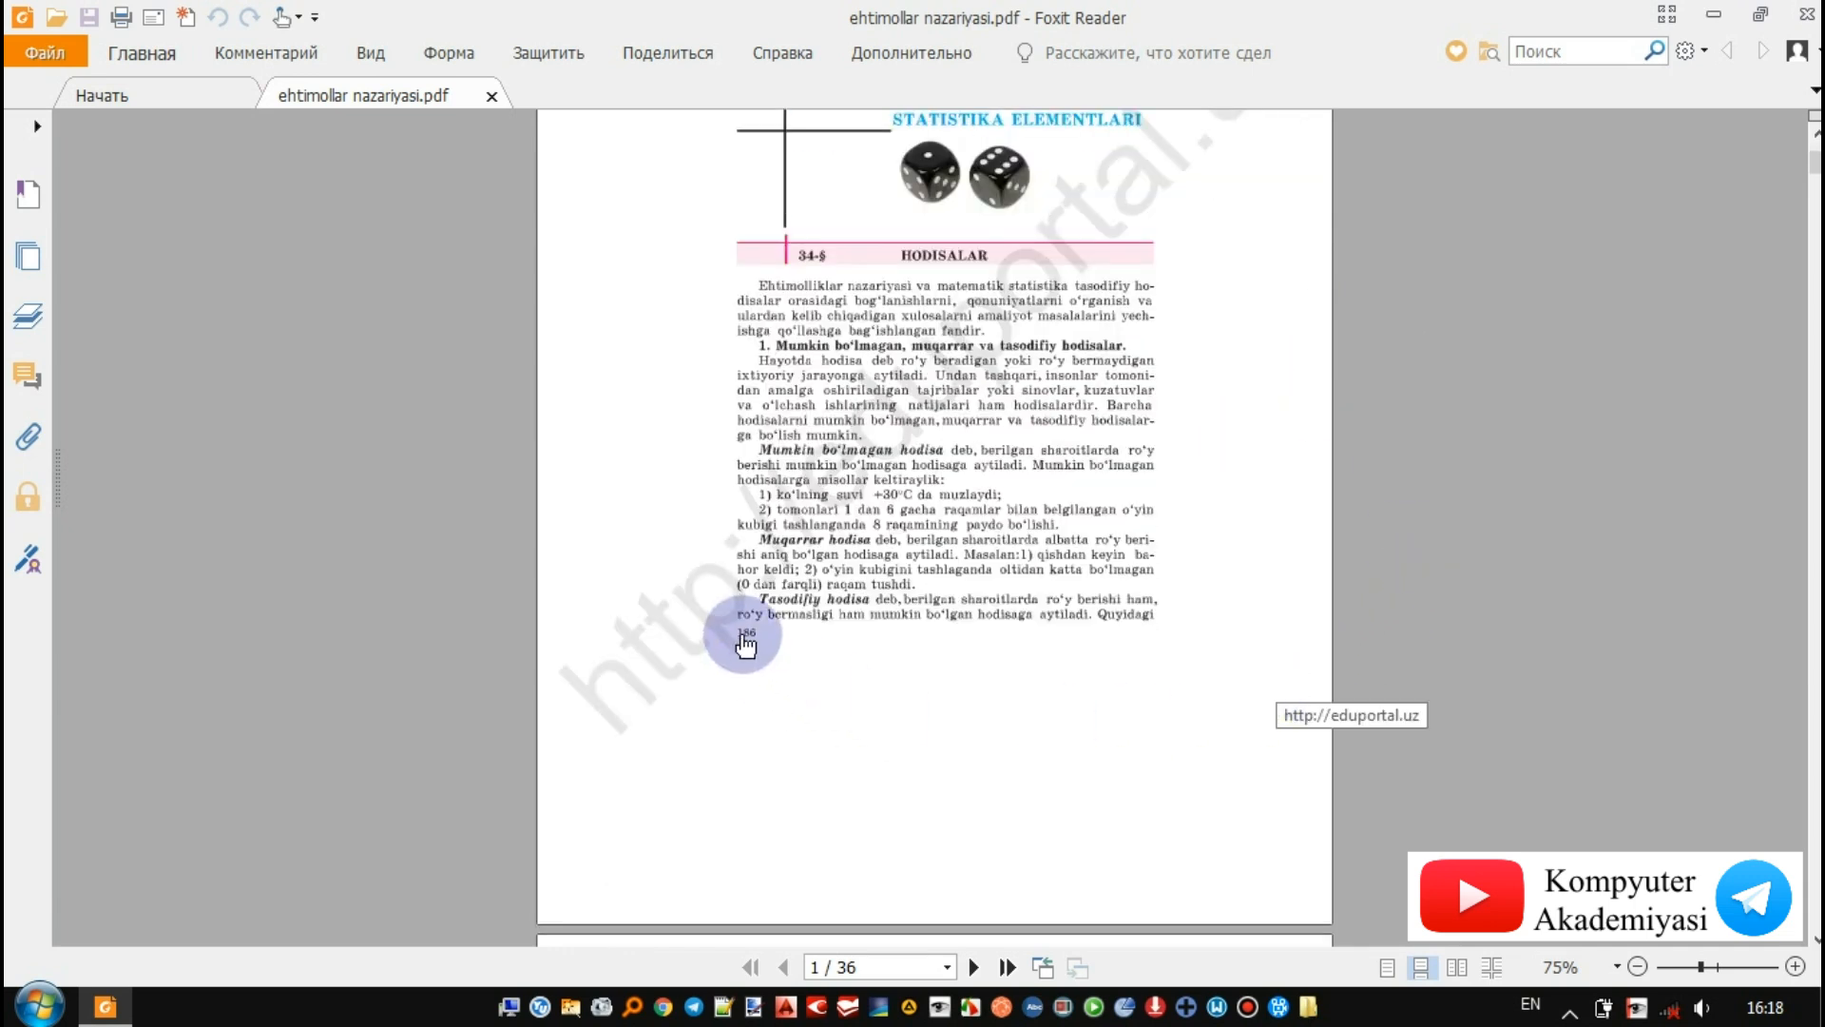
scroll(1192, 681, "up", 2)
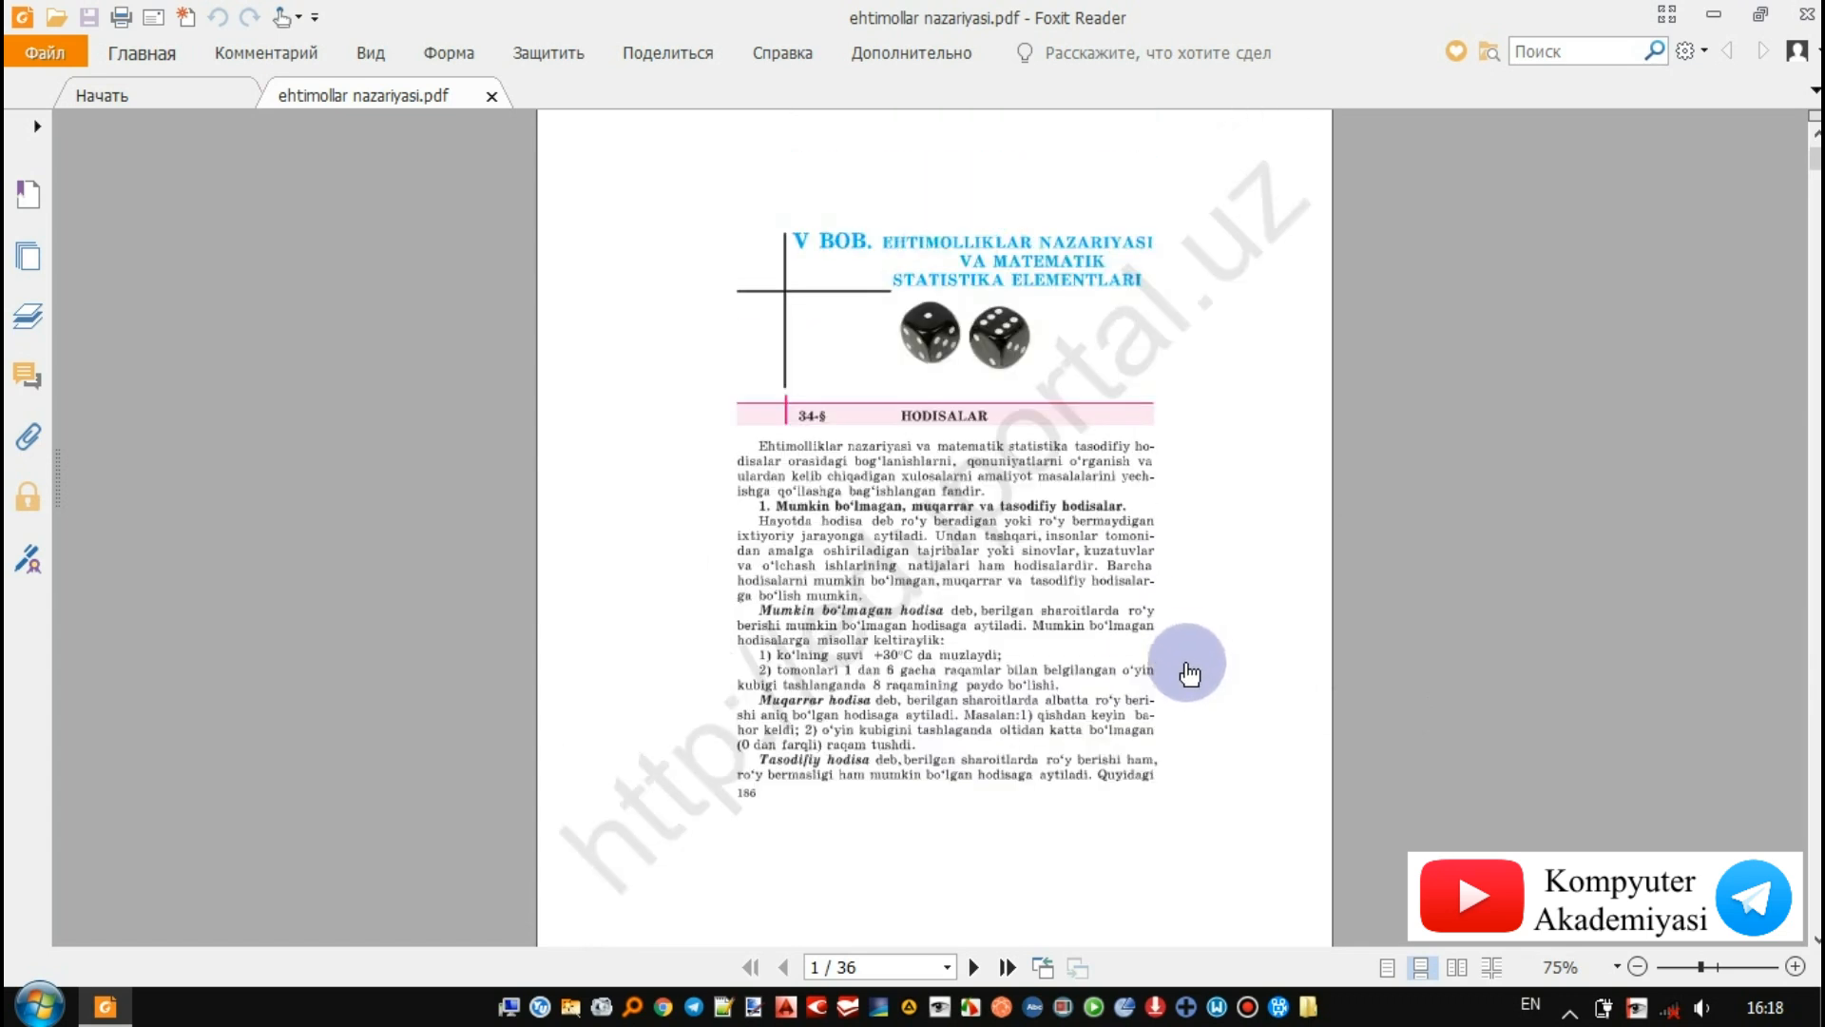
- Look through the first two pages of the extracted PDF and close the file
scroll(1191, 681, "up", 2)
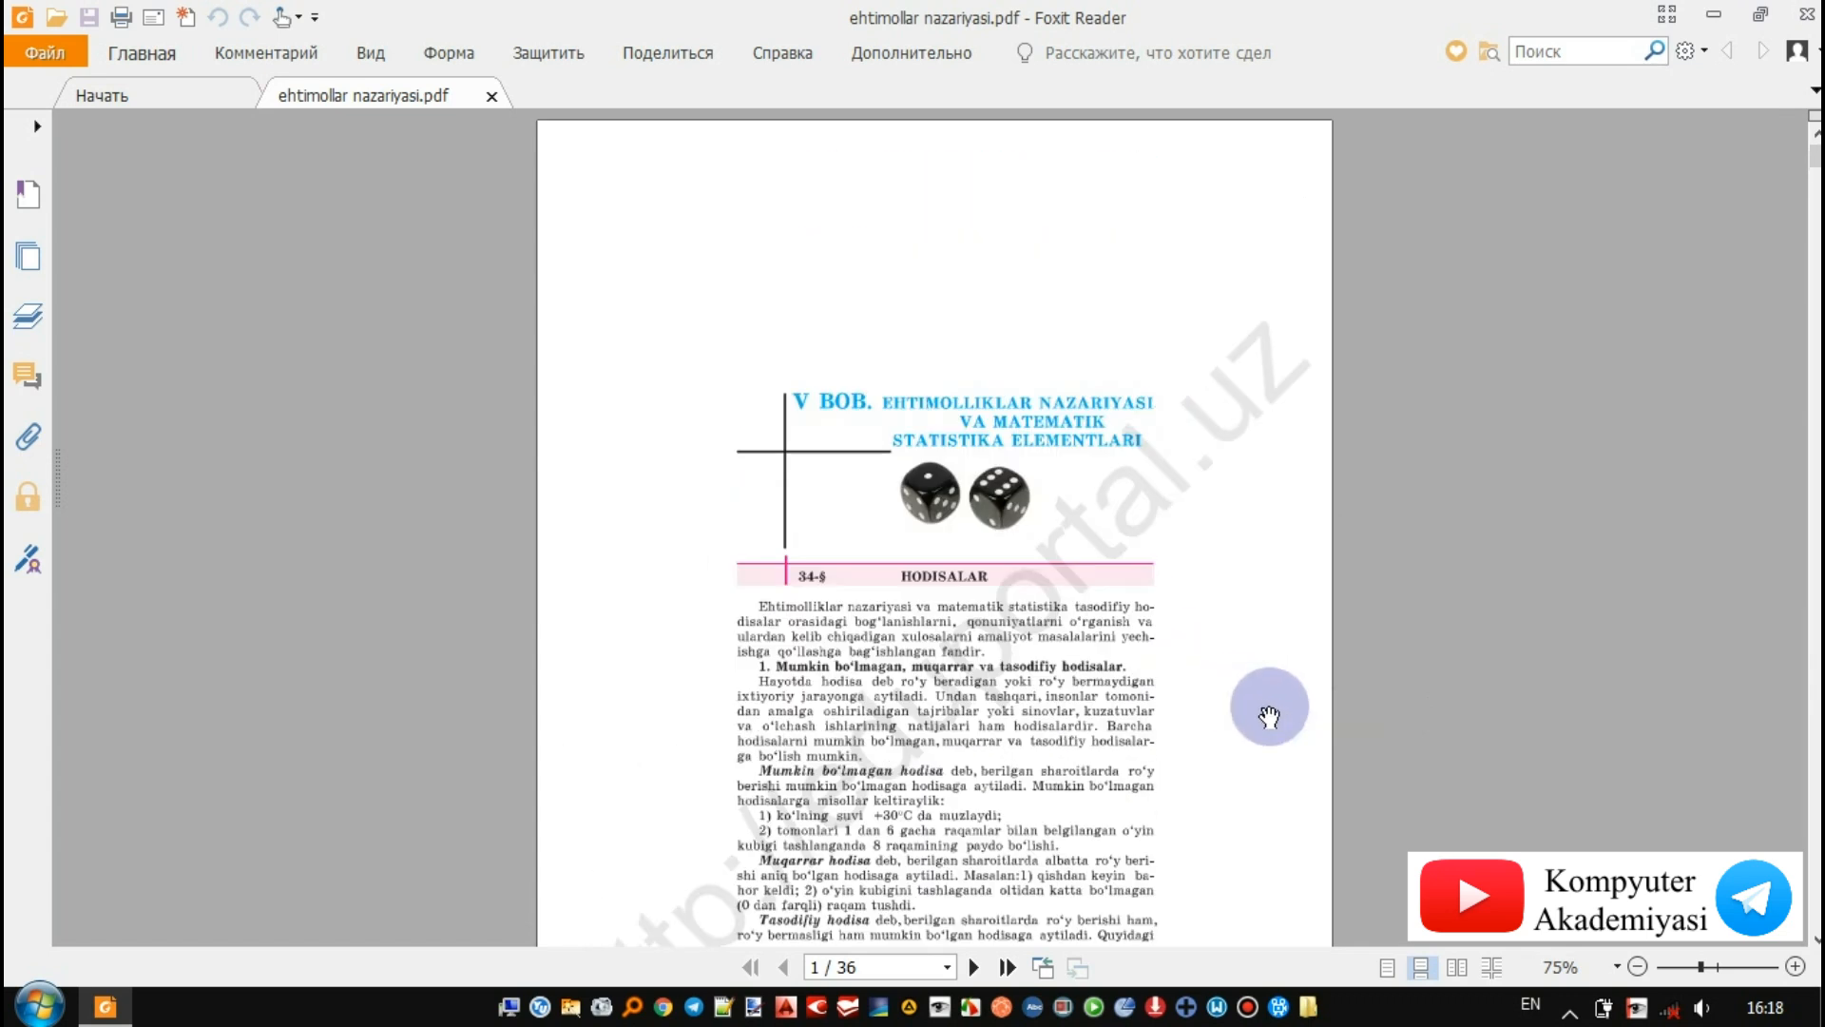
scroll(1316, 701, "down", 10)
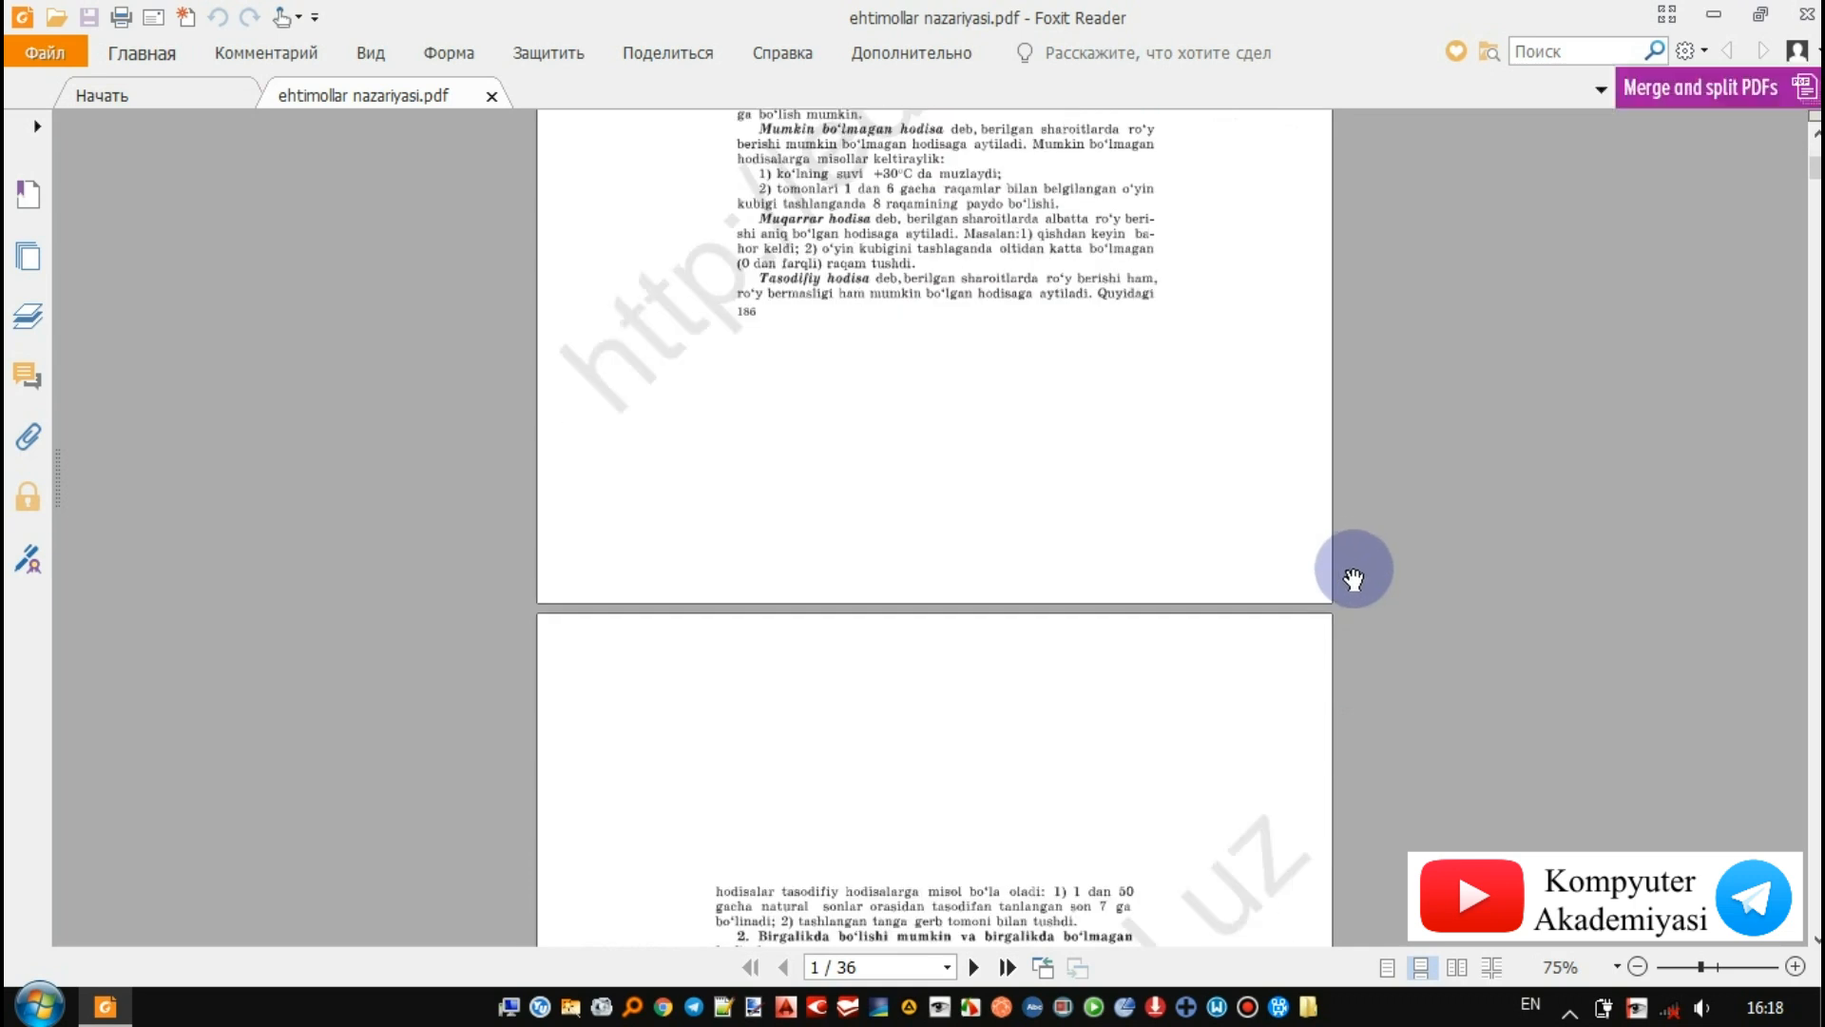
scroll(1333, 591, "down", 8)
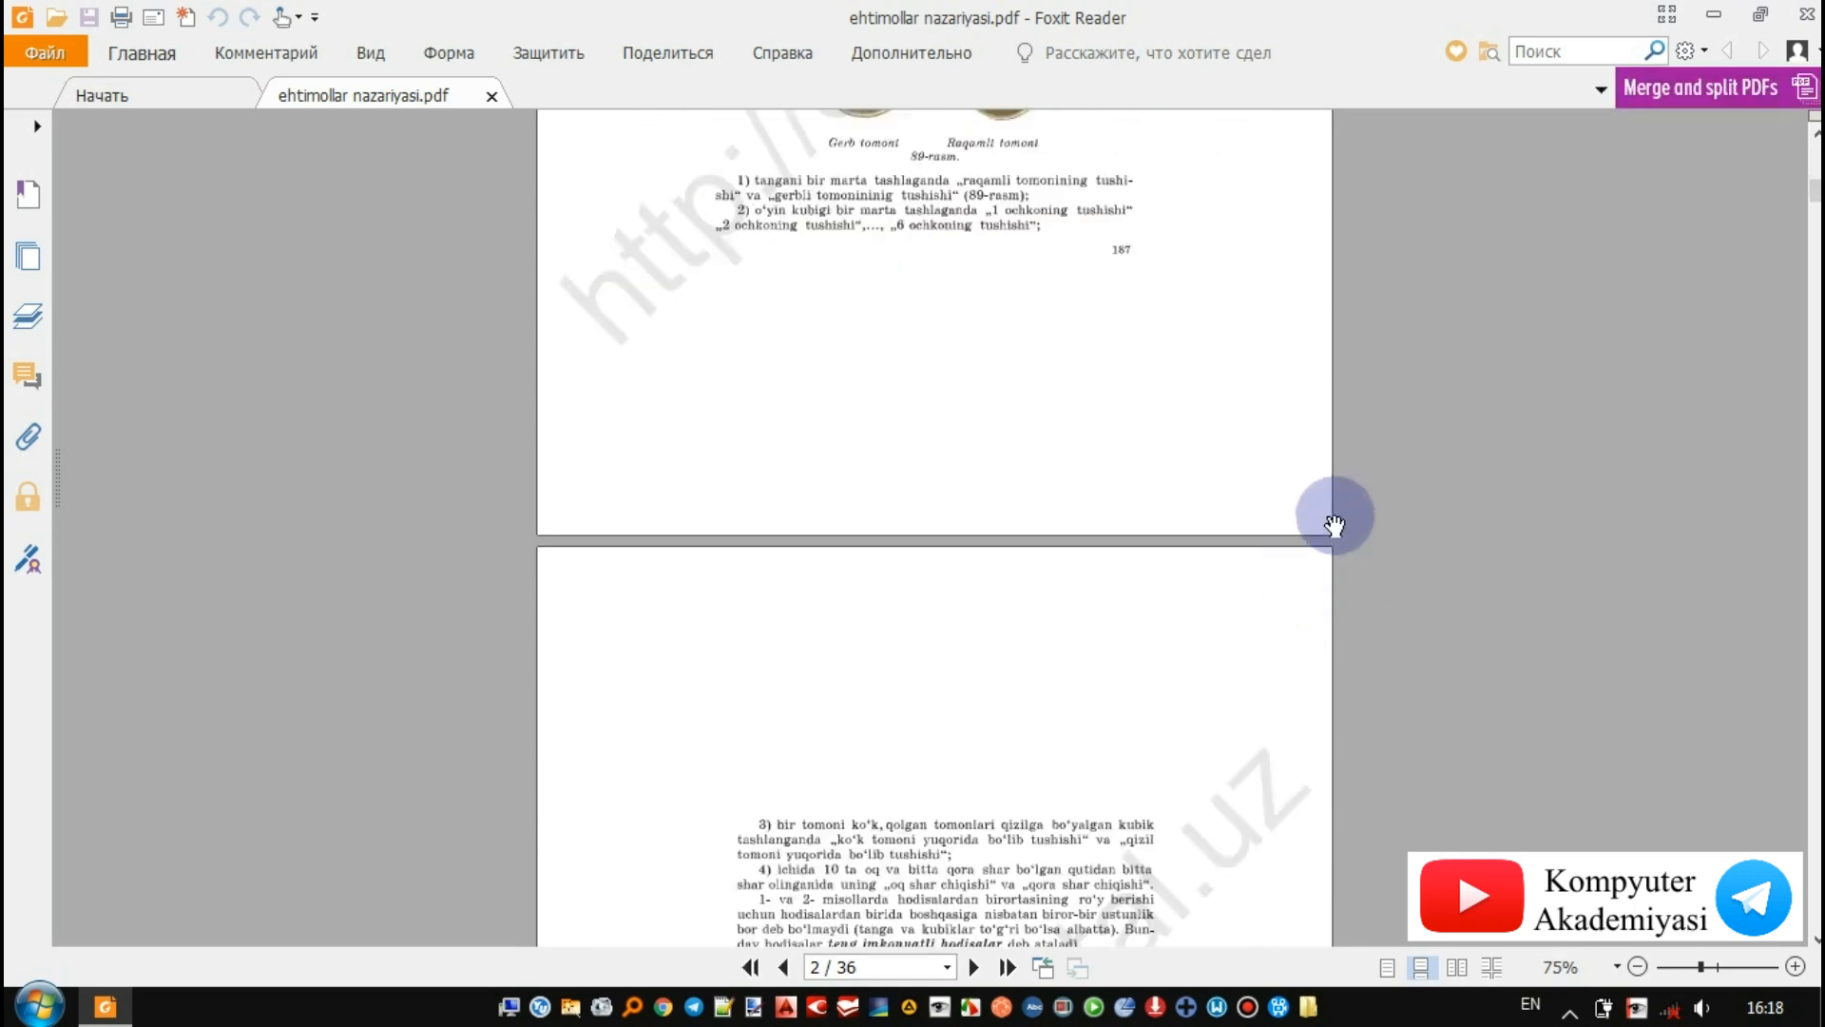
left_click(1806, 14)
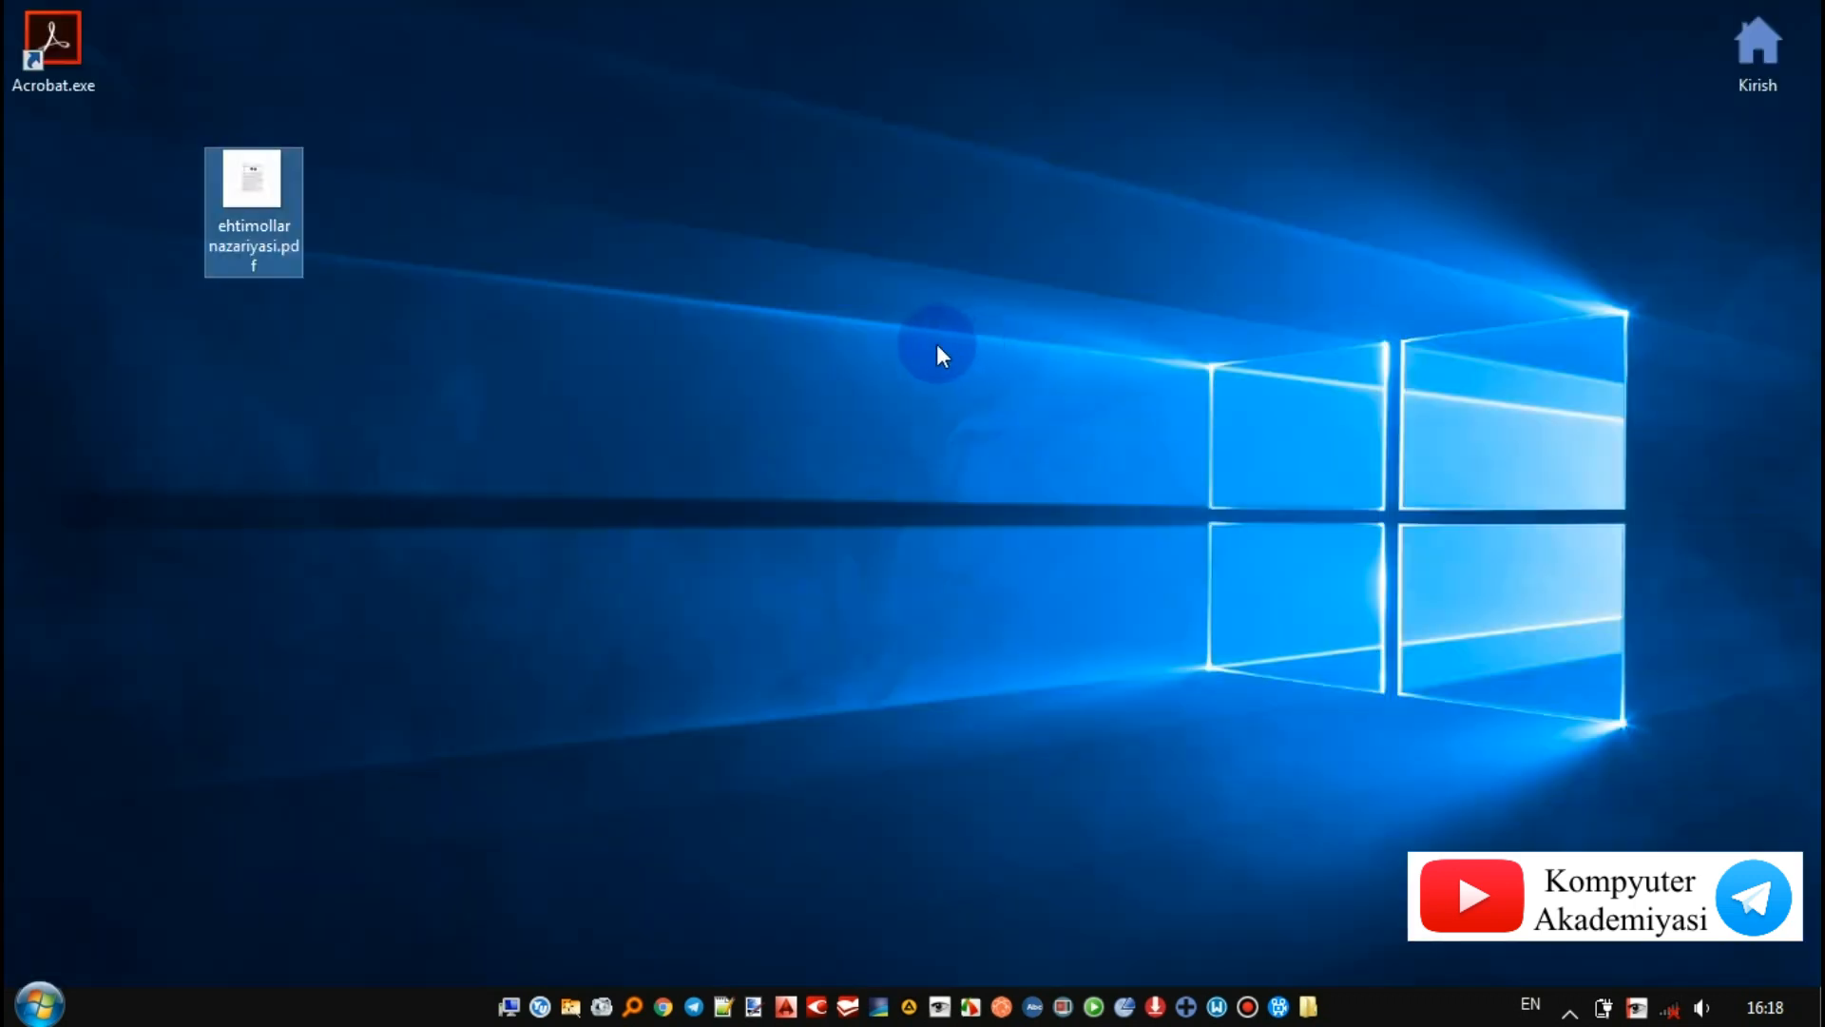
- Switch to Adobe Acrobat Pro DC and open "ehtimollar nazariyasi.pdf" from the desktop with the Edit PDF tool
double_click(69, 59)
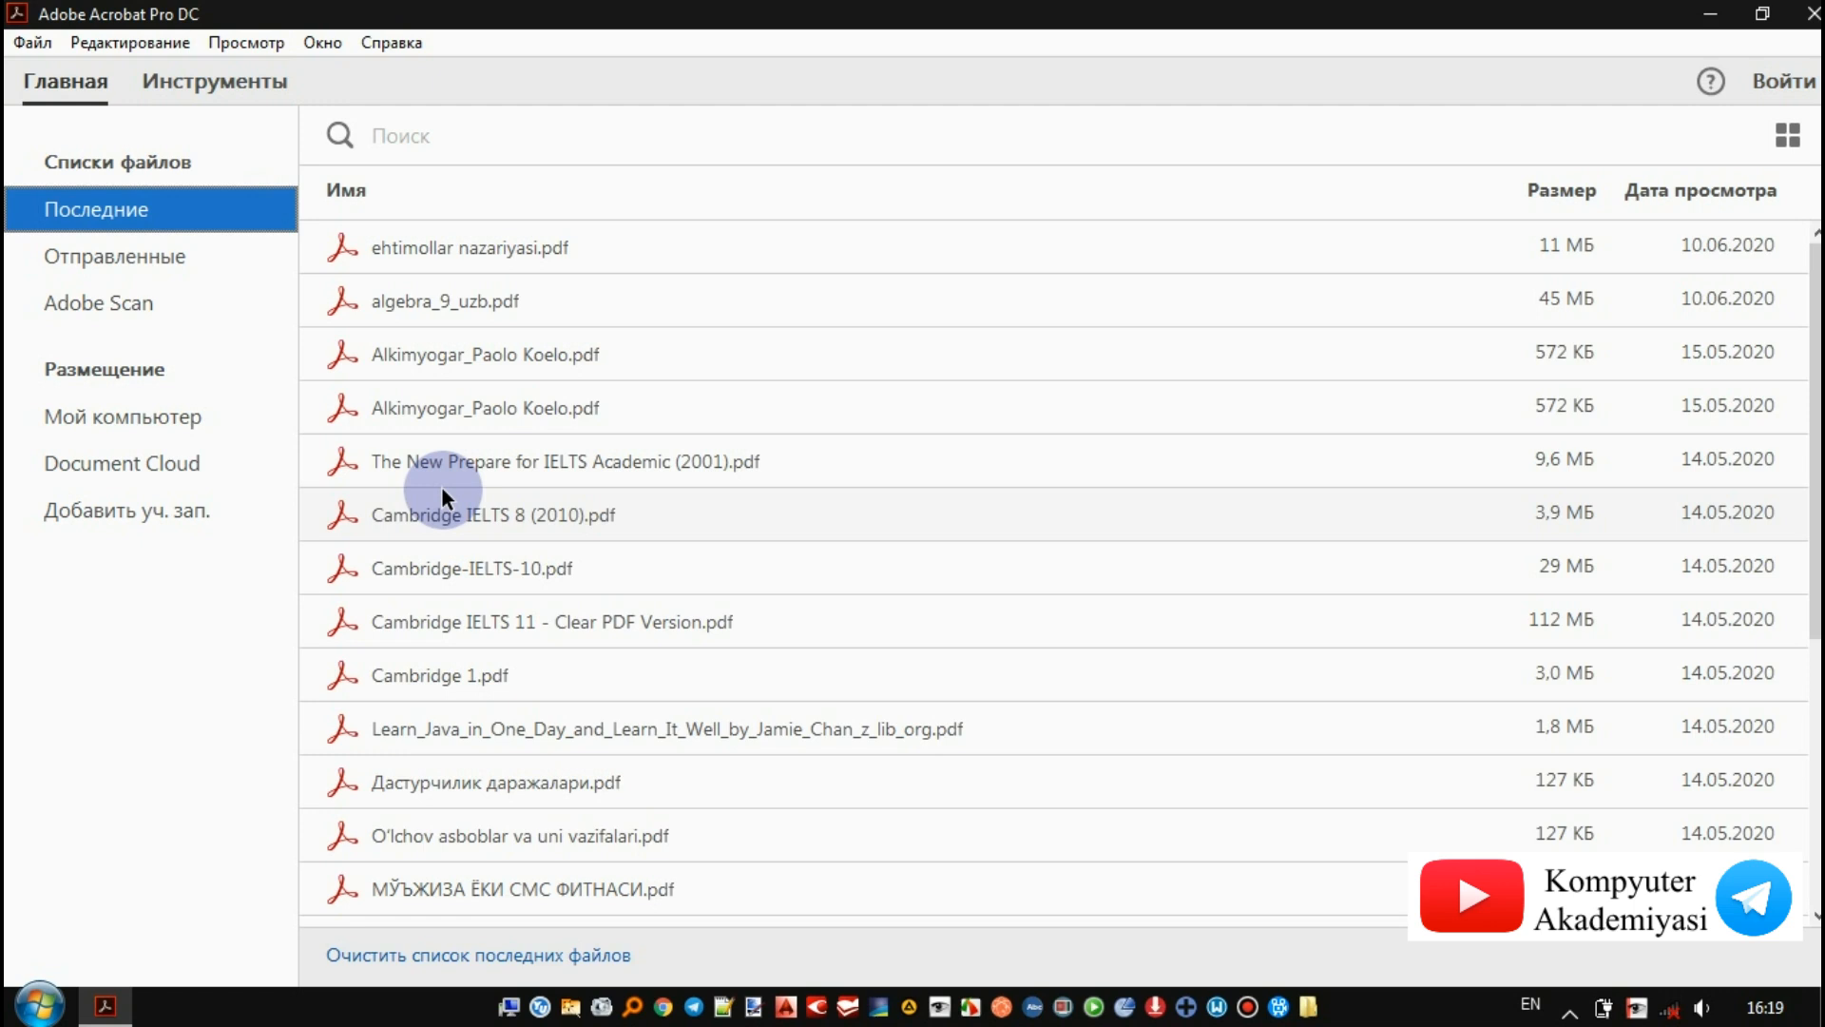
left_click(196, 81)
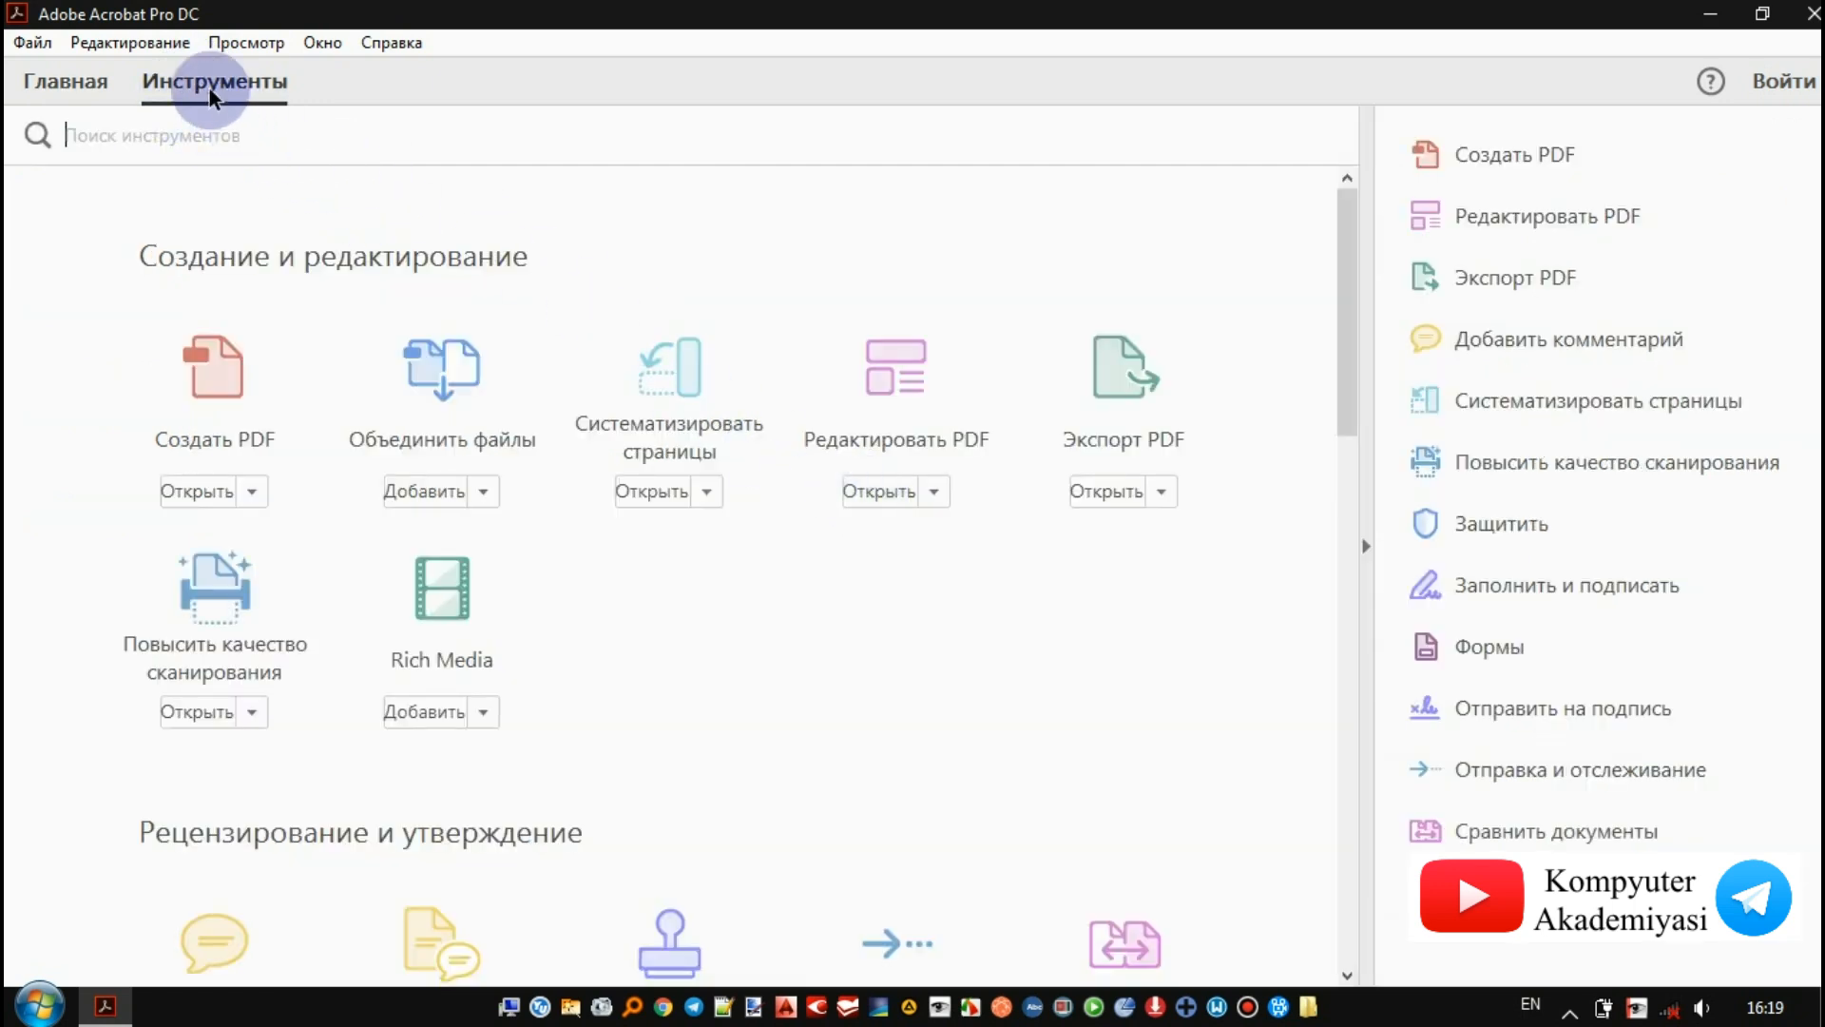
left_click(893, 491)
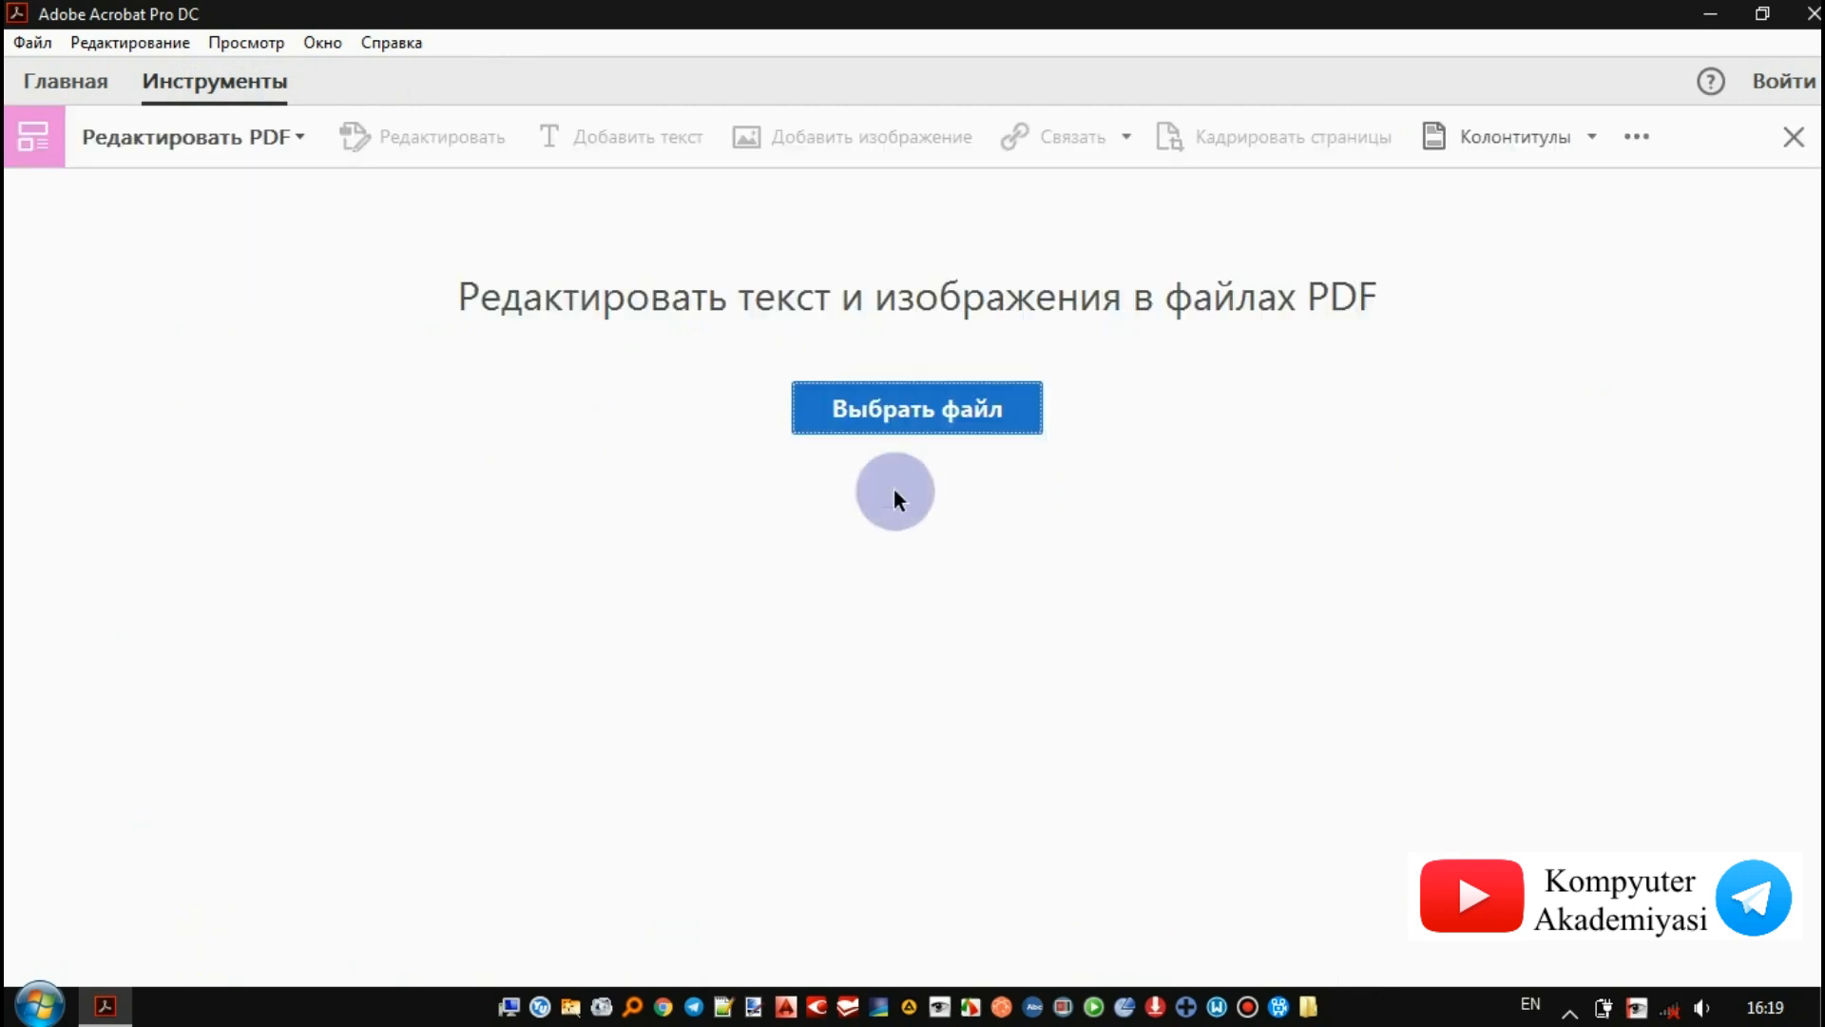
left_click(913, 397)
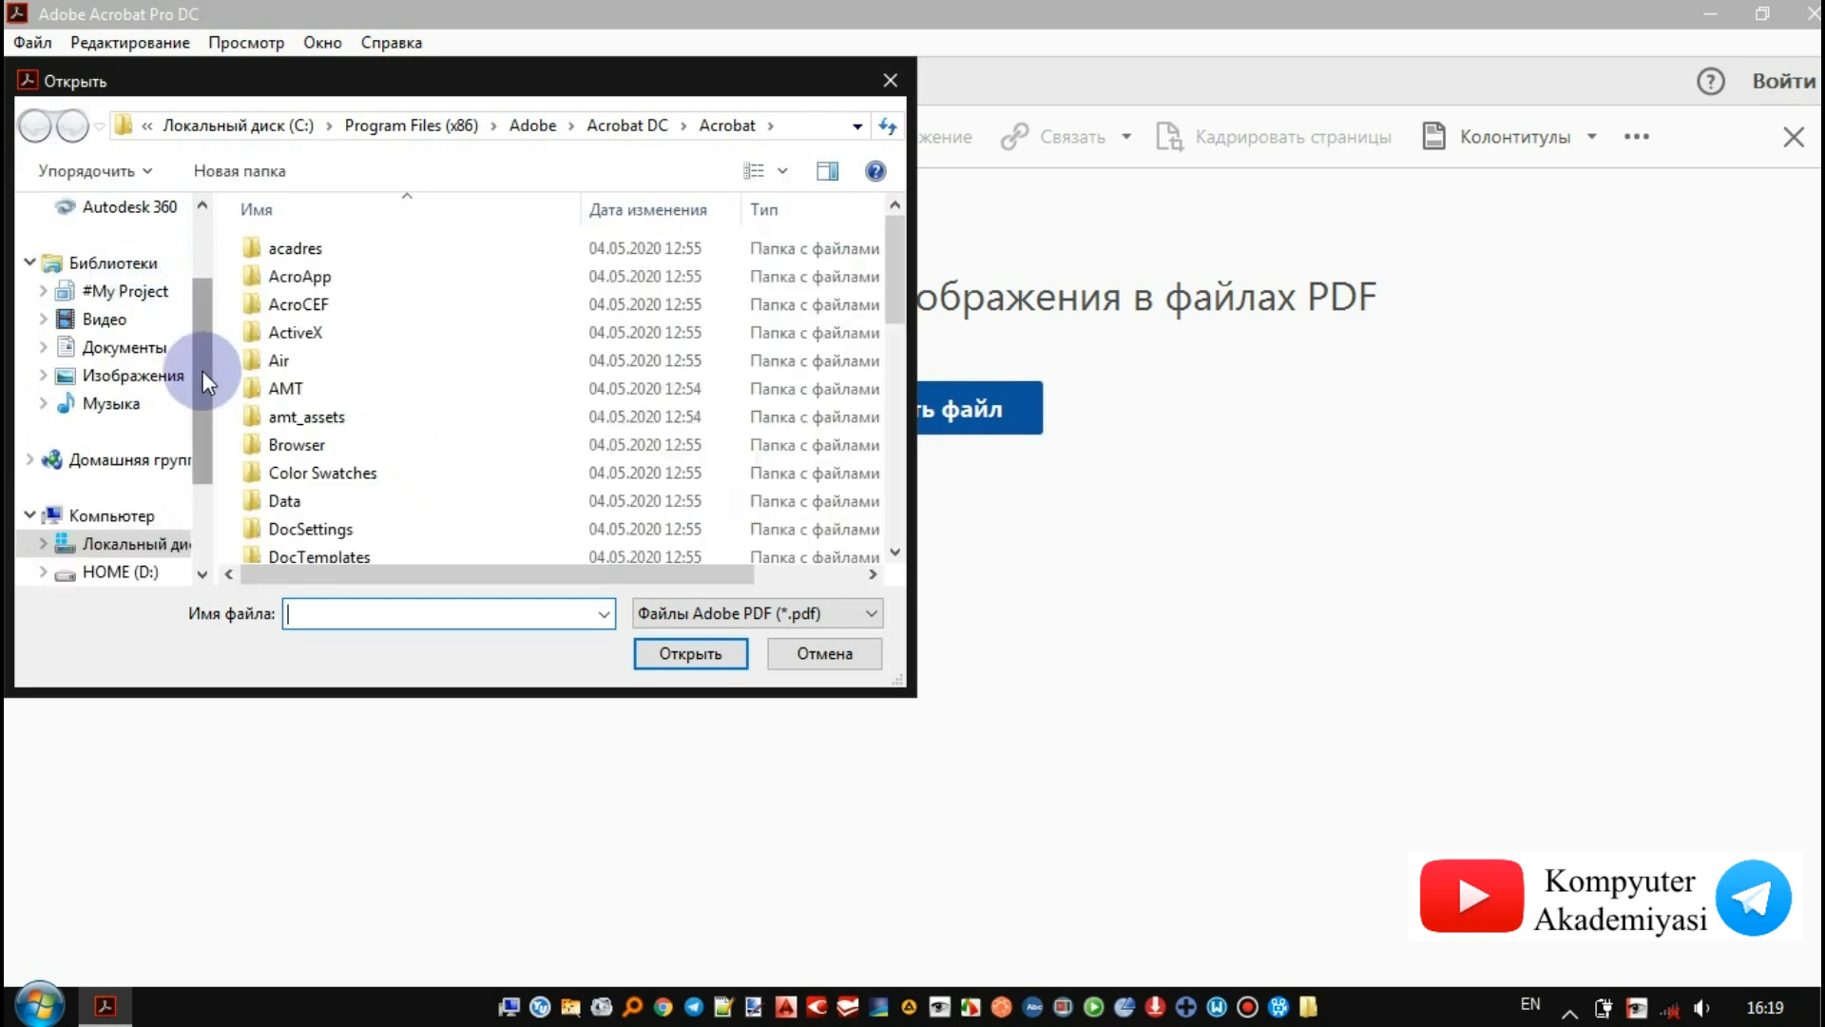
left_click(138, 304)
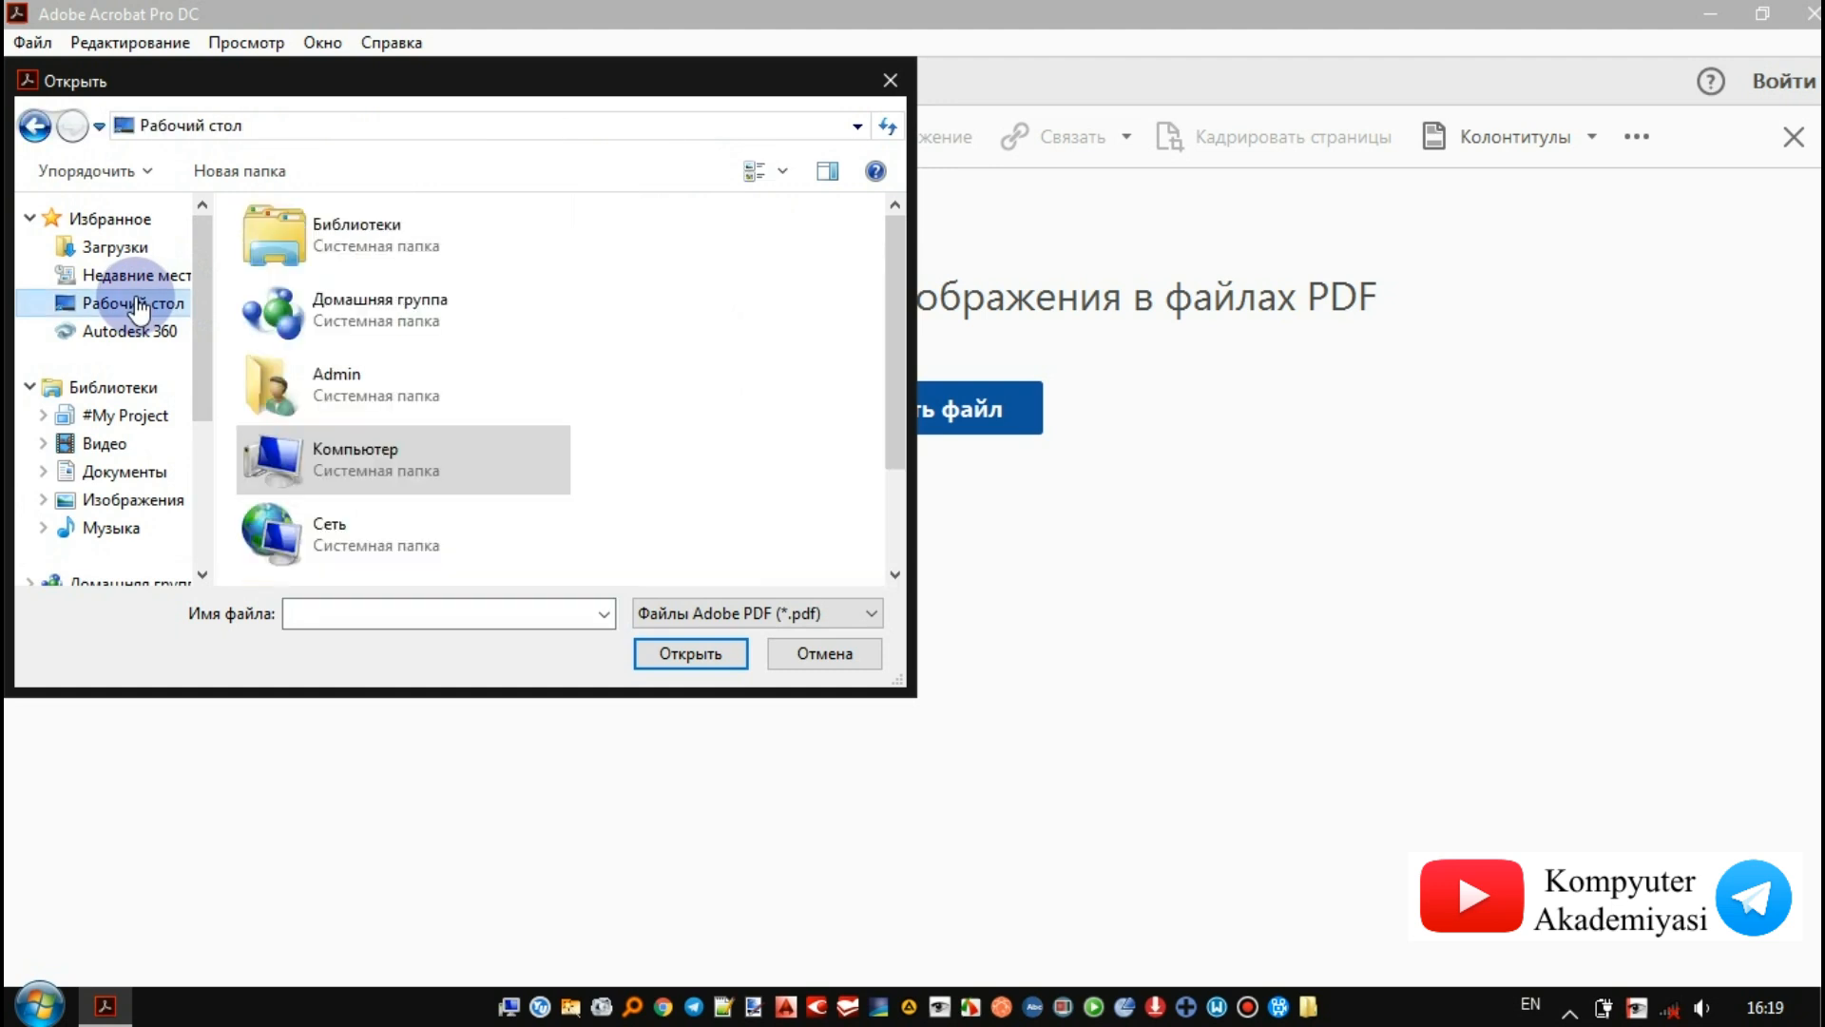
scroll(890, 374, "down", 2)
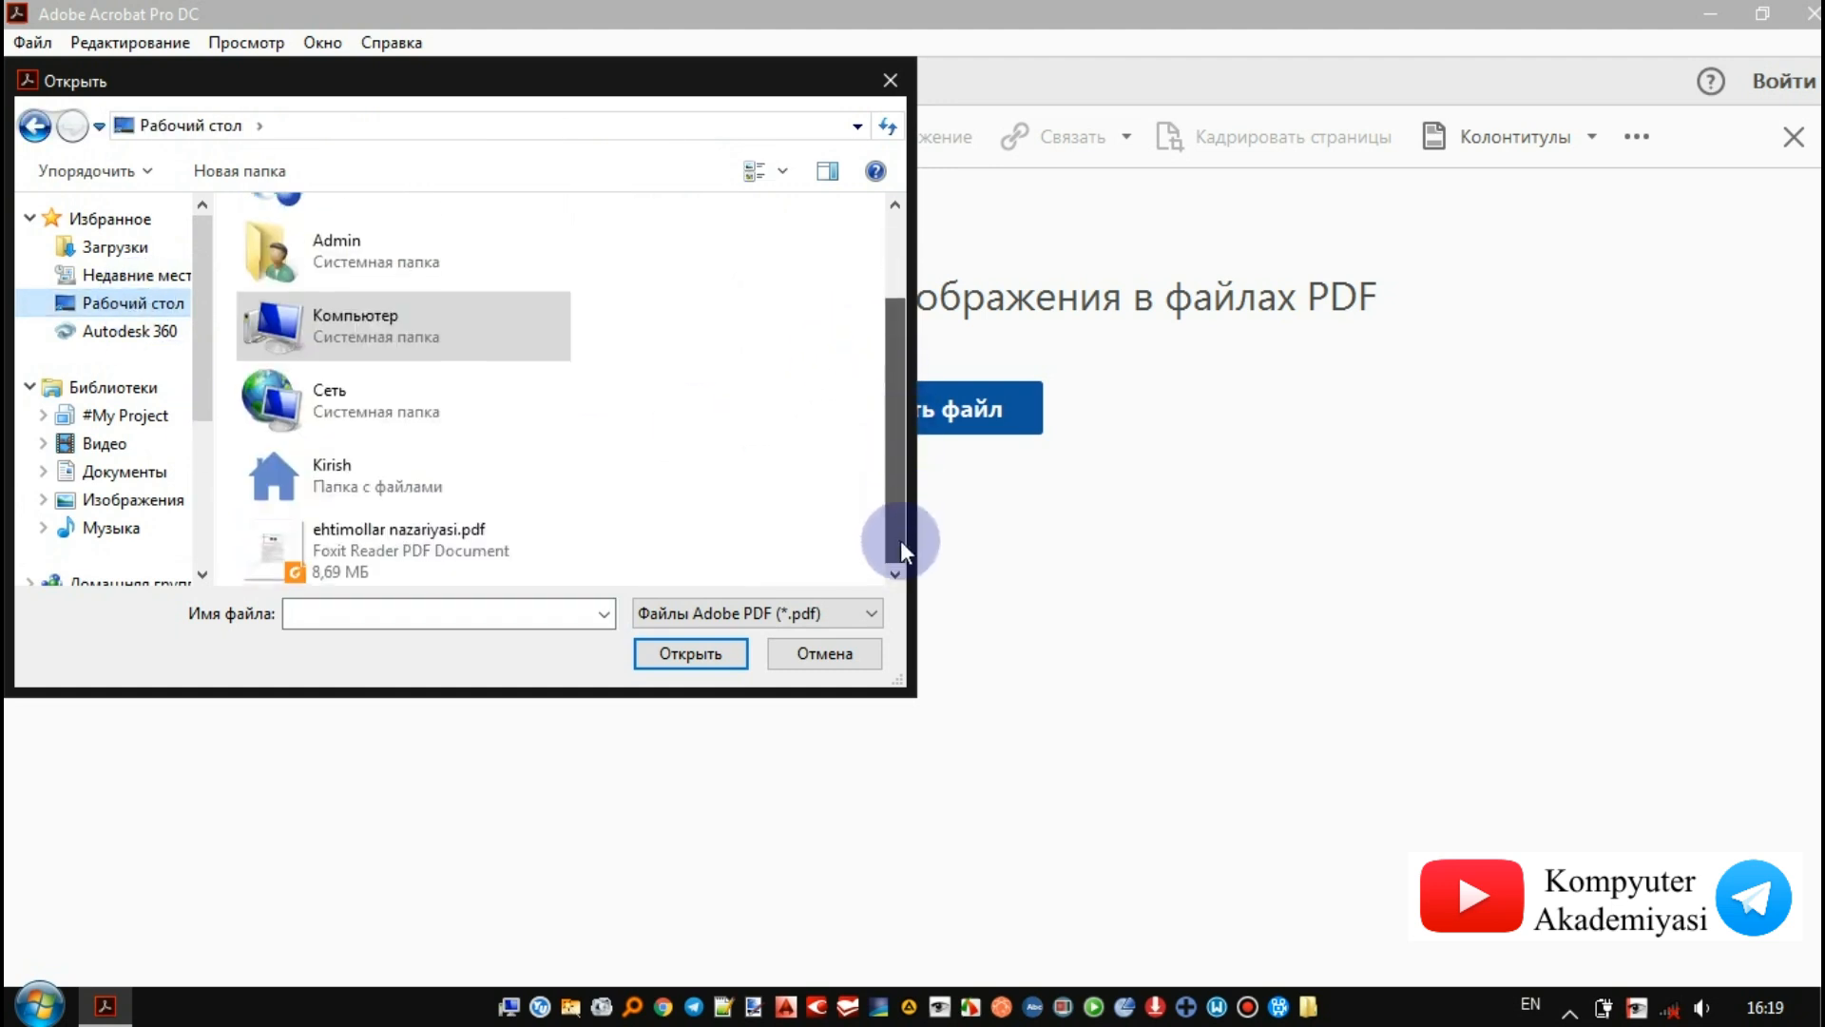
double_click(411, 571)
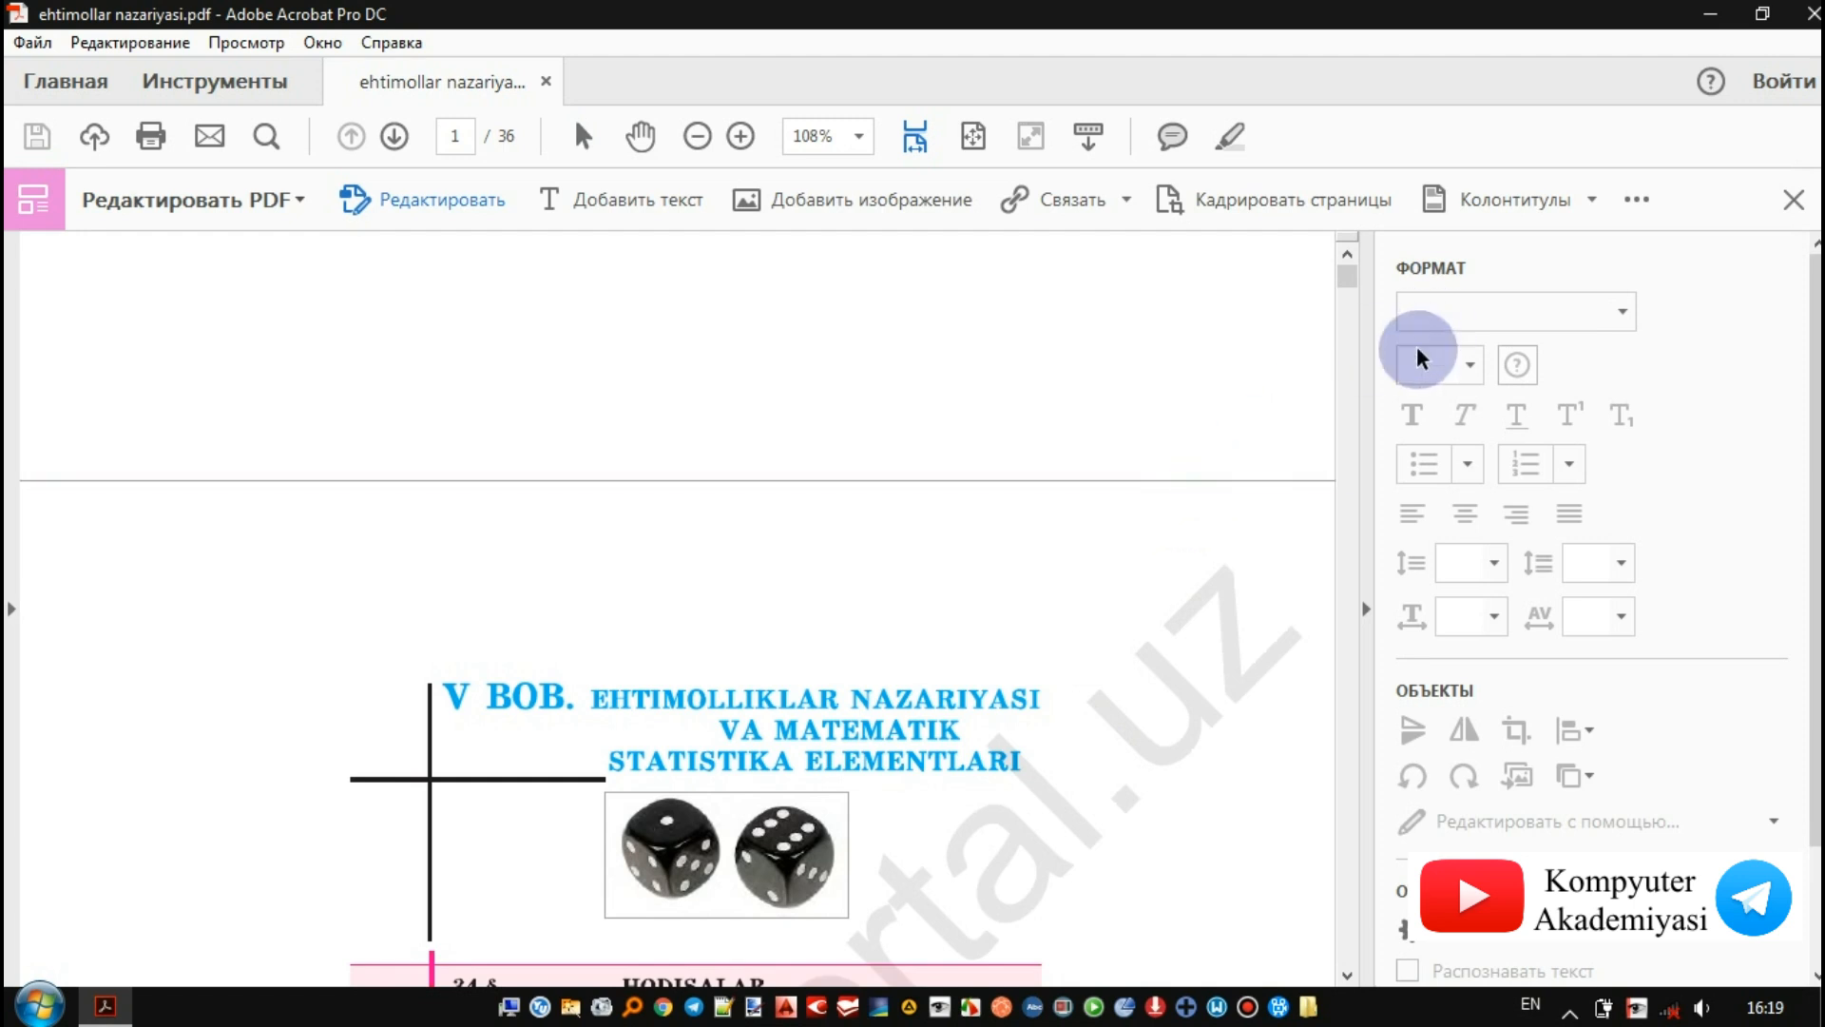
- Delete the diagonal website watermark behind the text on page 1 of the document
scroll(1226, 426, "down", 3)
scroll(1156, 554, "up", 1)
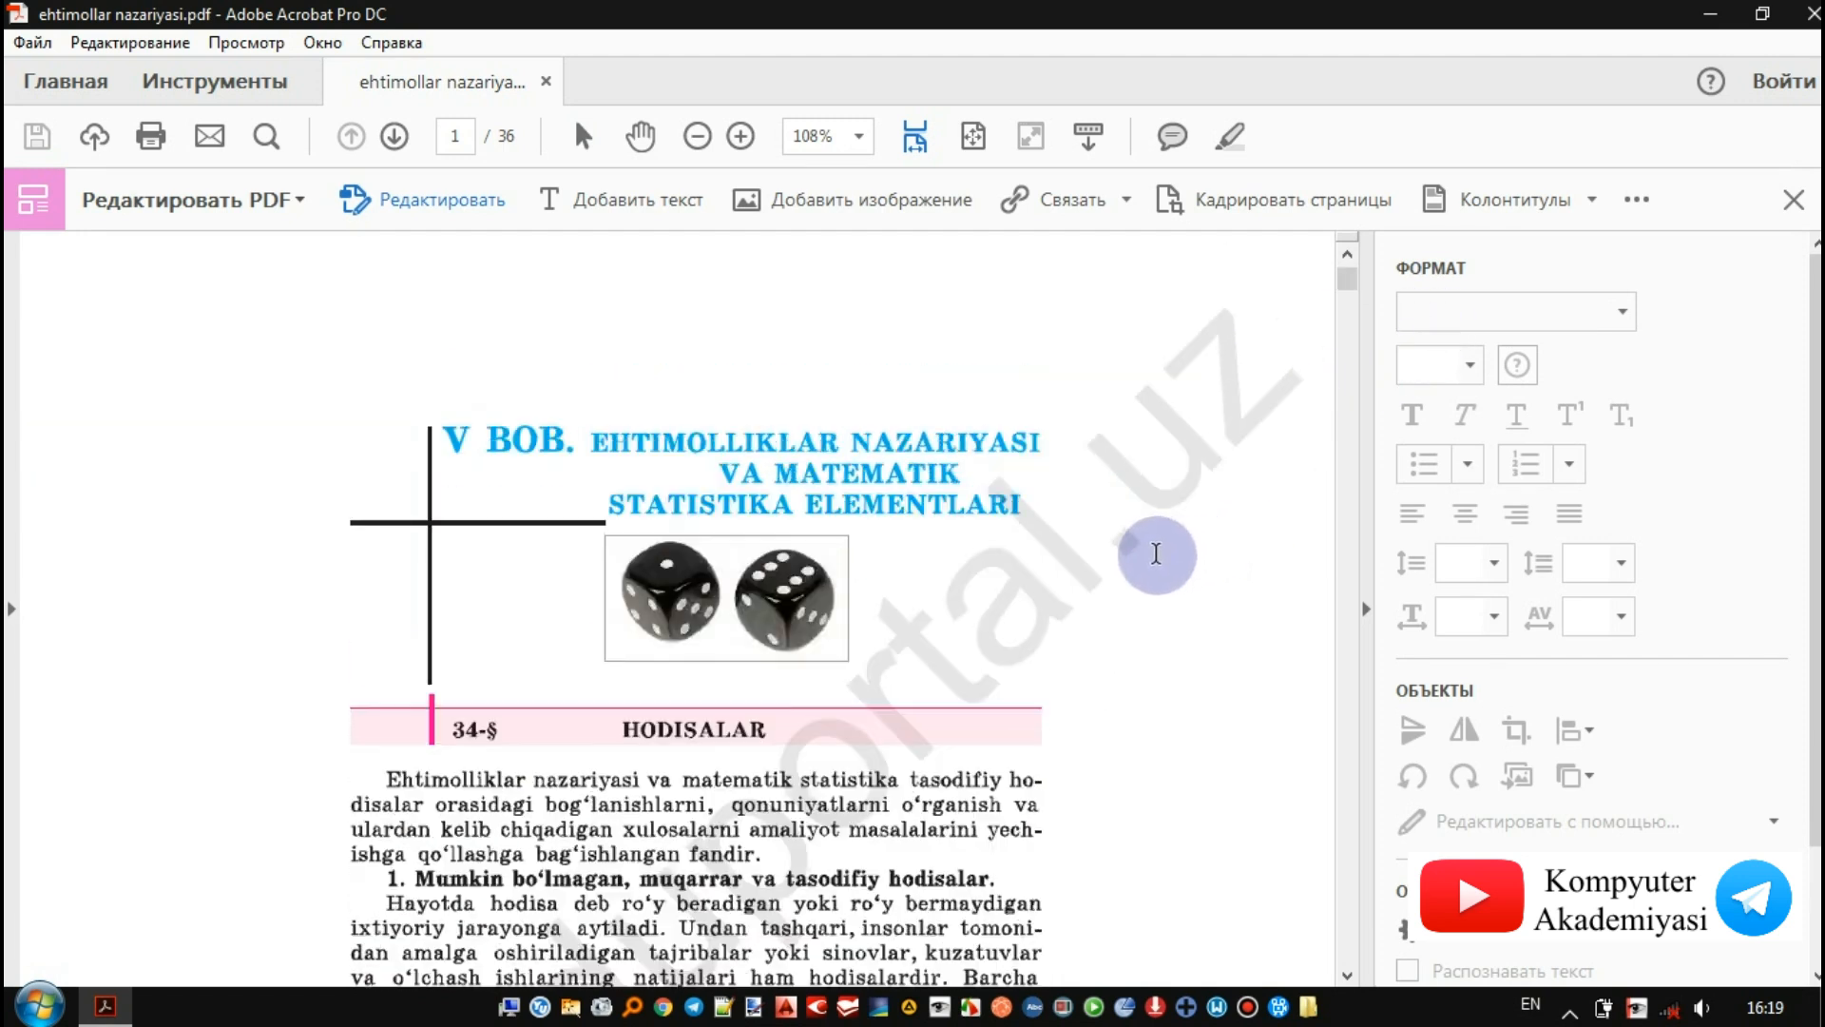
left_click(1187, 437)
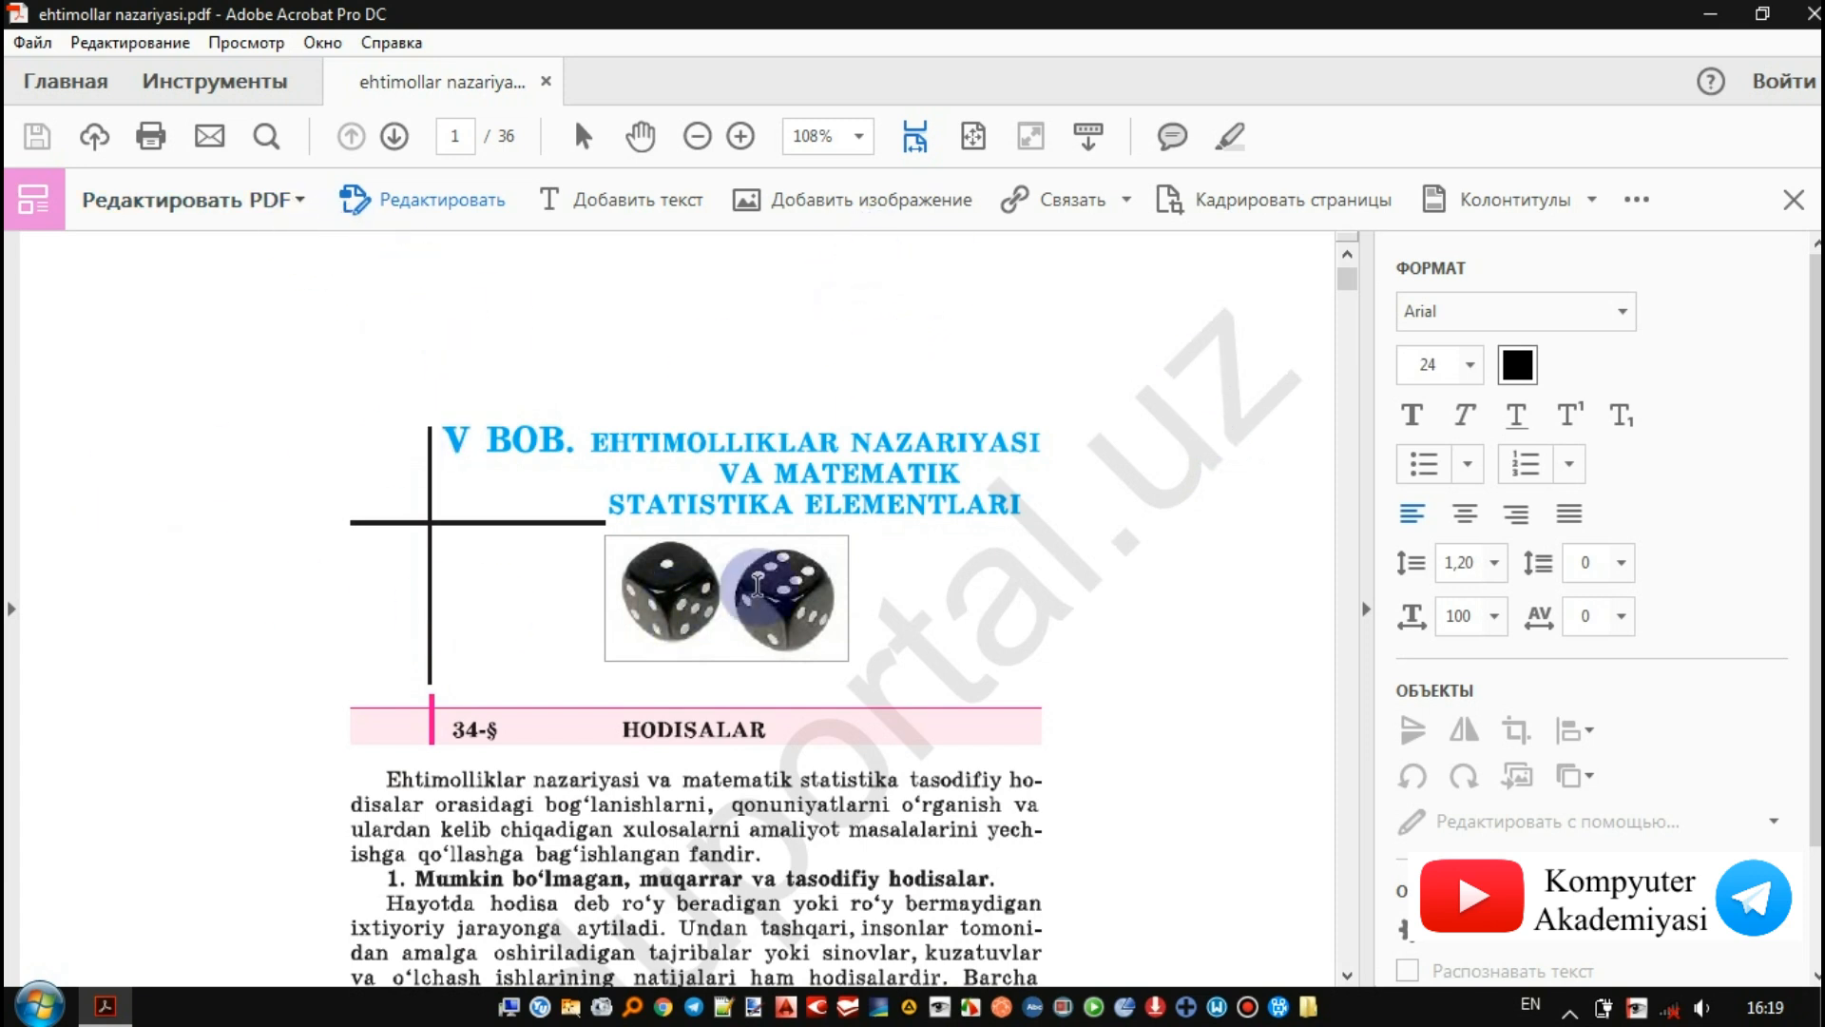
scroll(758, 584, "down", 1)
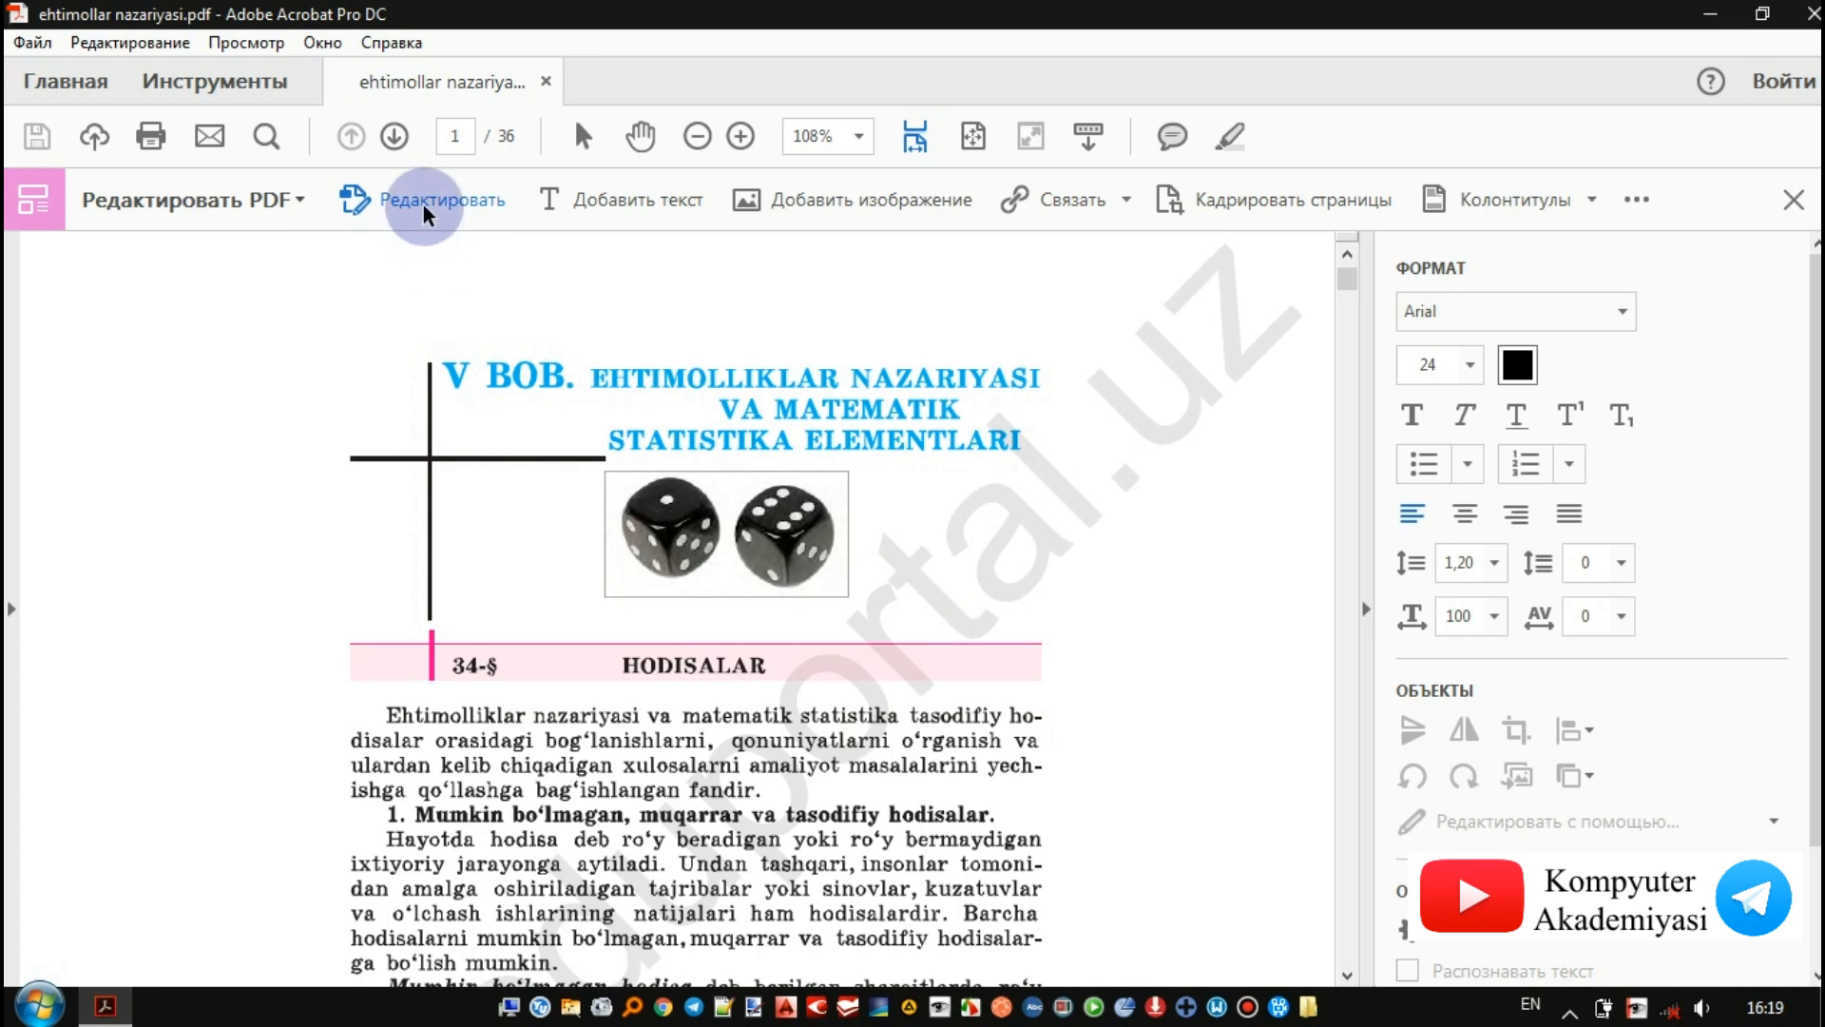
scroll(1217, 608, "down", 5)
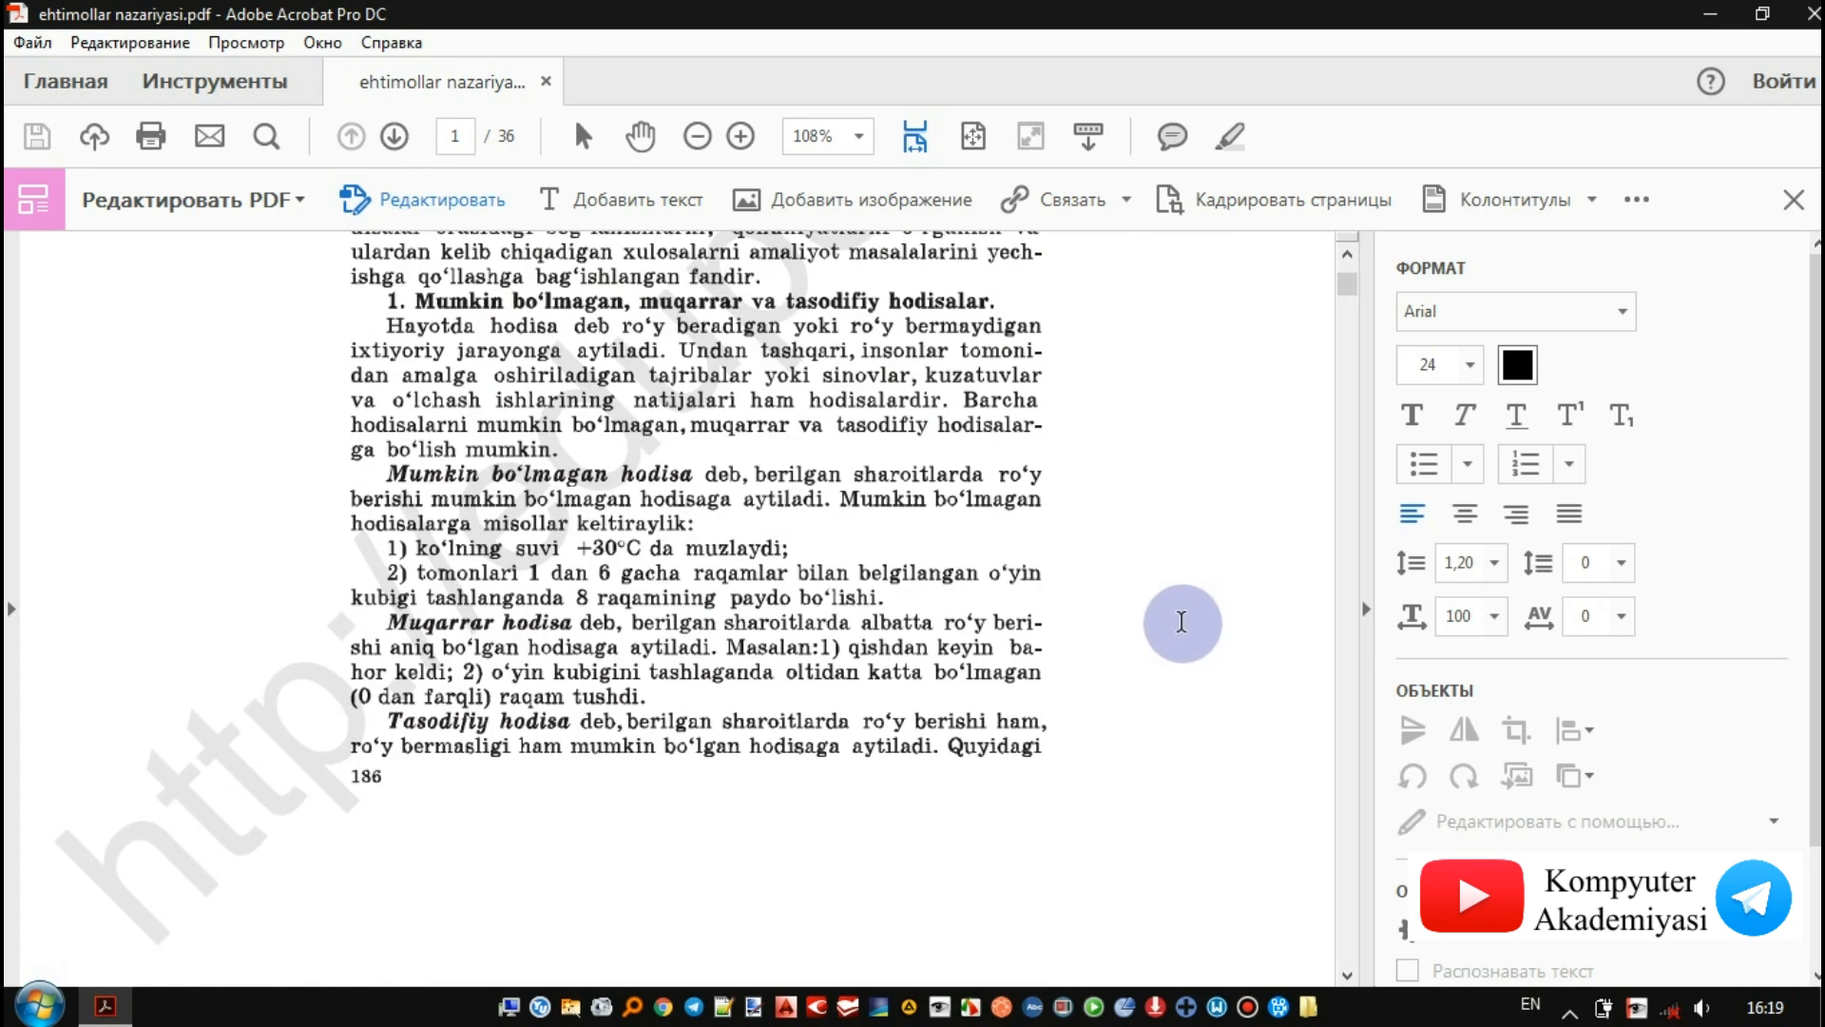
scroll(1178, 625, "down", 2)
scroll(1179, 624, "down", 1)
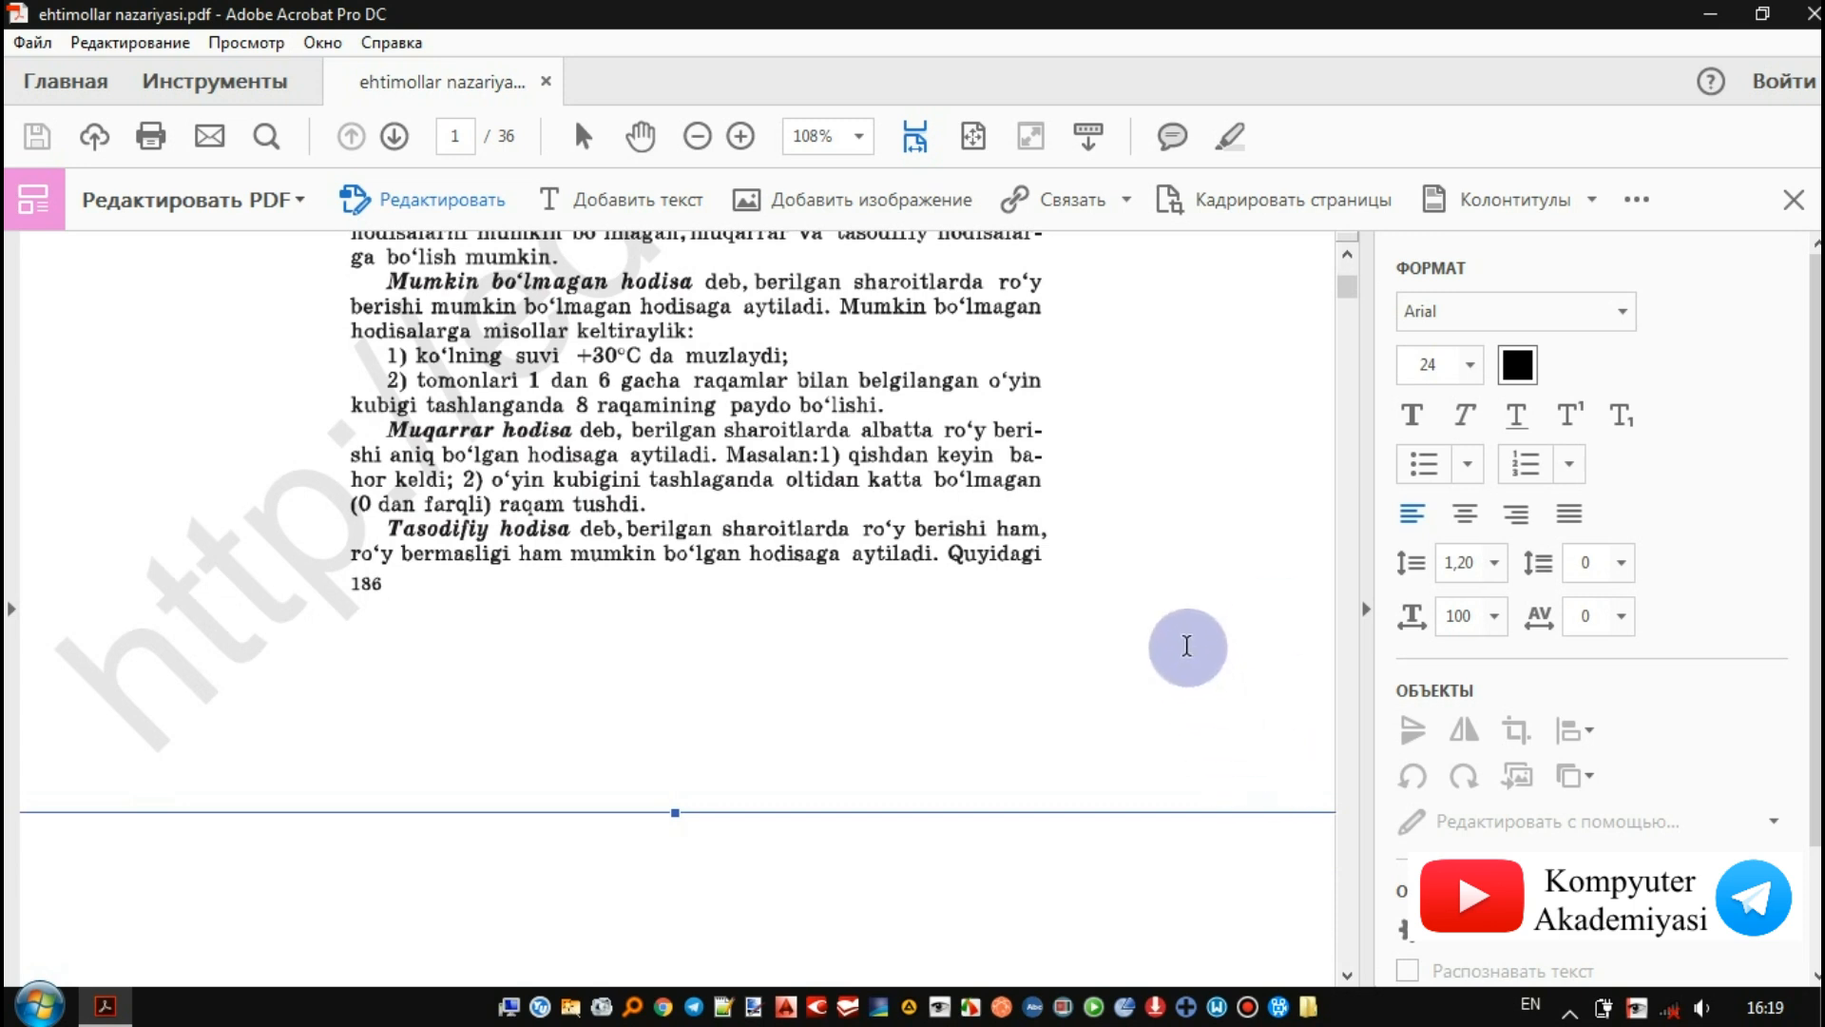
scroll(1186, 646, "down", 3)
scroll(1162, 646, "up", 2)
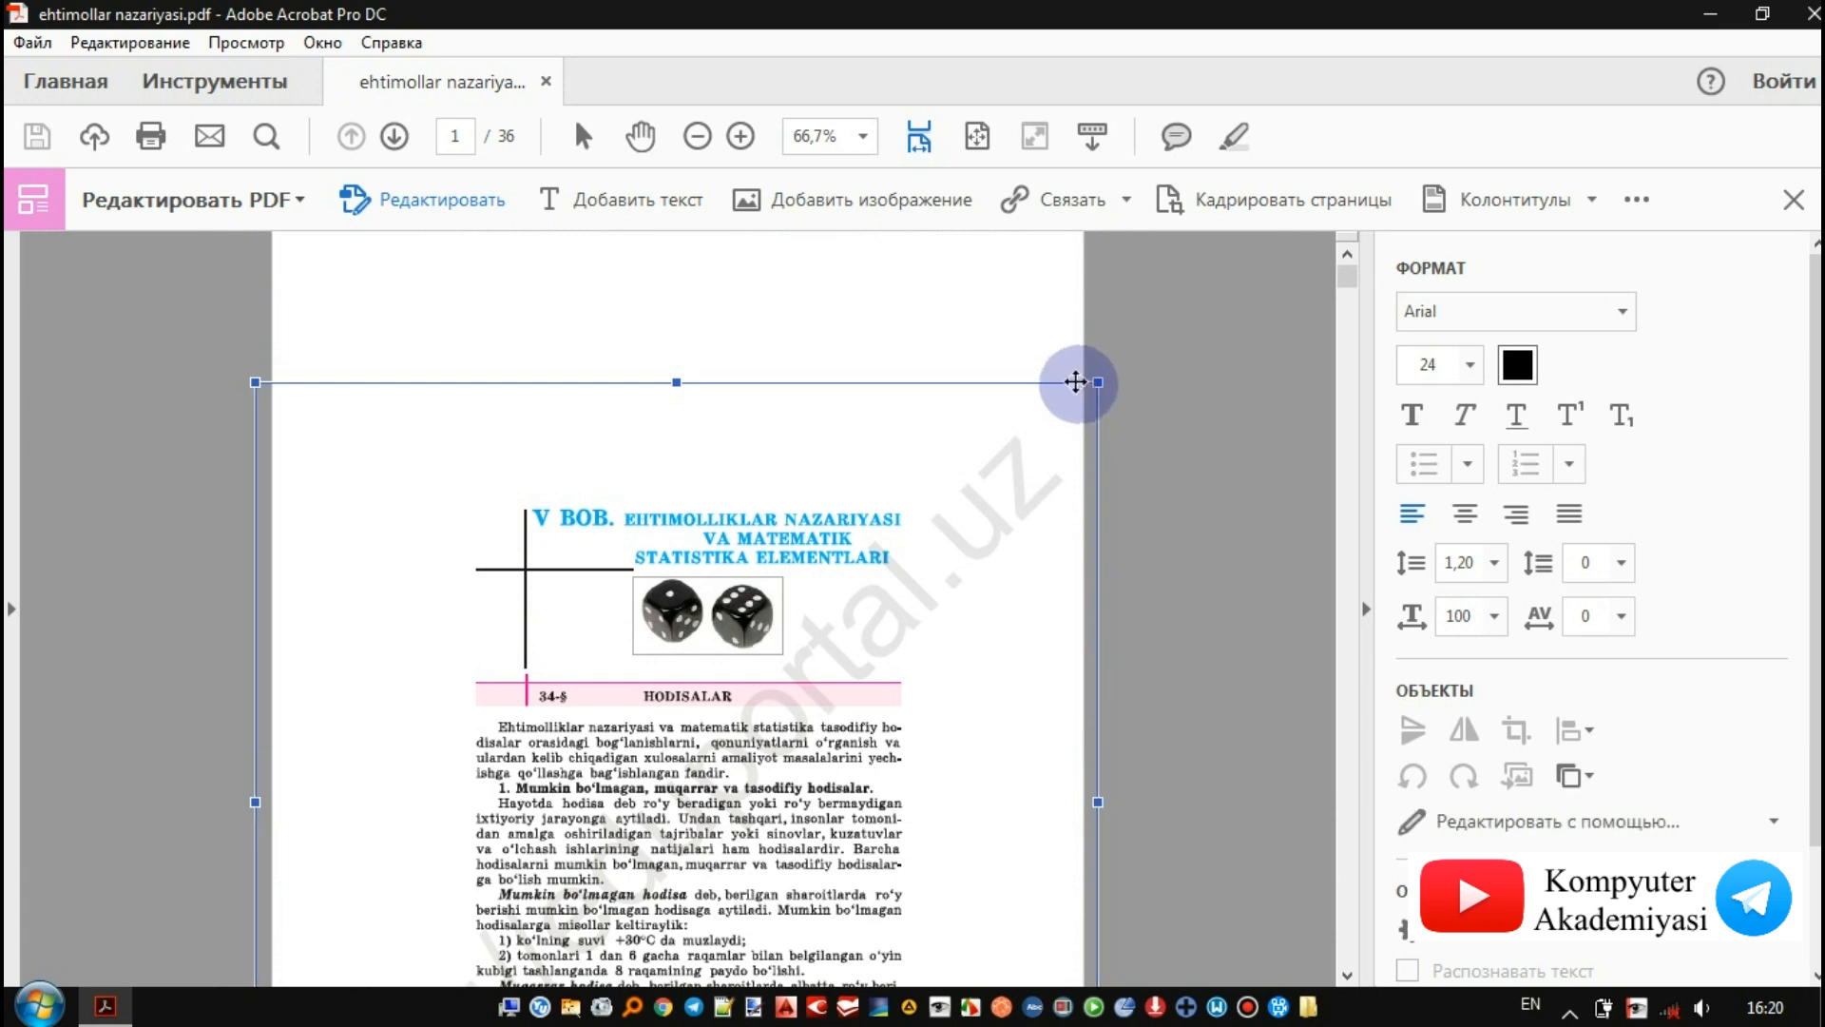
left_click(1075, 381)
- Remove the diagonal watermark from page 2 as well
scroll(1136, 476, "down", 5)
scroll(1138, 485, "down", 4)
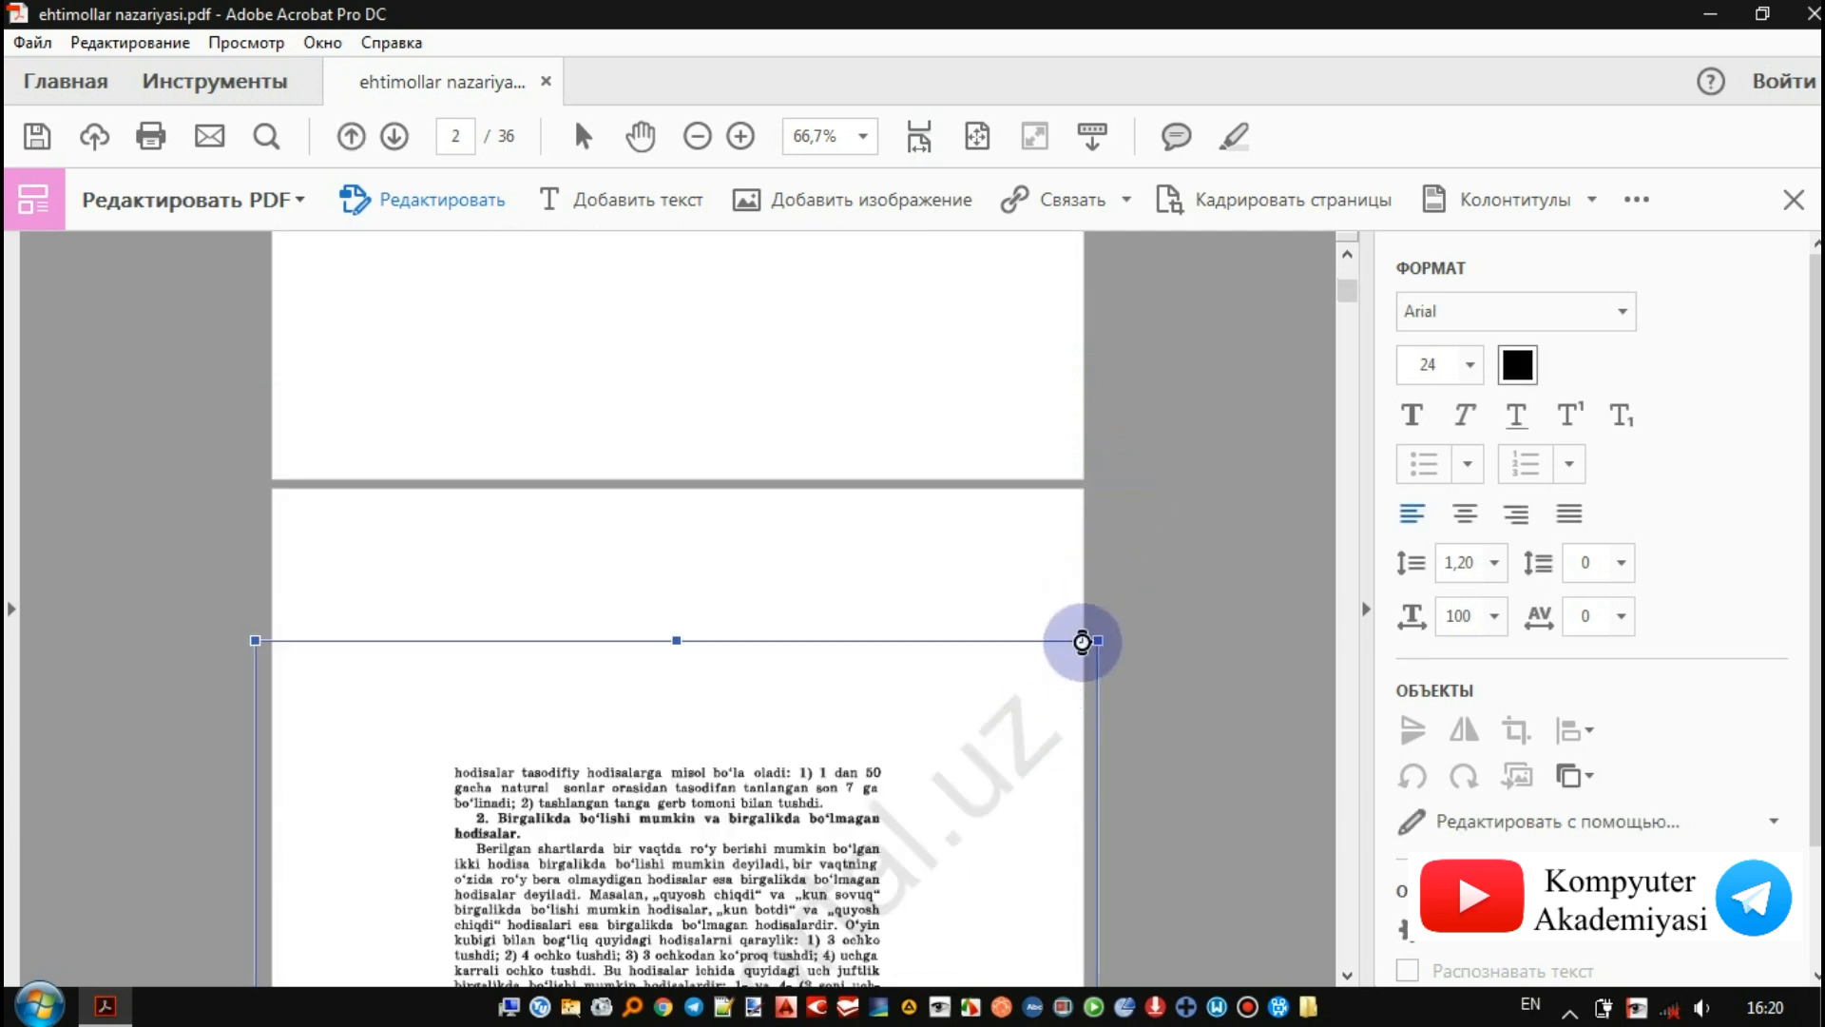
left_click(1085, 640)
scroll(1127, 609, "up", 6)
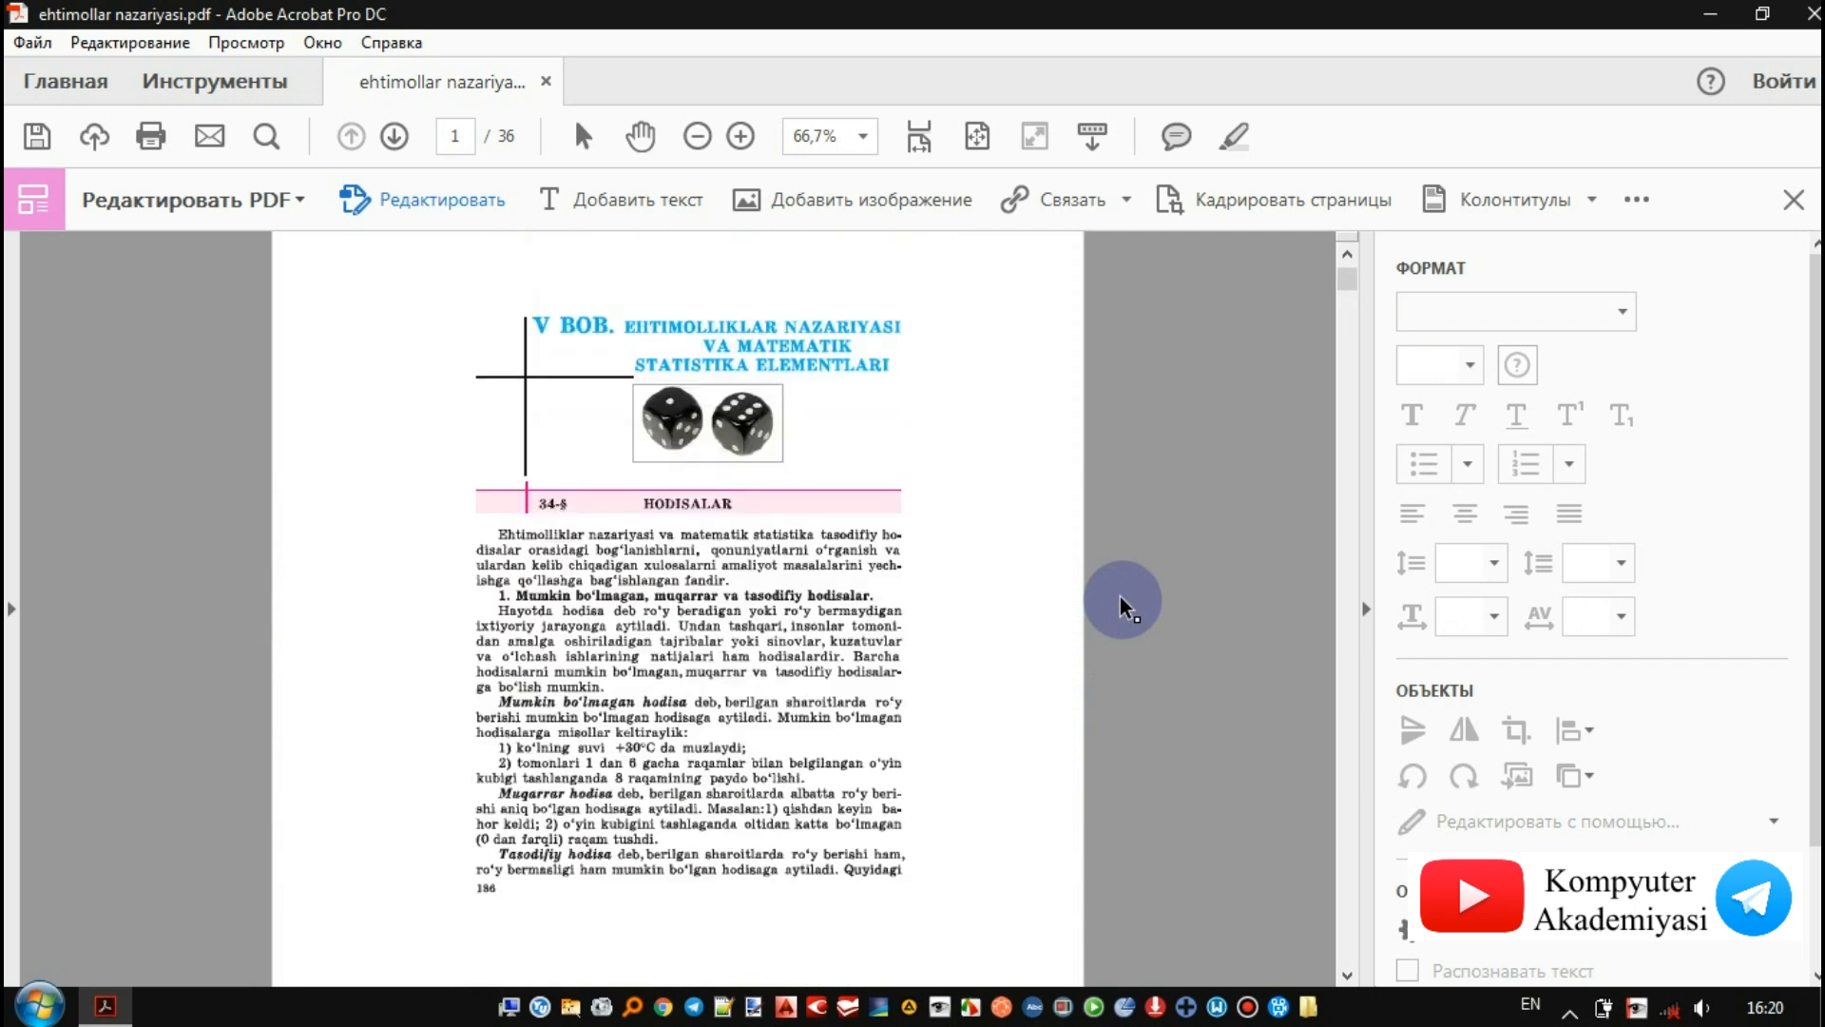
- Delete the printed page number 186 below the text on page 1
scroll(1125, 602, "down", 1)
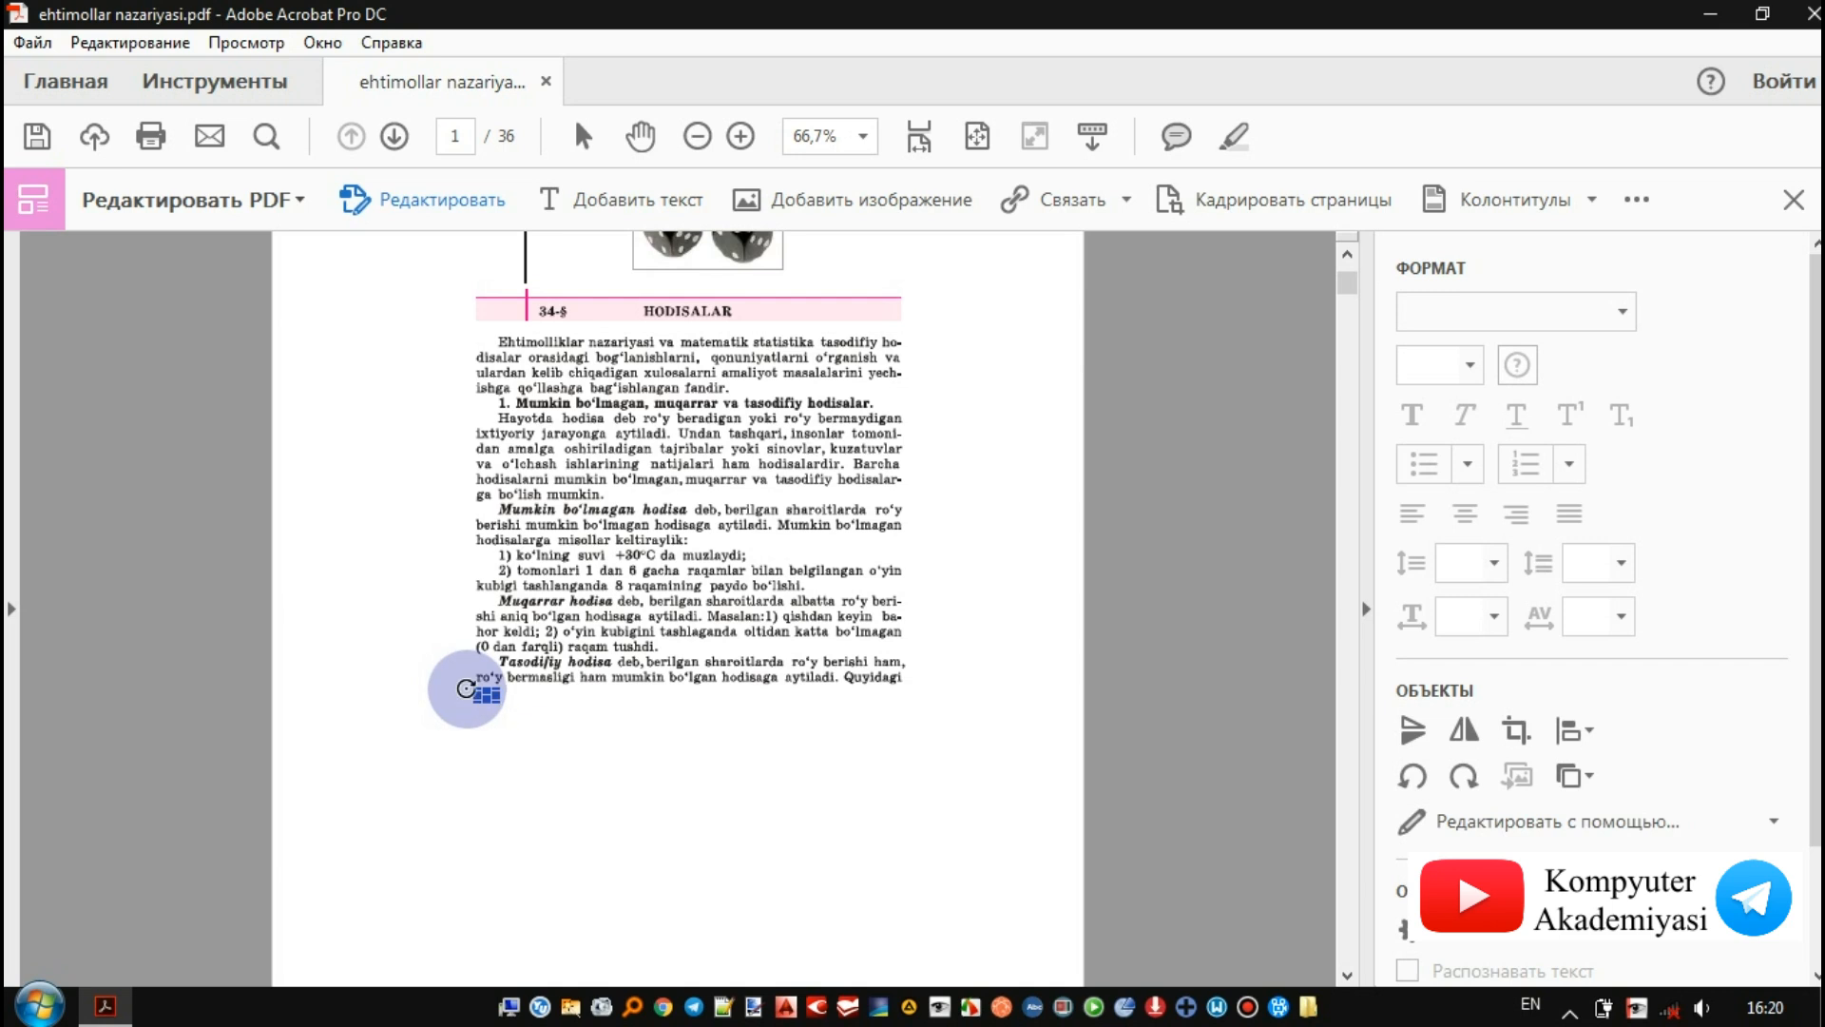
left_click_drag(469, 695, 537, 737)
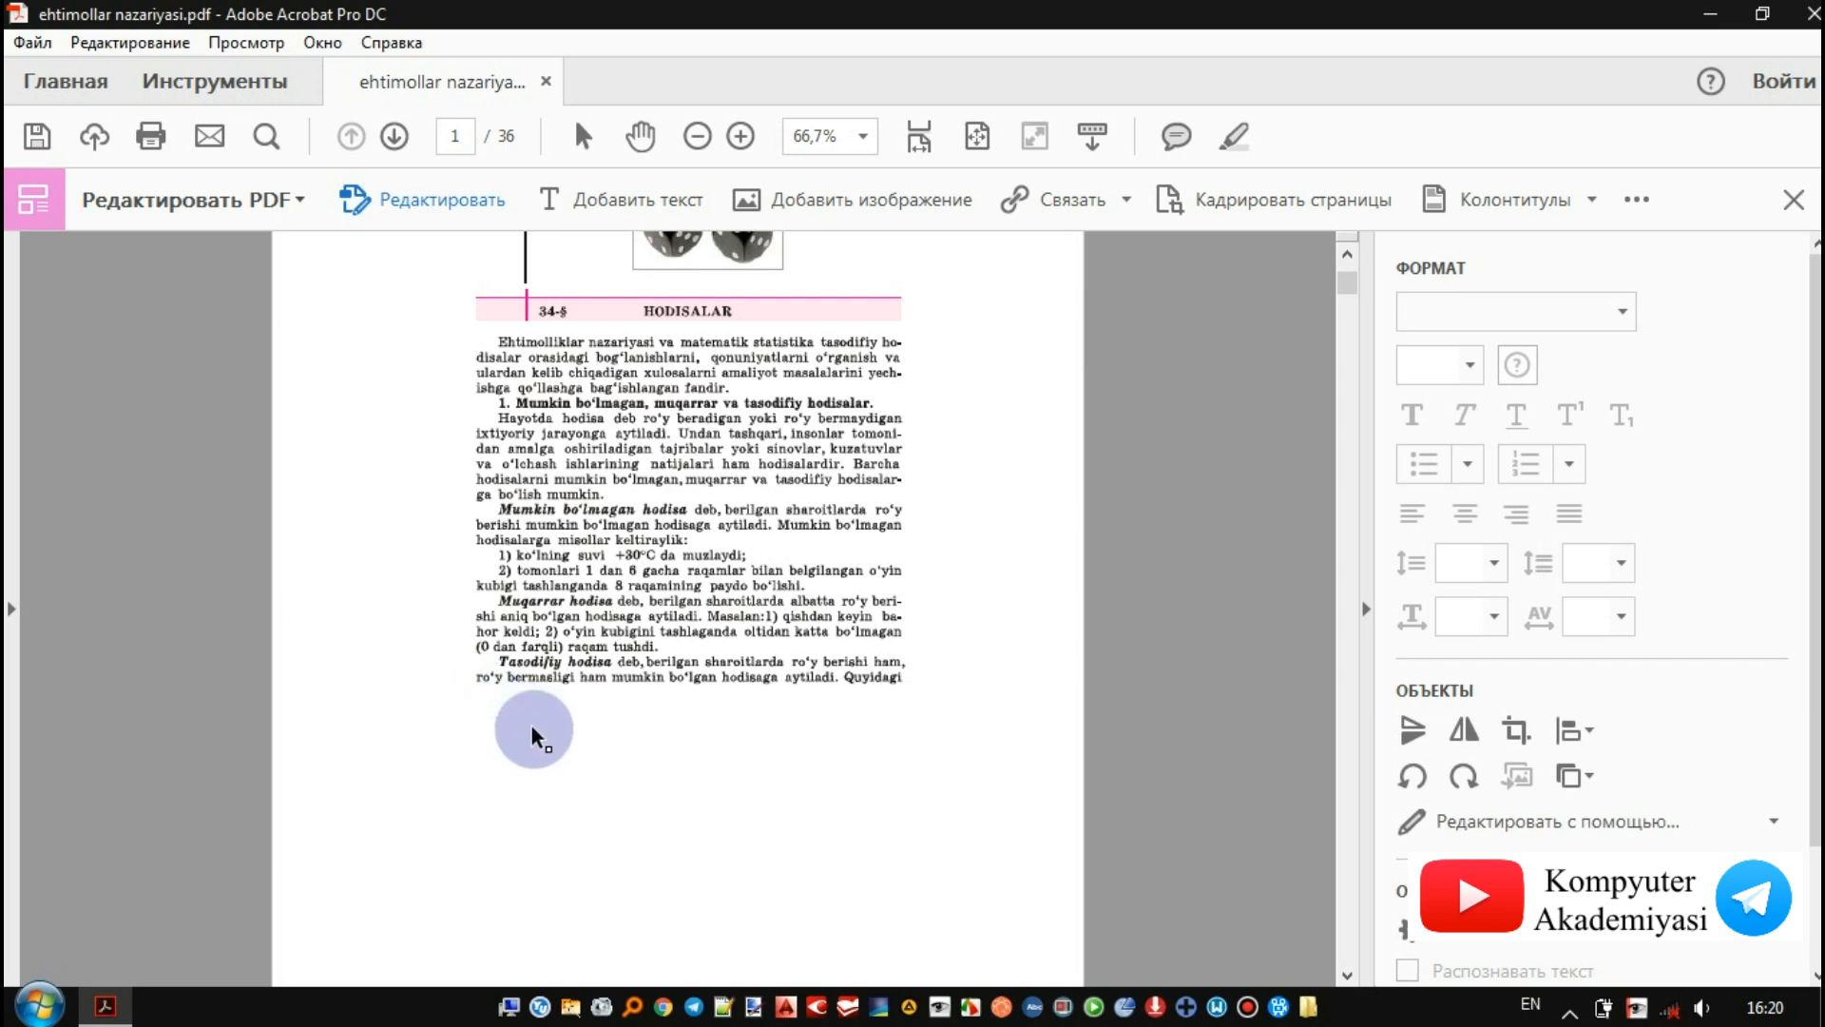
left_click(532, 729)
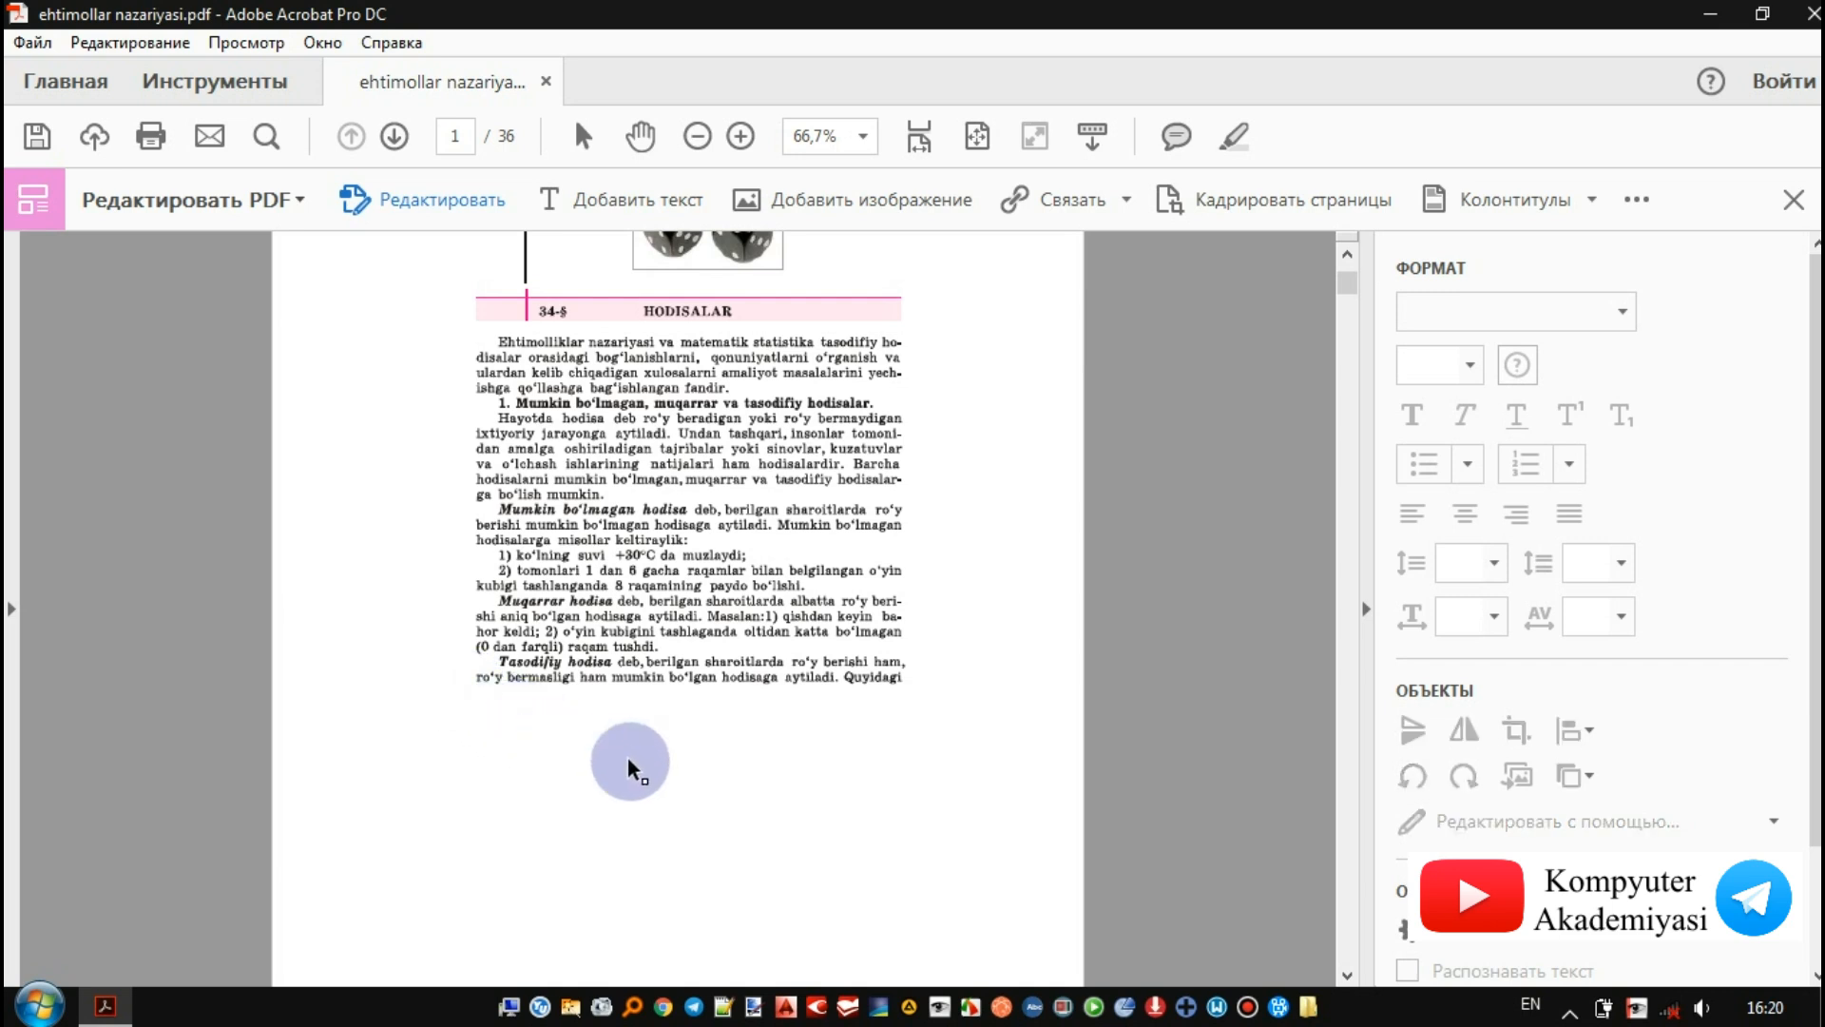
- Select all text and images on page 1 together and enlarge them toward the page's upper-left corner
scroll(856, 808, "up", 4)
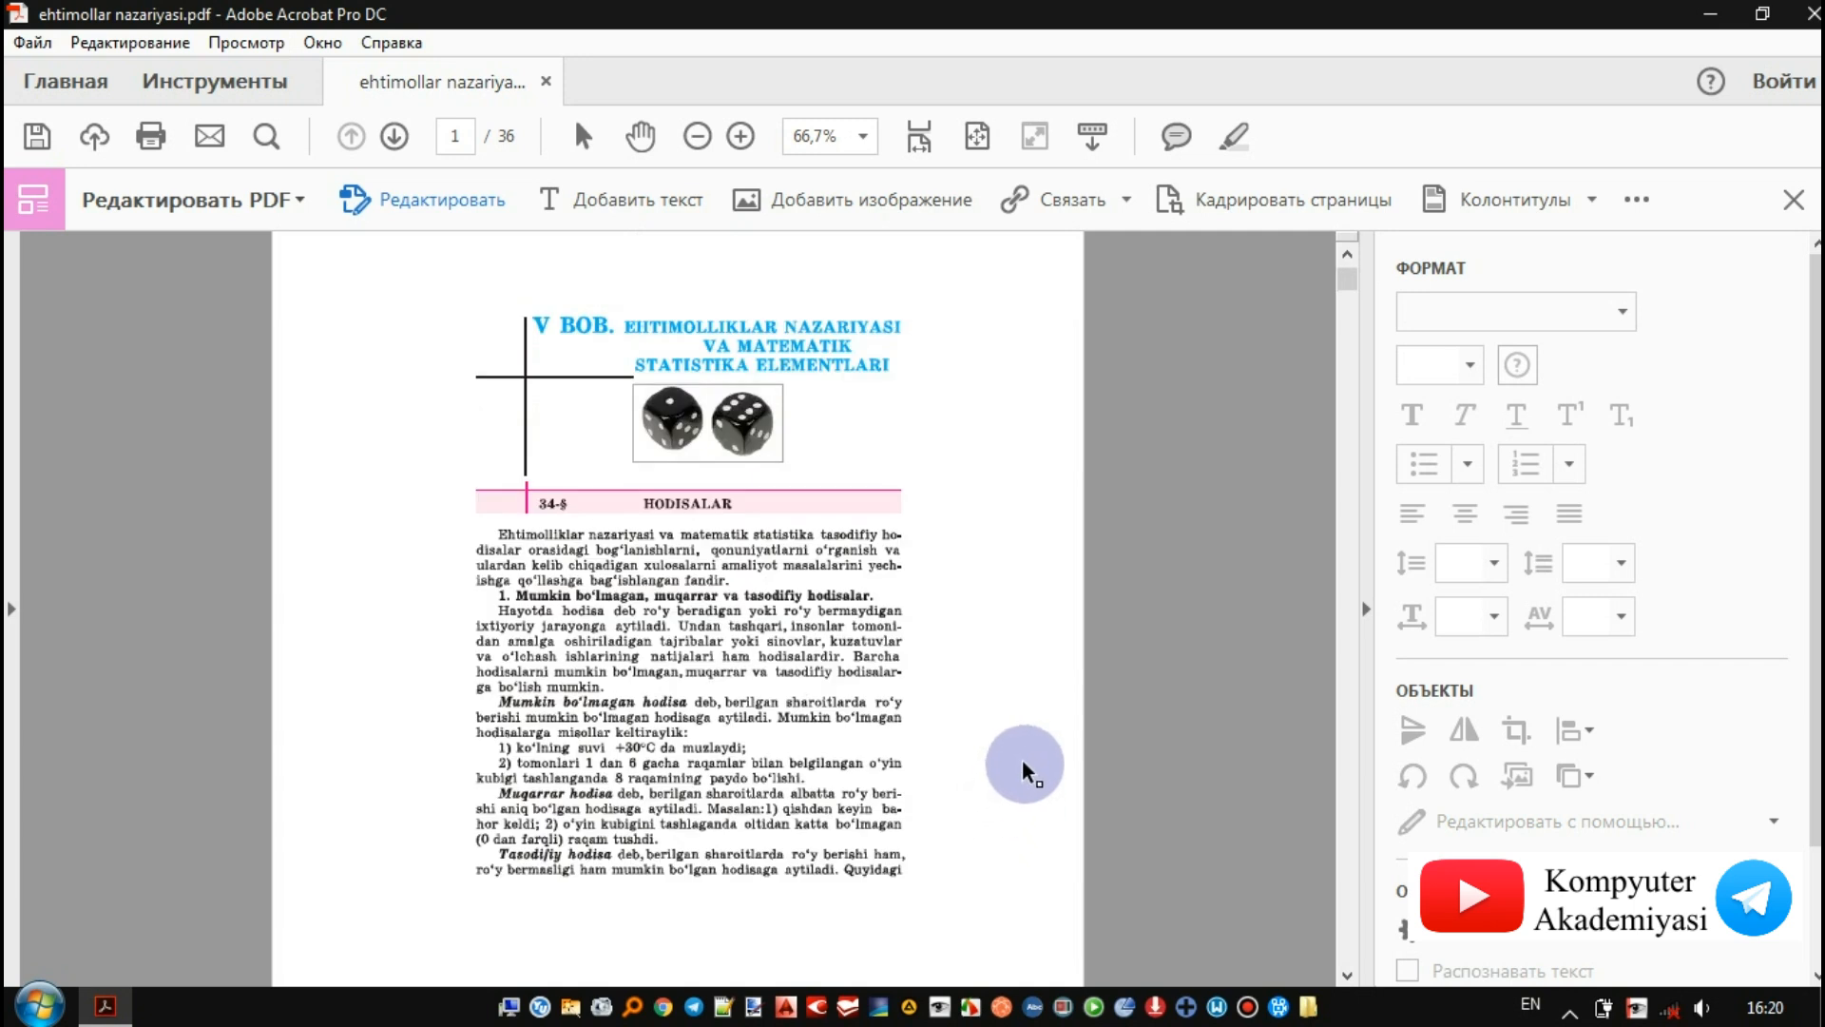
scroll(1079, 737, "up", 4)
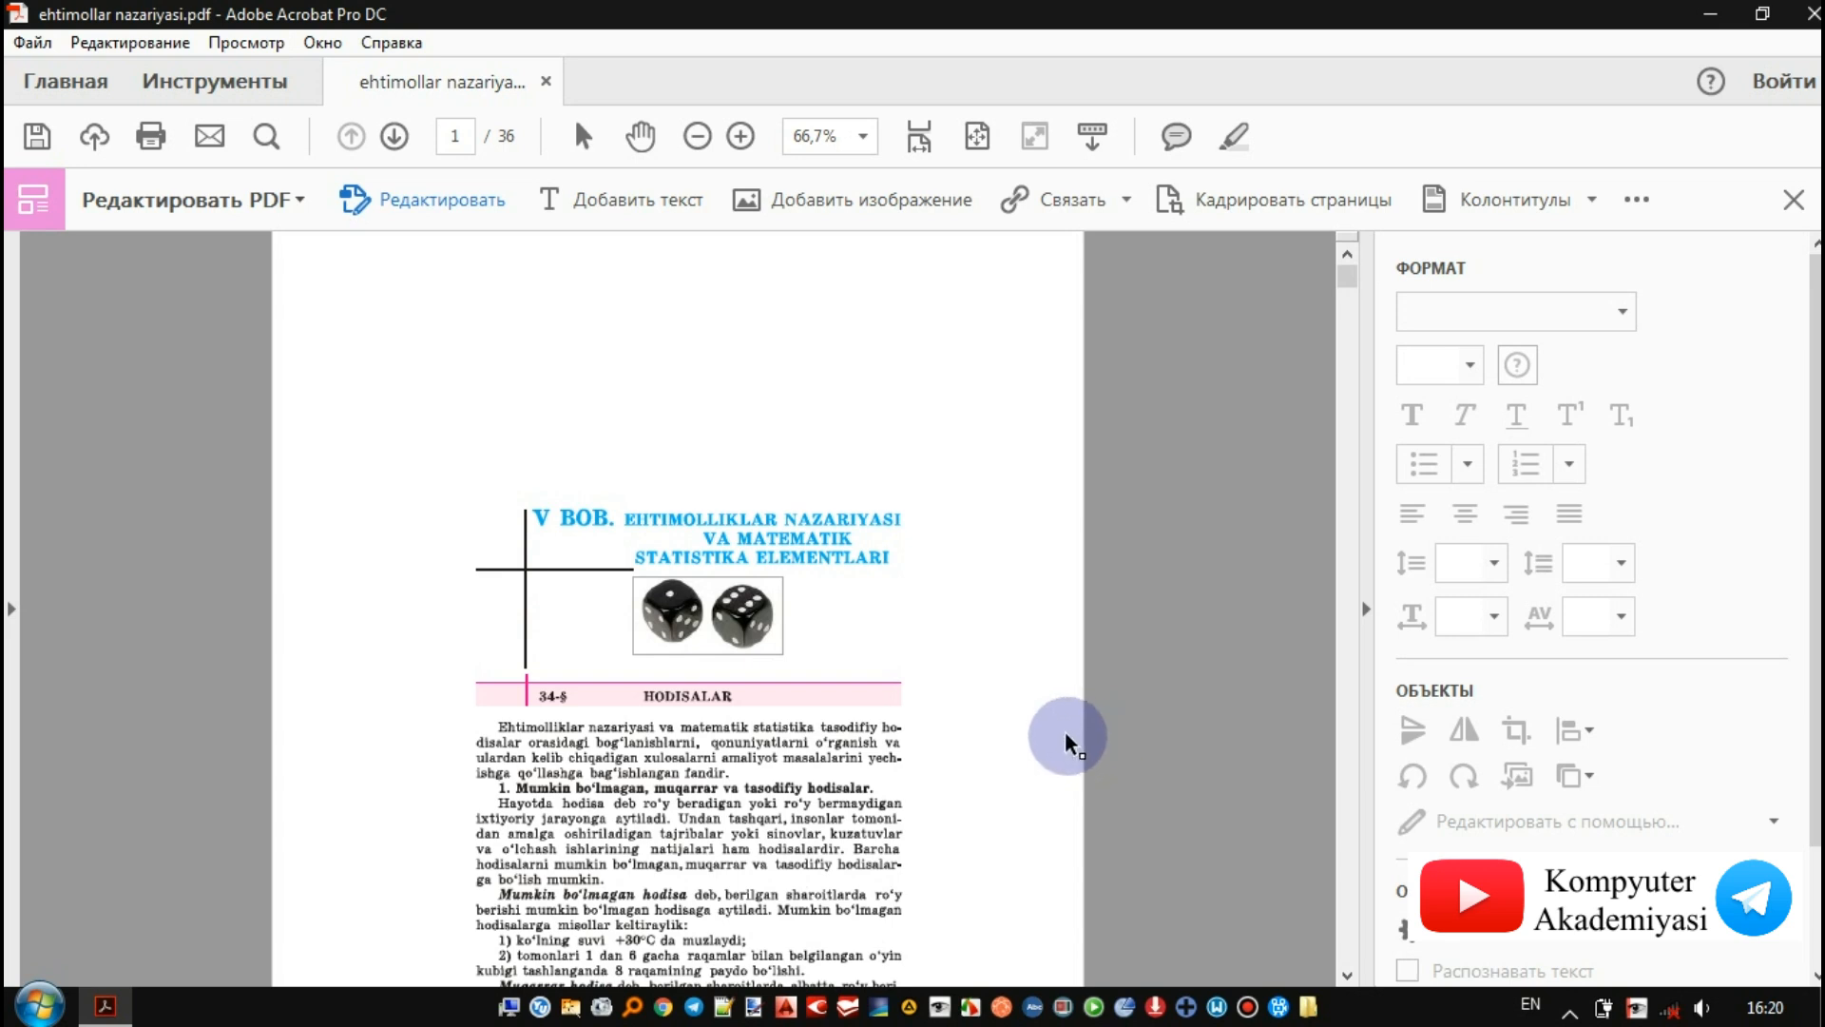
scroll(1066, 737, "down", 1)
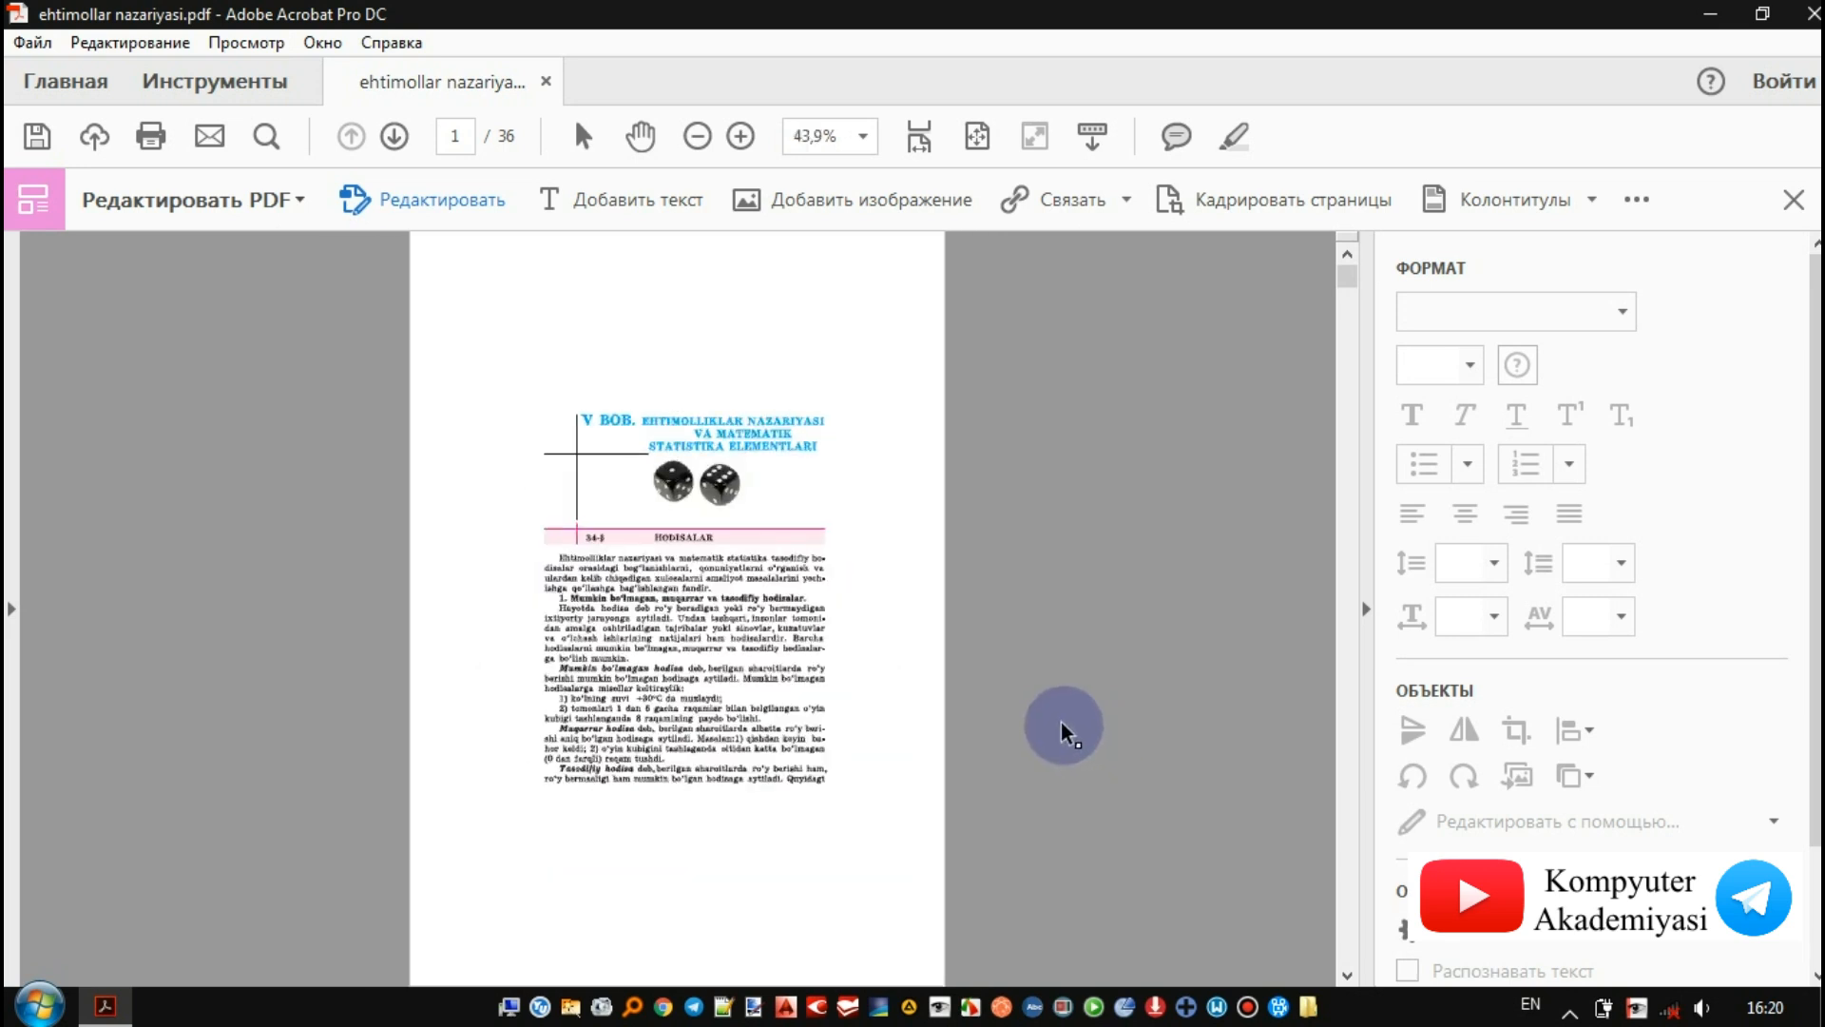
left_click_drag(900, 829, 510, 340)
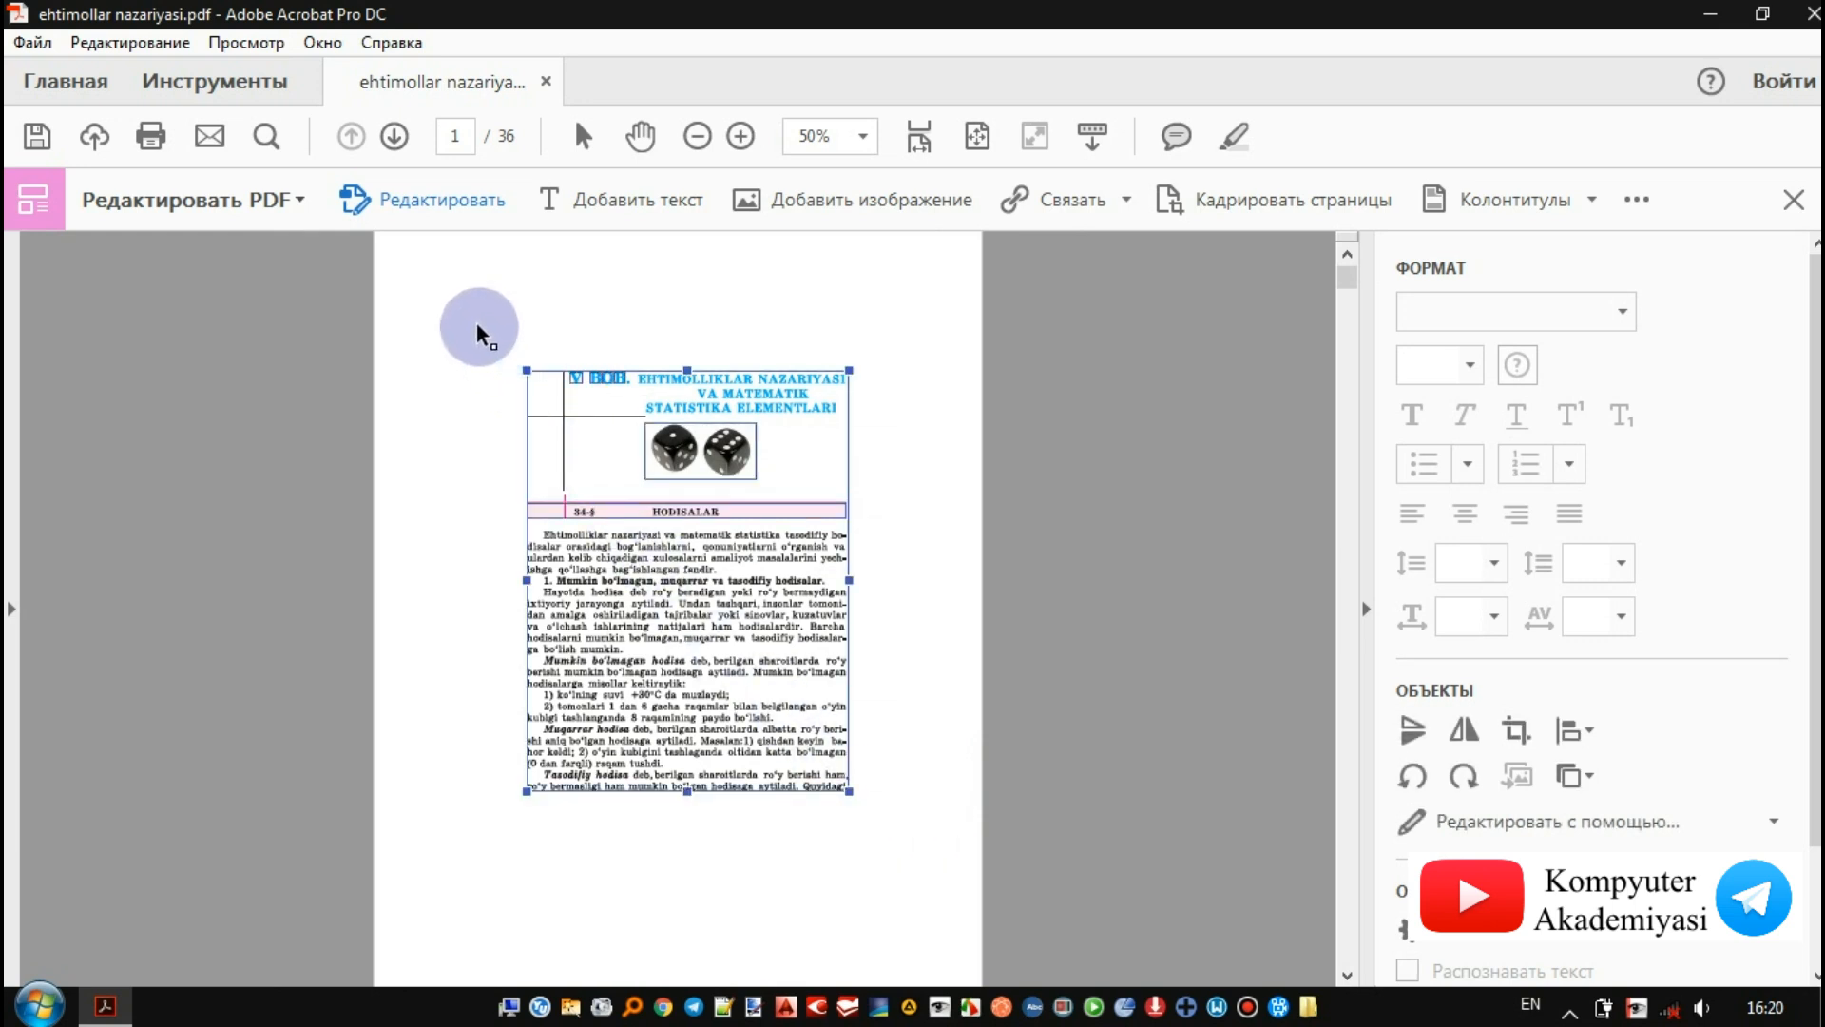
scroll(478, 328, "up", 1)
left_click_drag(528, 444, 427, 257)
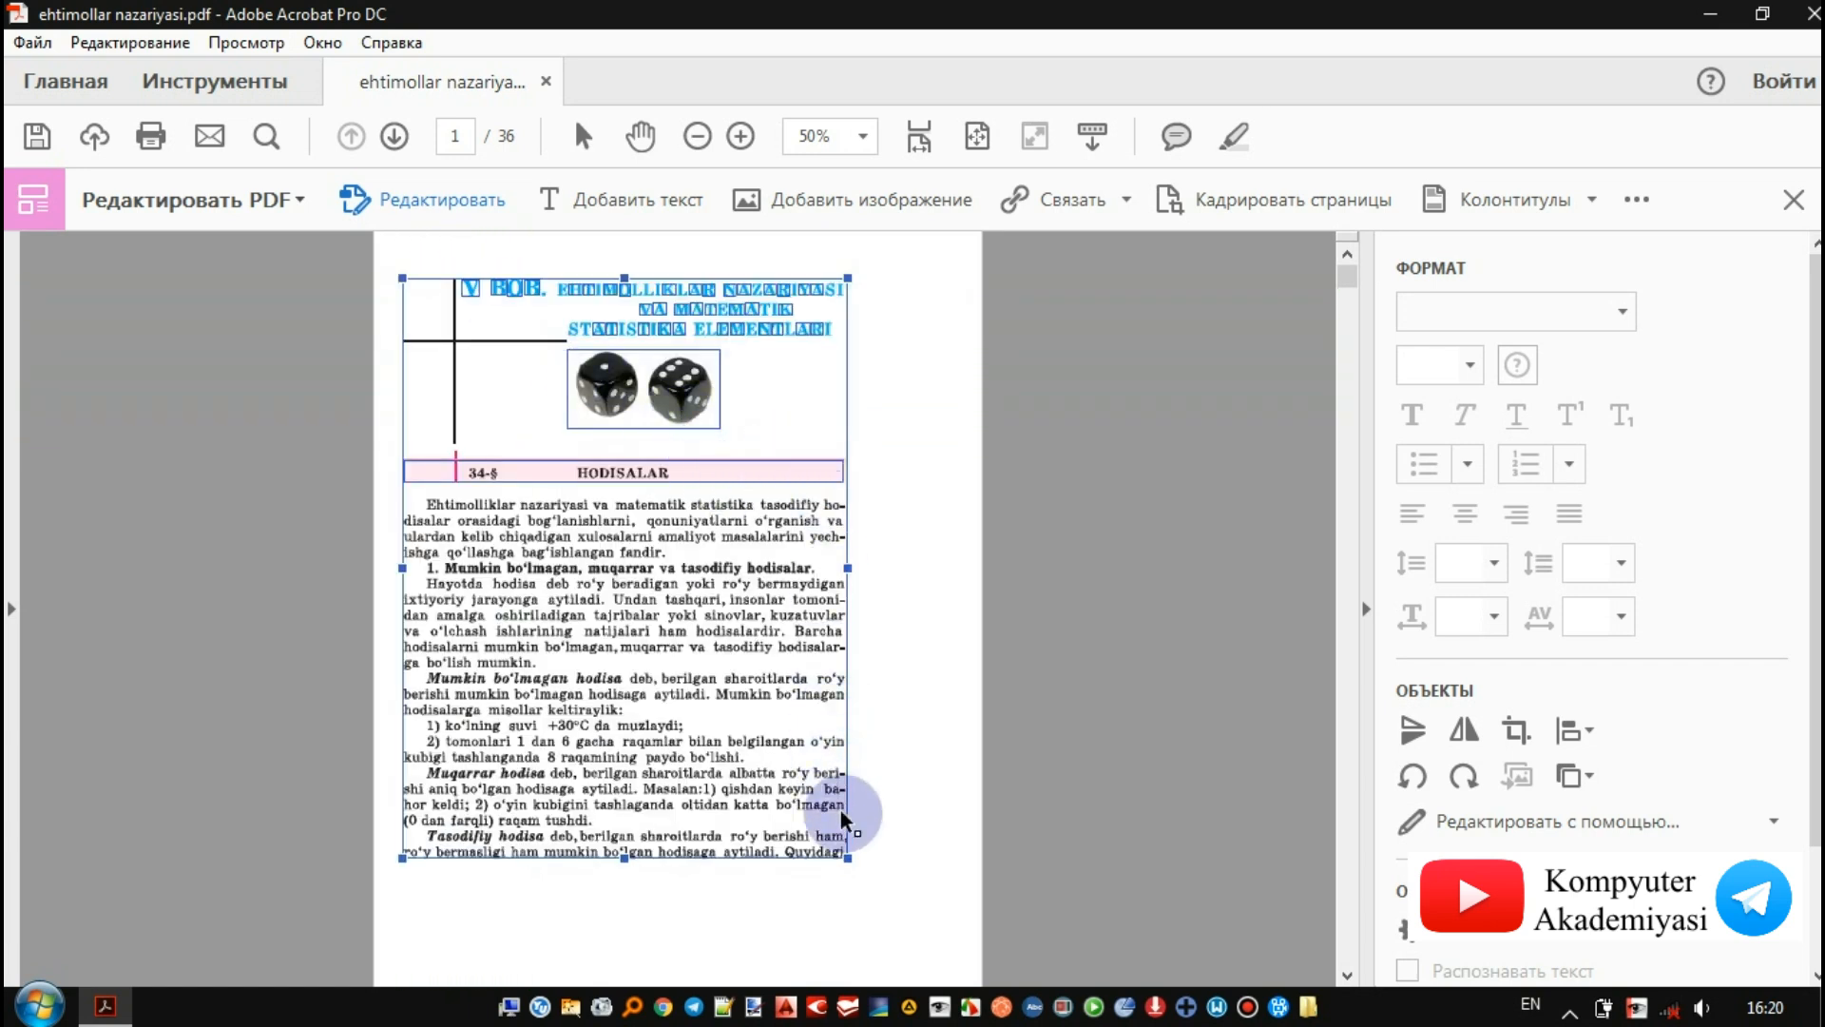
- Stretch the selected page 1 content toward the lower-right and upper-right page corners so it fills the page, and deselect it
scroll(842, 816, "down", 2)
left_click_drag(846, 666, 911, 813)
scroll(937, 591, "up", 2)
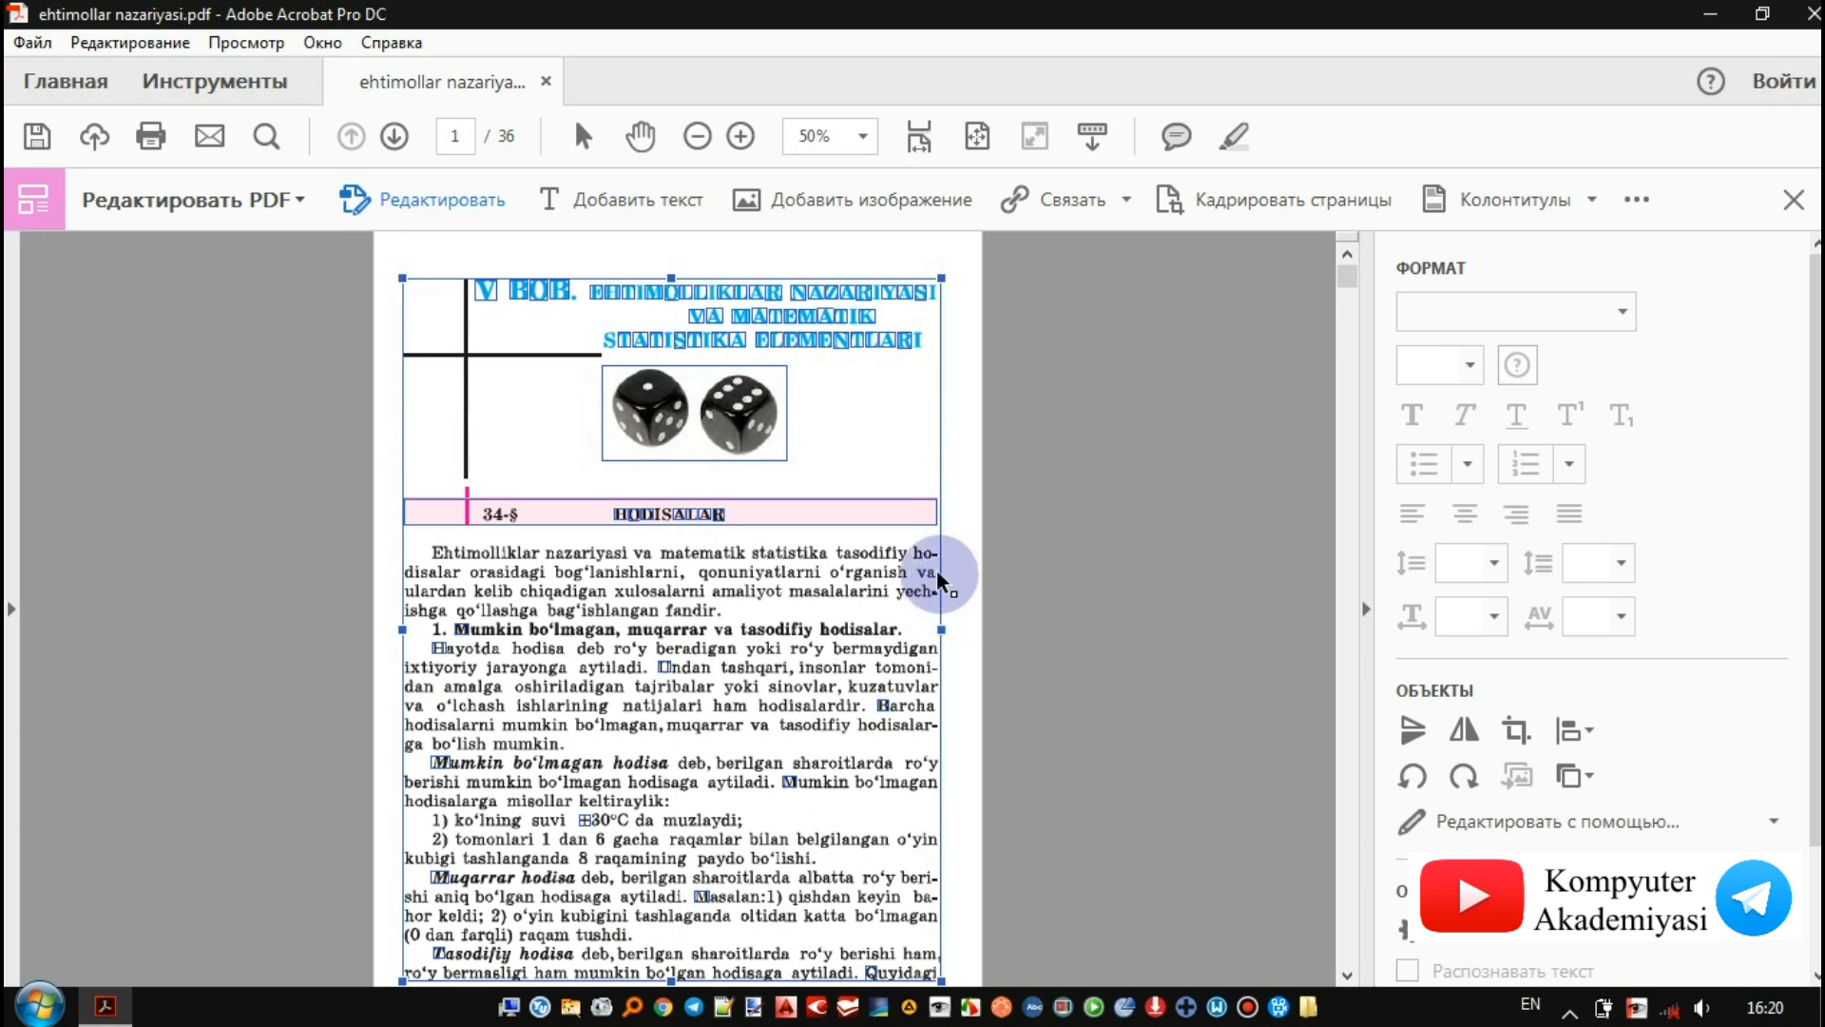
left_click_drag(940, 283, 960, 258)
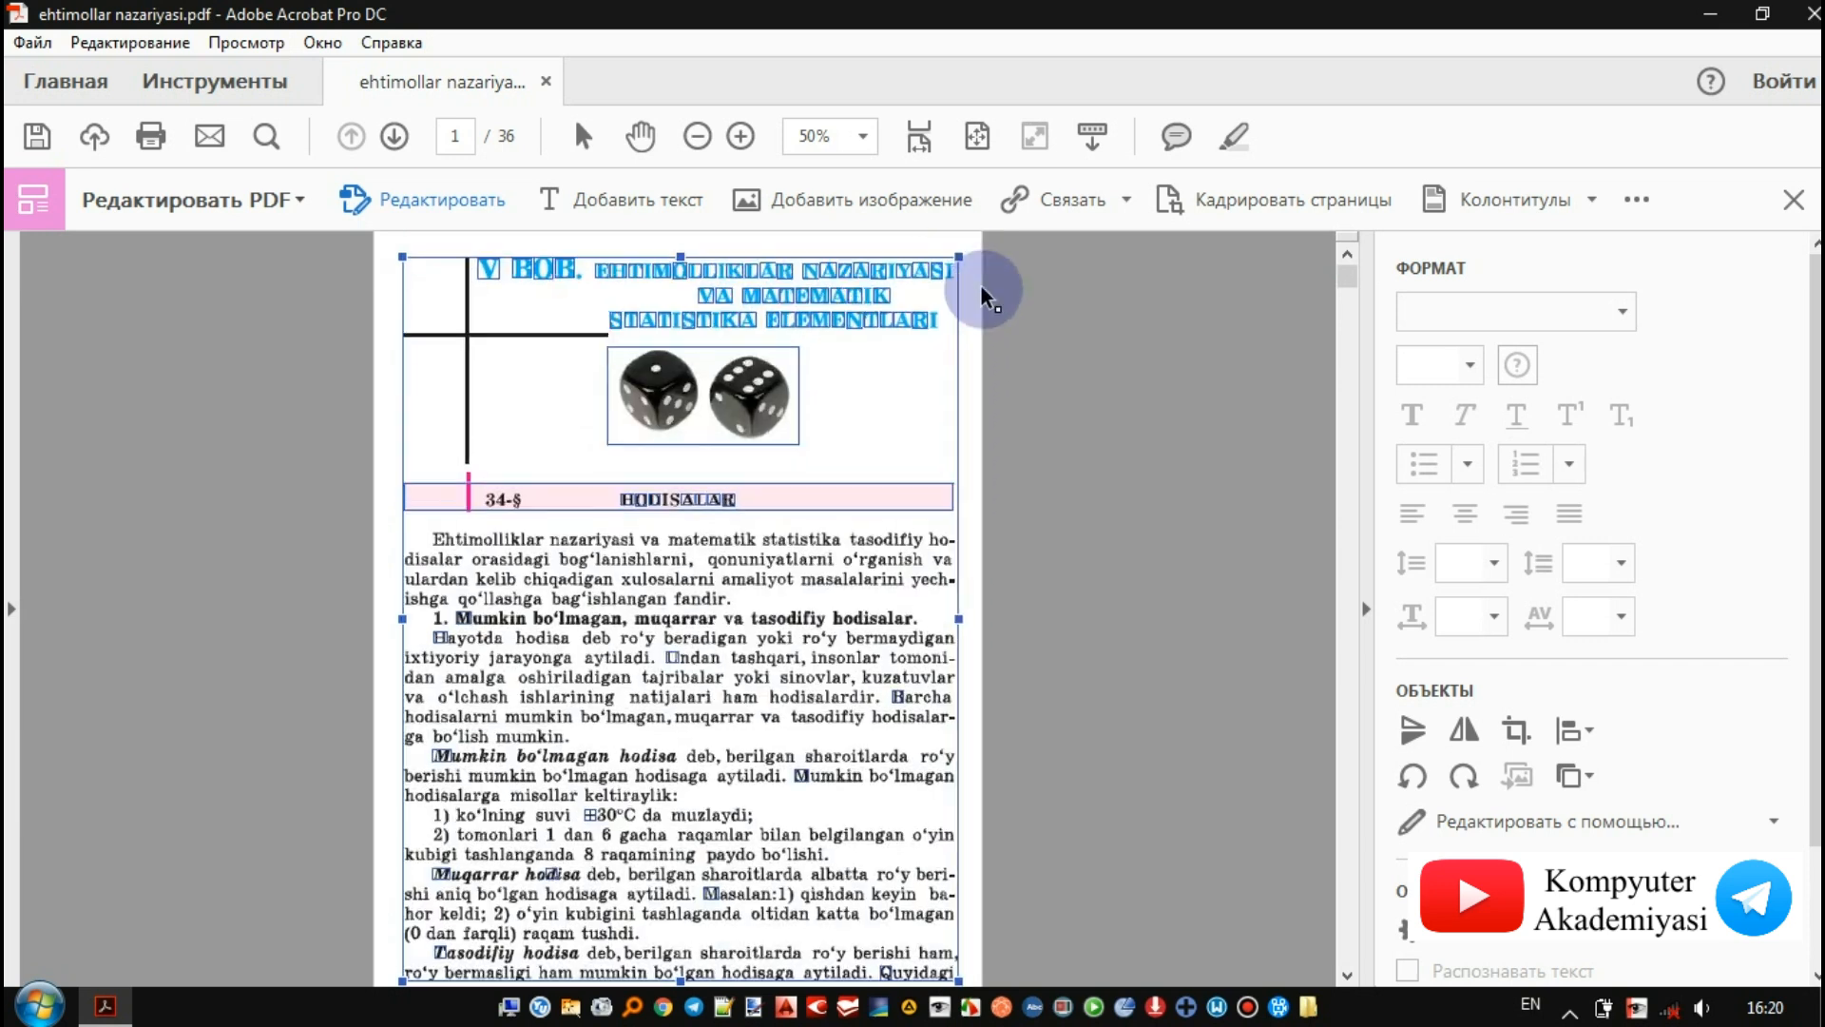
scroll(1045, 476, "down", 3)
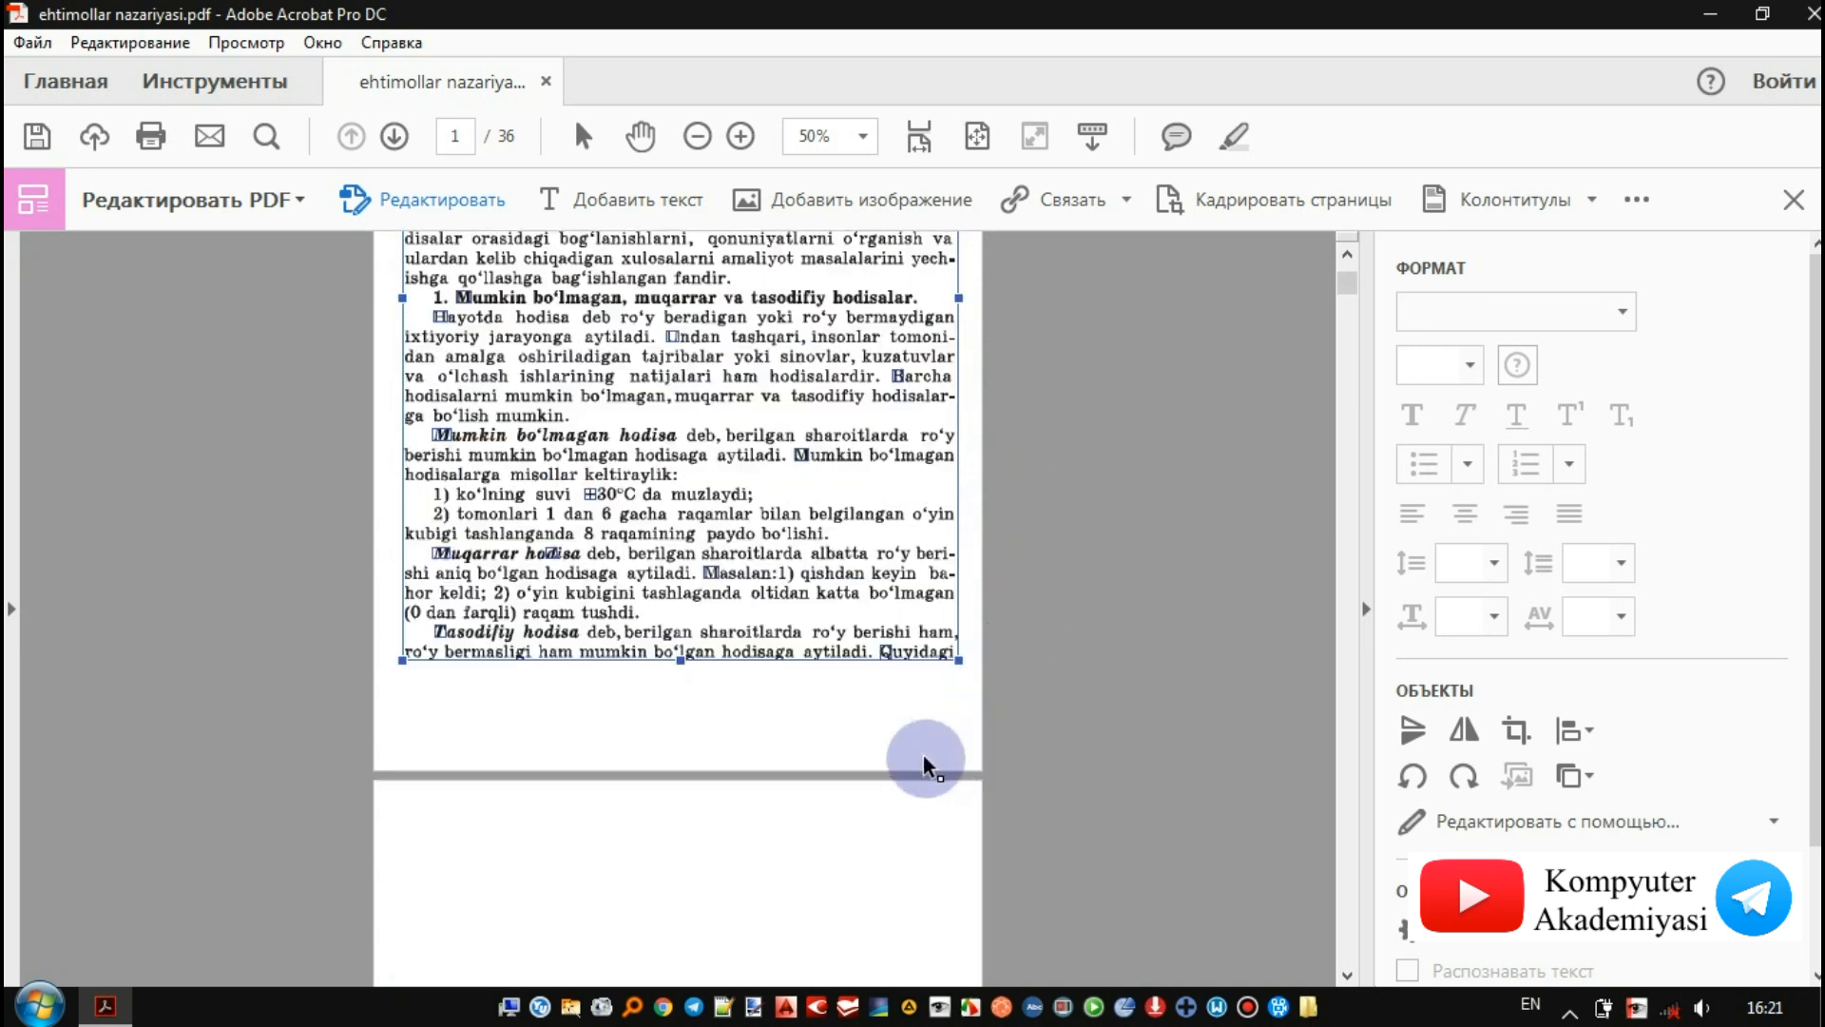
left_click(927, 765)
scroll(980, 694, "up", 3)
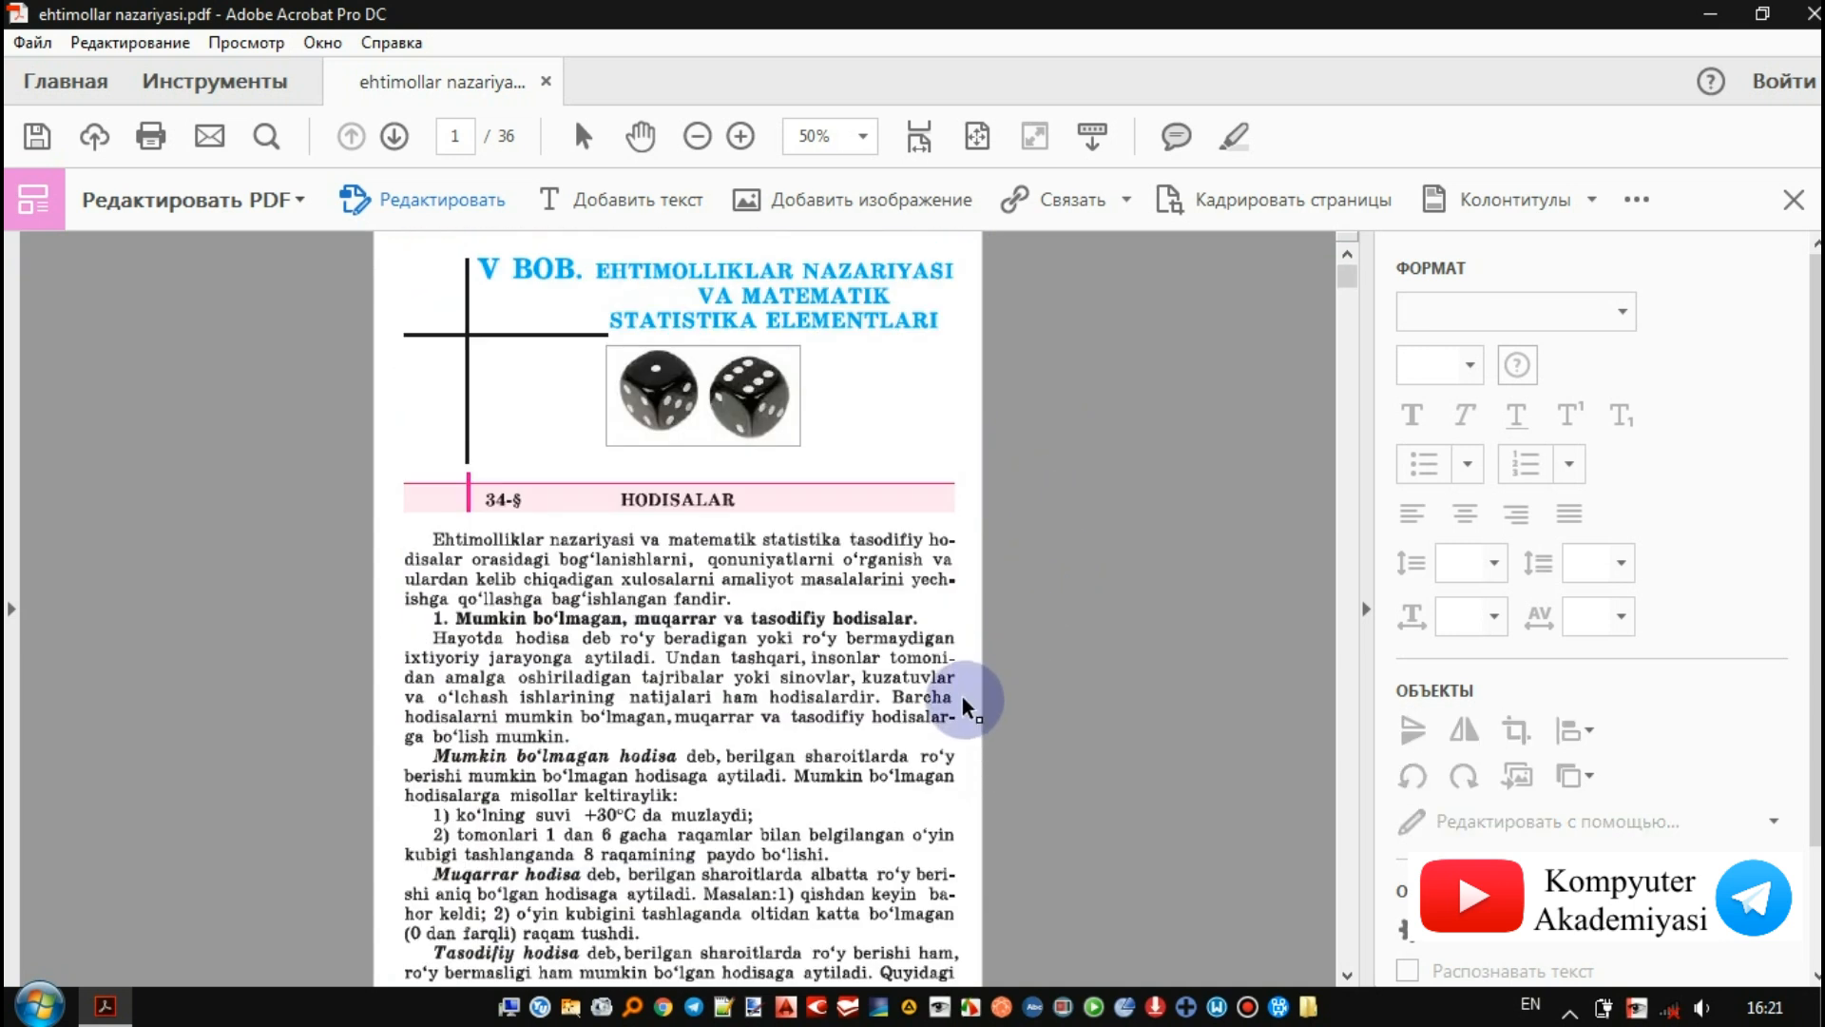
- Delete the printed page number 187 below the text on page 2
scroll(1052, 709, "down", 5)
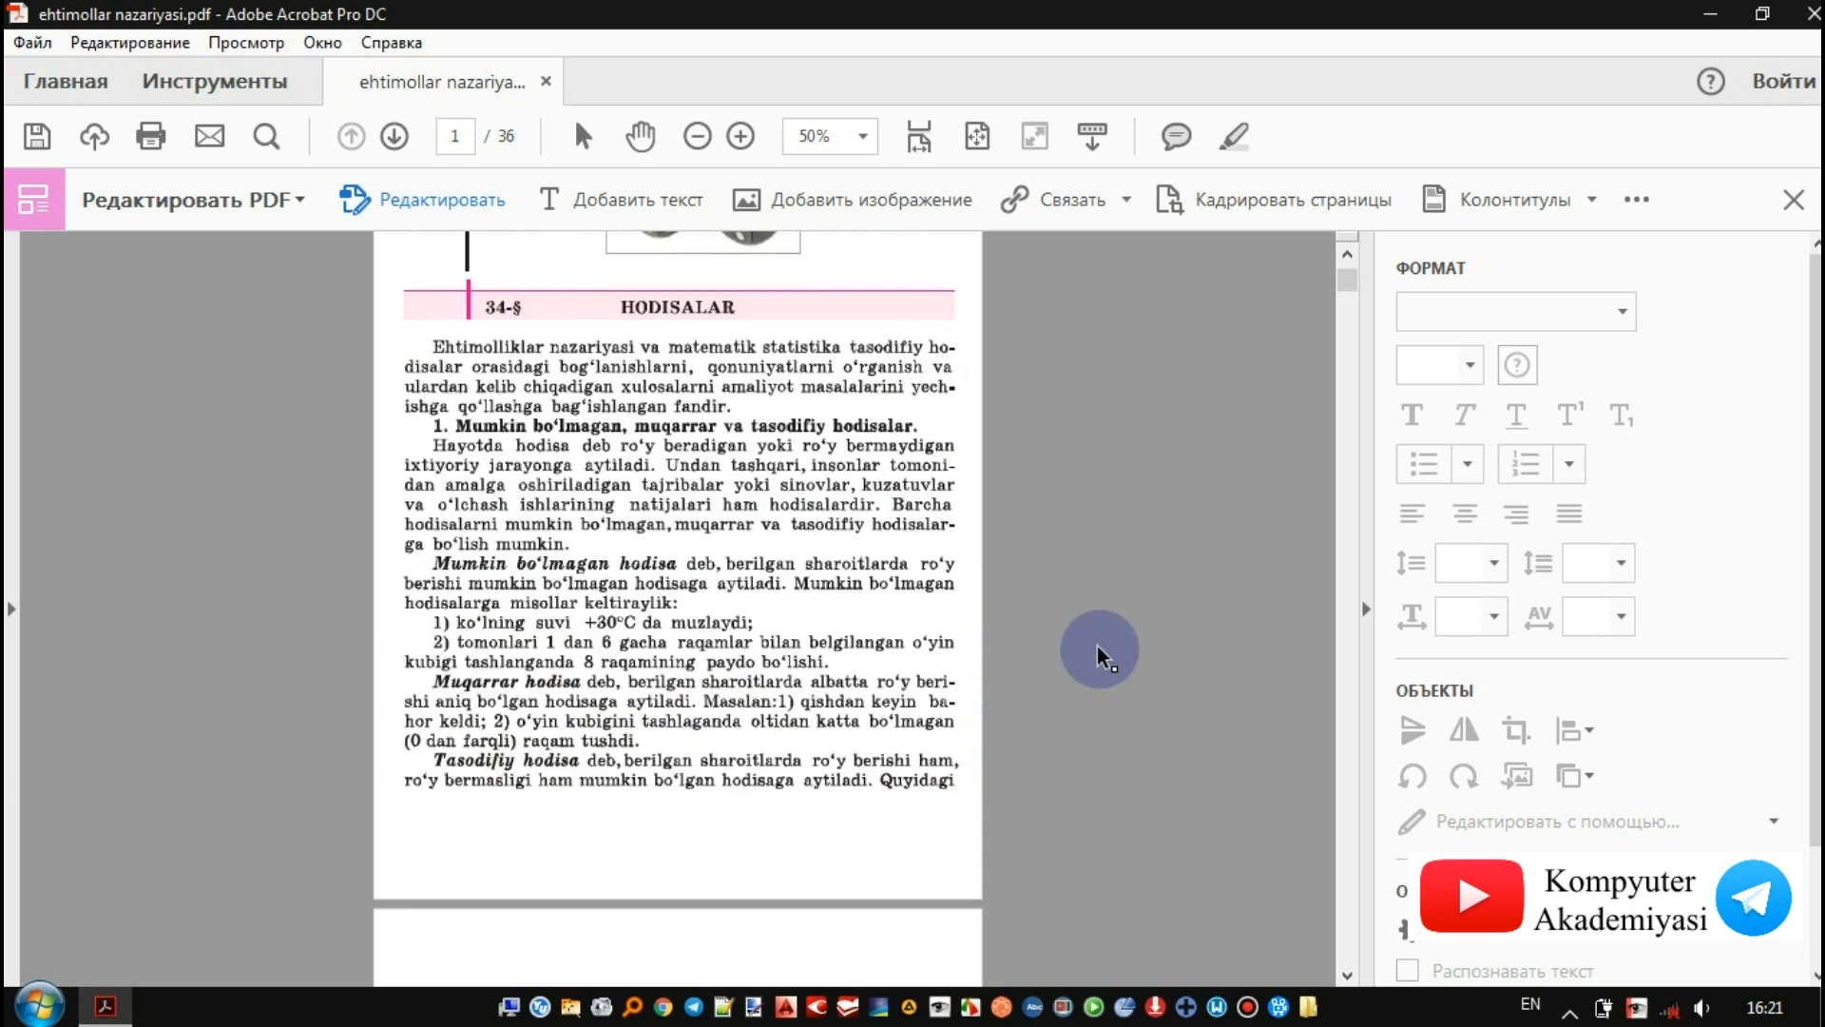
scroll(1116, 601, "down", 5)
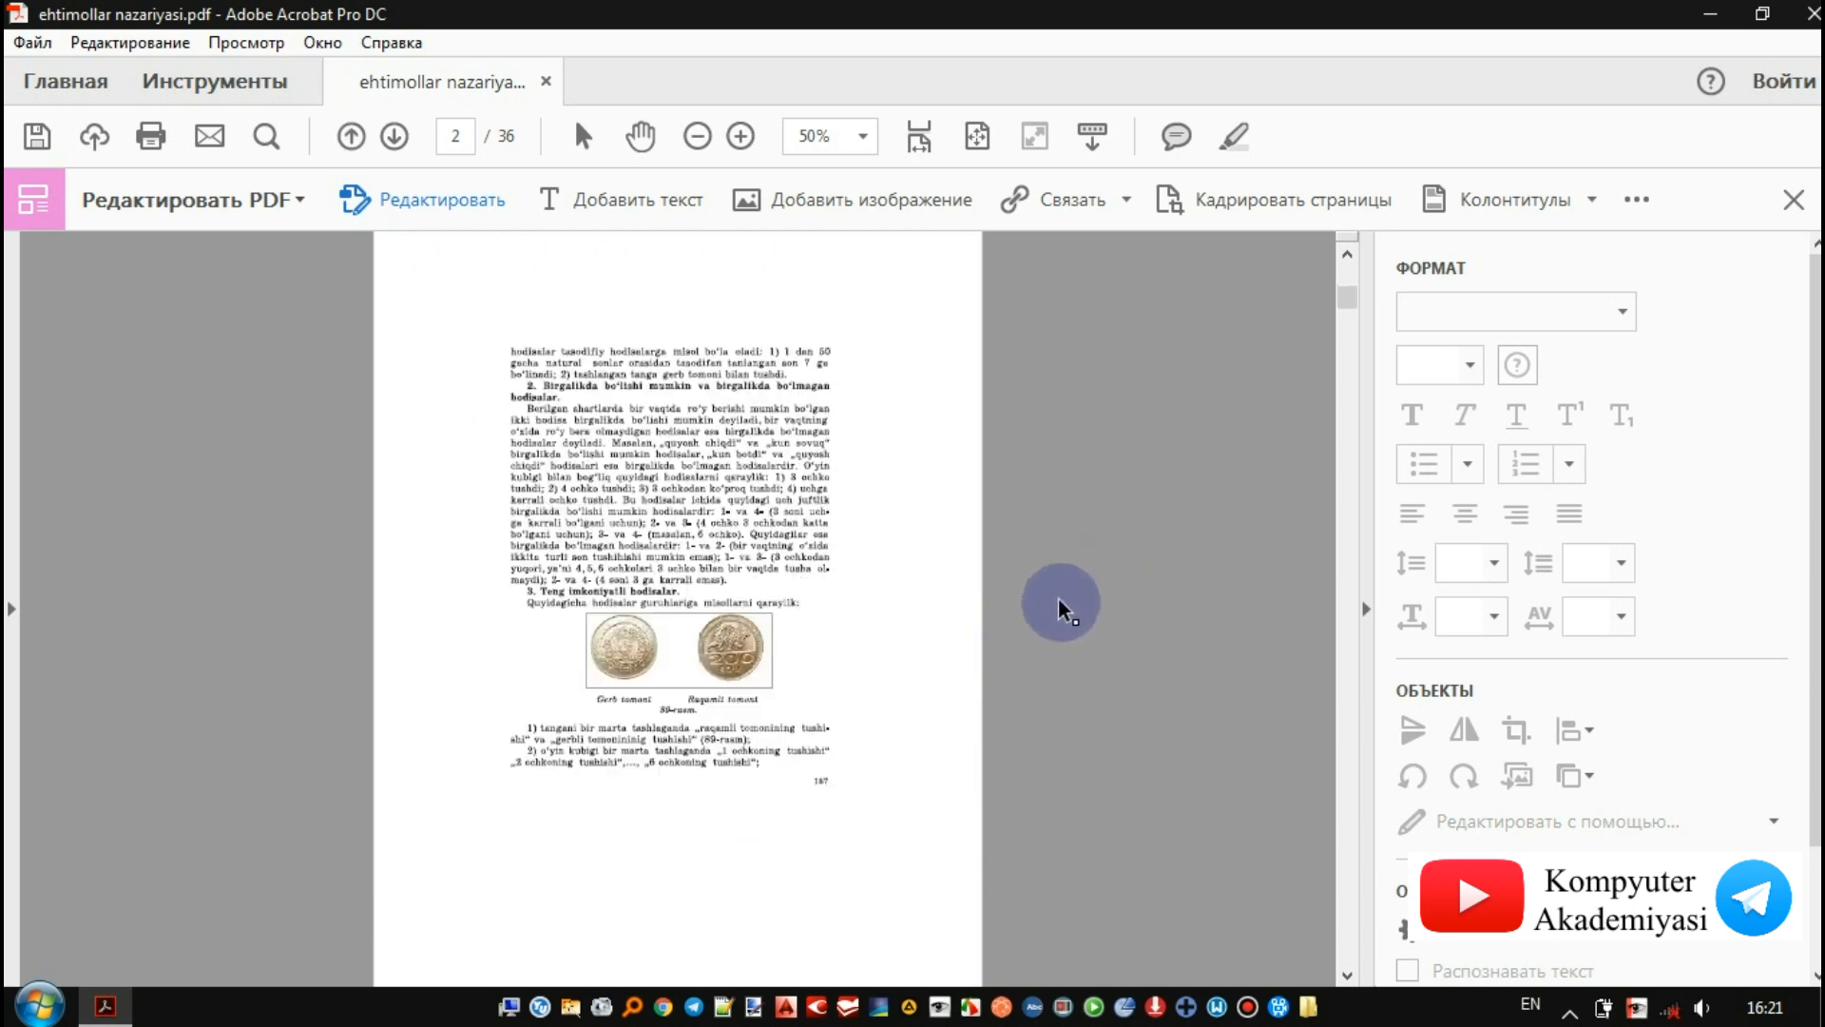
left_click_drag(799, 652, 847, 760)
key("Delete")
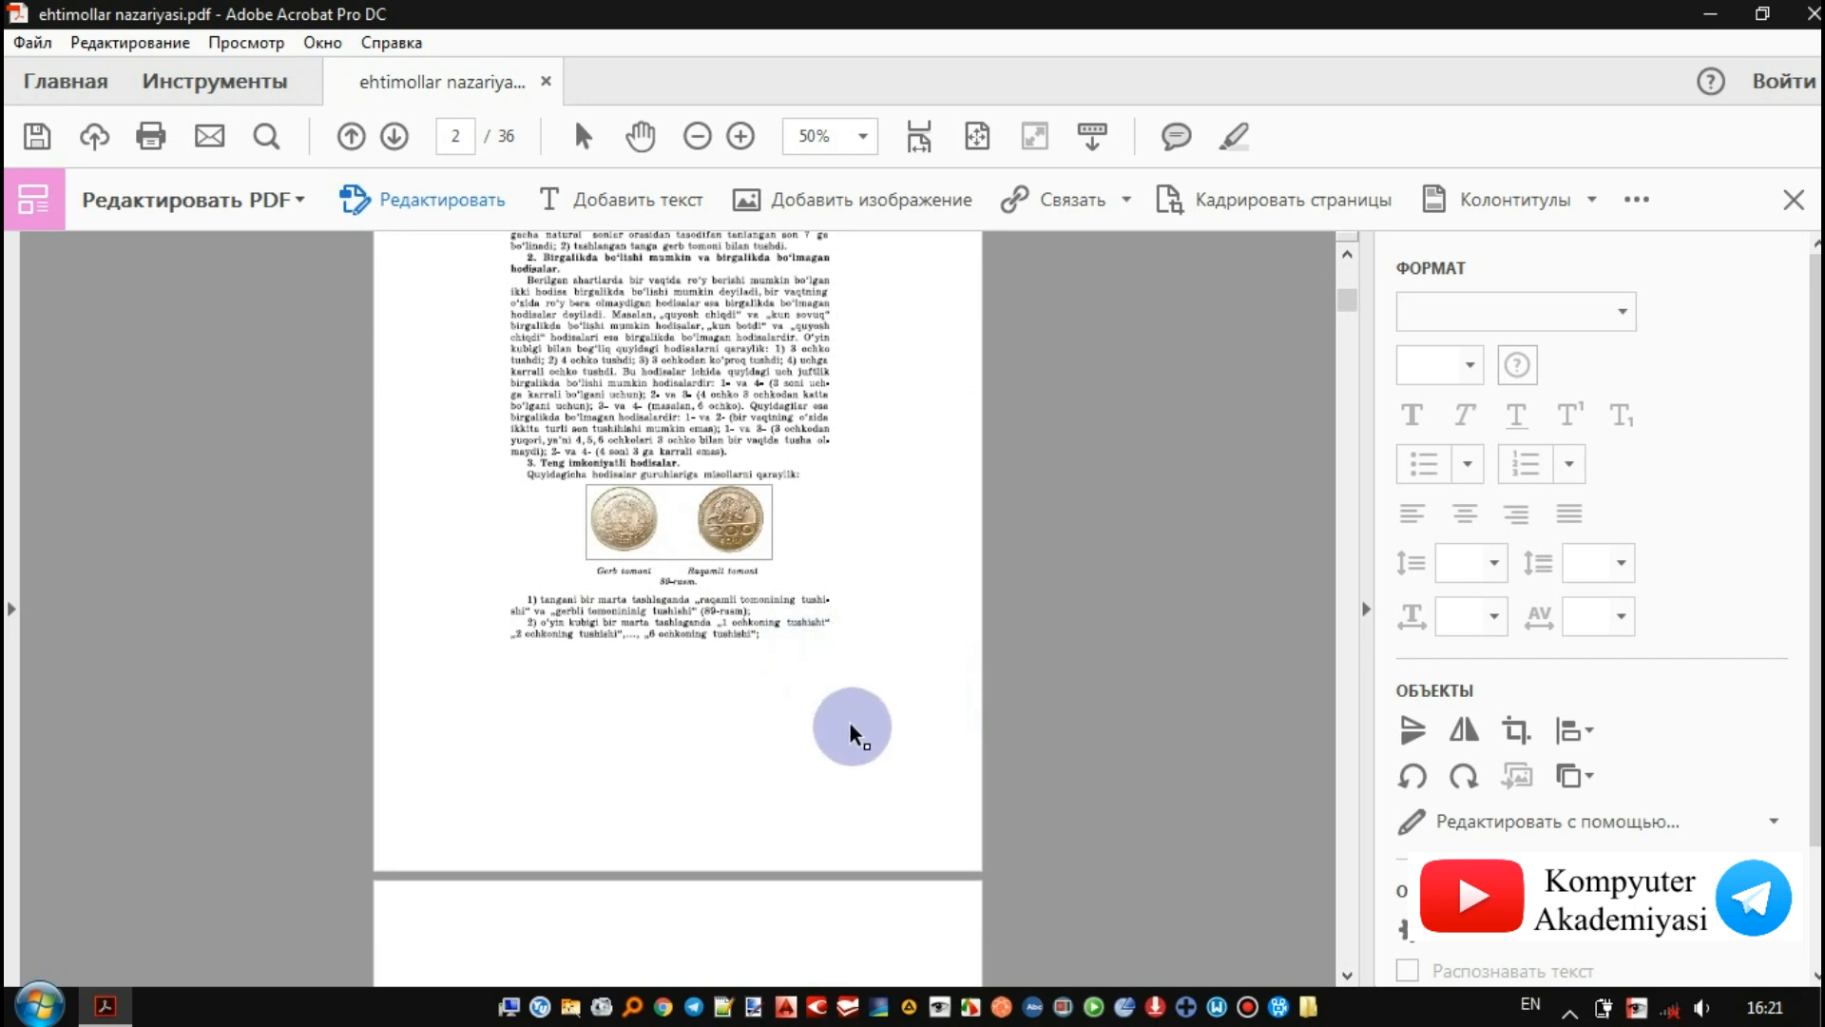
- Select all text and images on page 2 together and enlarge them toward the page's upper-right corner
scroll(853, 727, "up", 2)
left_click_drag(891, 813, 476, 315)
scroll(770, 556, "up", 2)
scroll(789, 580, "up", 1)
scroll(811, 603, "down", 2)
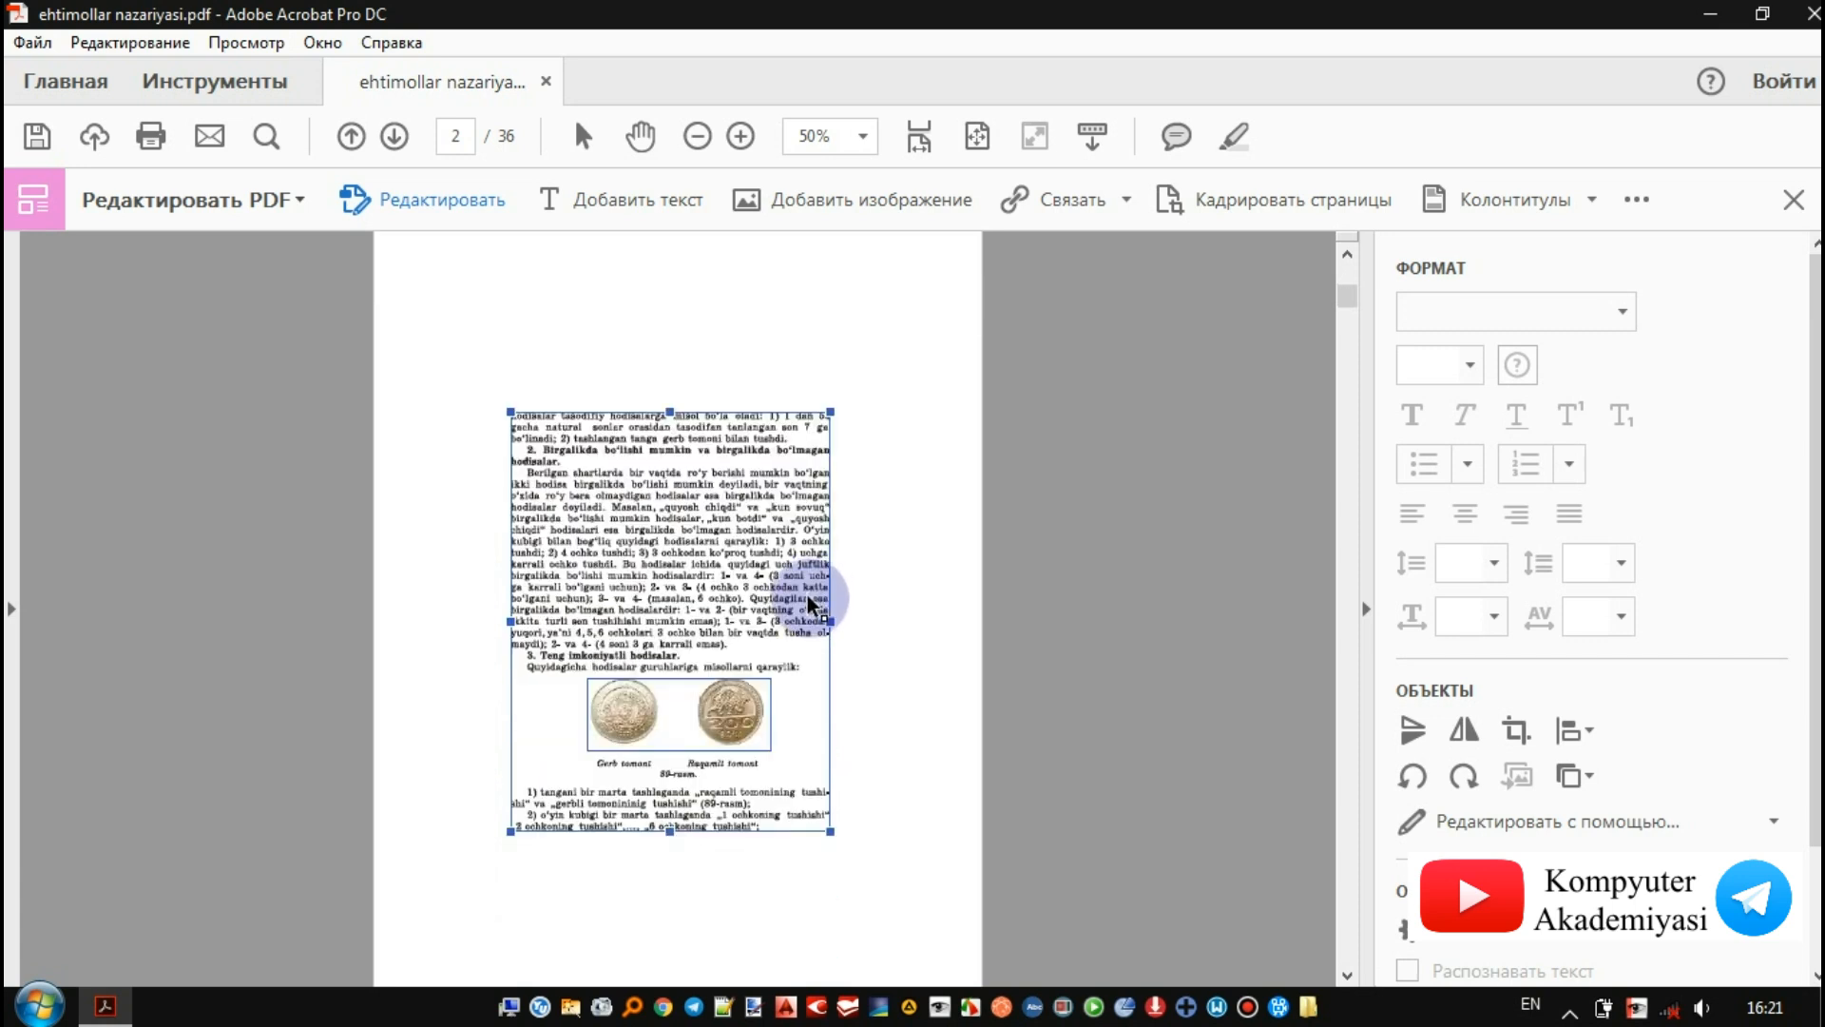
scroll(856, 431, "up", 2)
left_click_drag(833, 535, 873, 485)
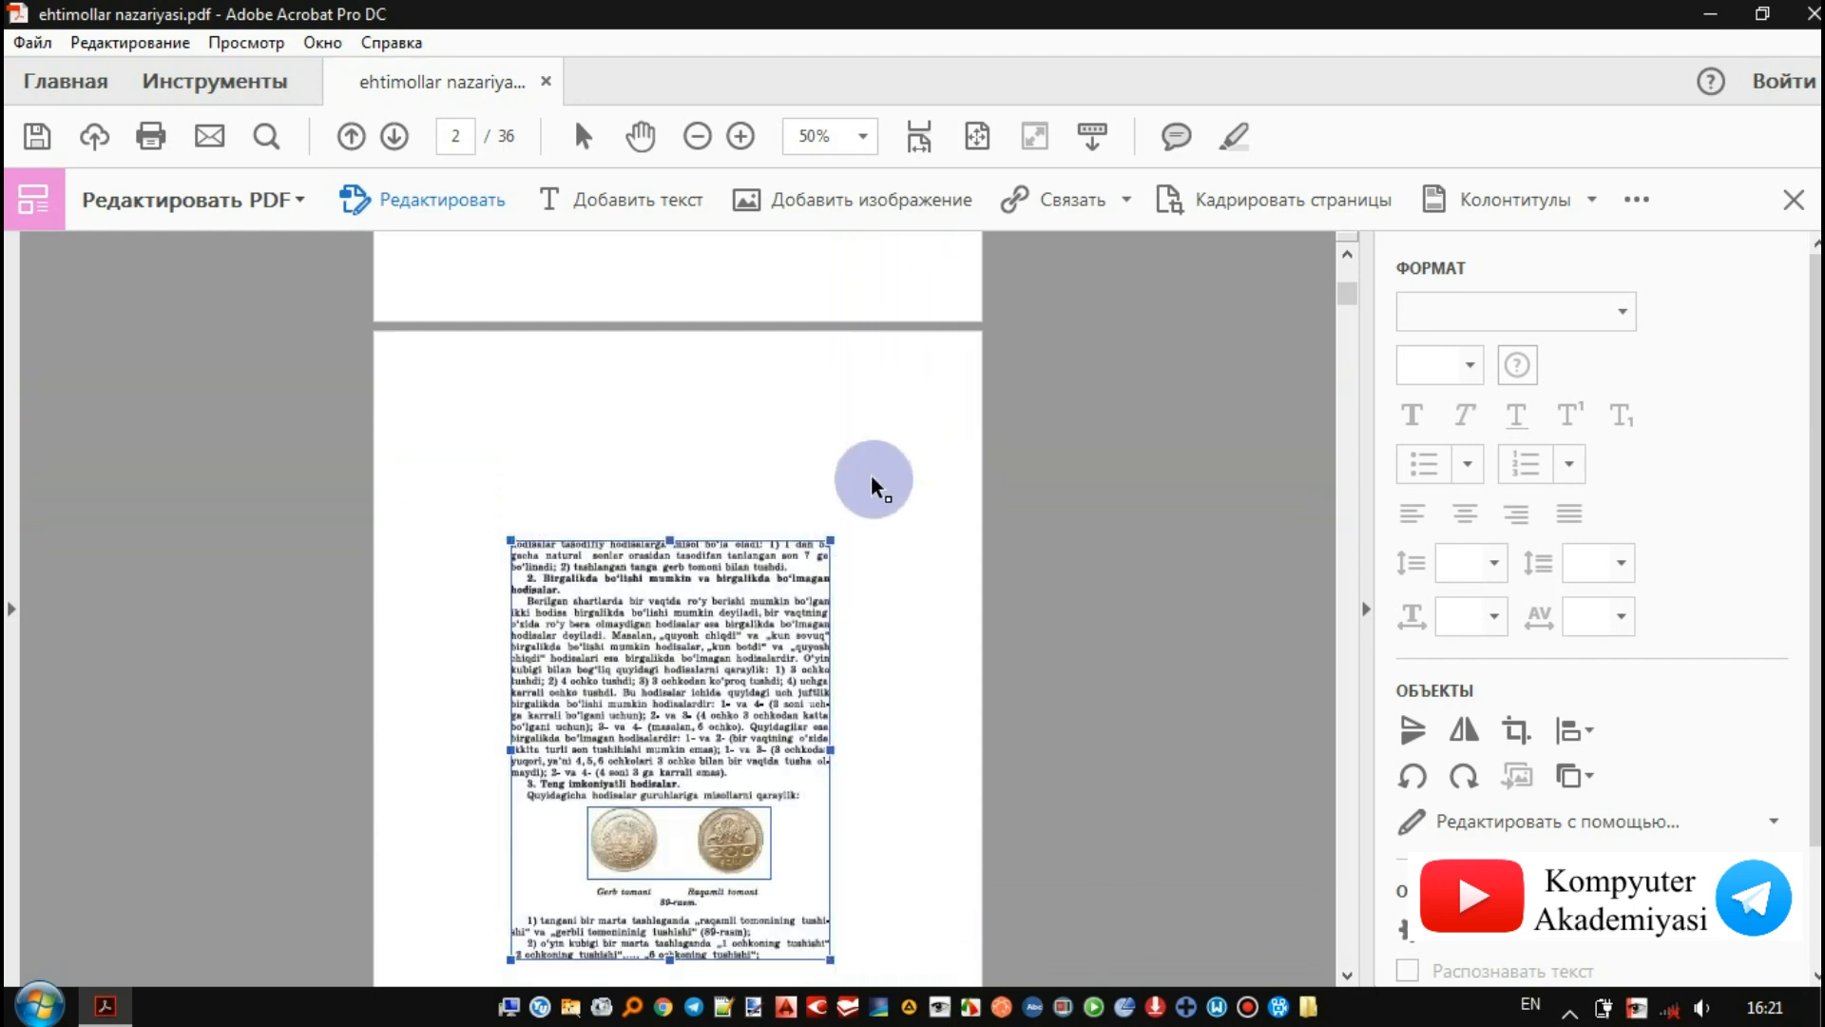
- Stretch the selected page 2 content toward the lower-left and lower-right page corners so it fills the page
scroll(561, 532, "down", 4)
left_click_drag(511, 709, 457, 878)
scroll(707, 747, "up", 4)
scroll(708, 747, "down", 5)
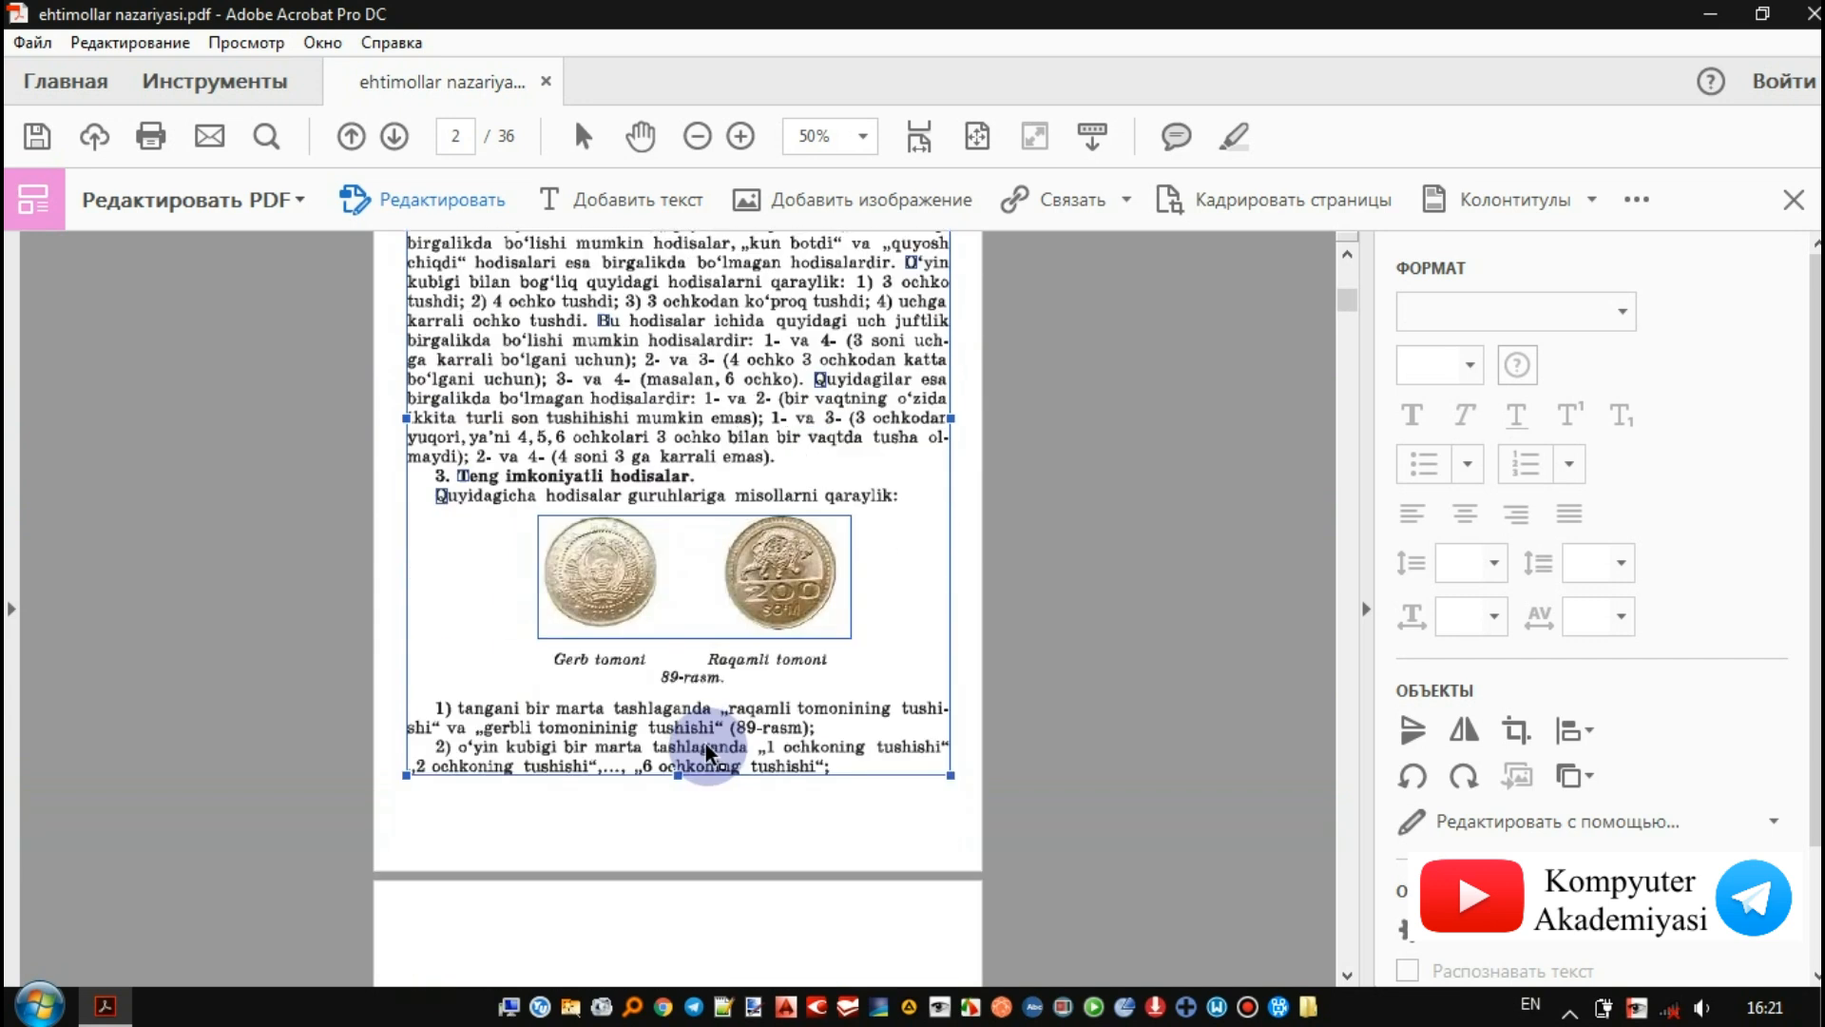
left_click_drag(950, 776, 954, 786)
scroll(1039, 612, "up", 2)
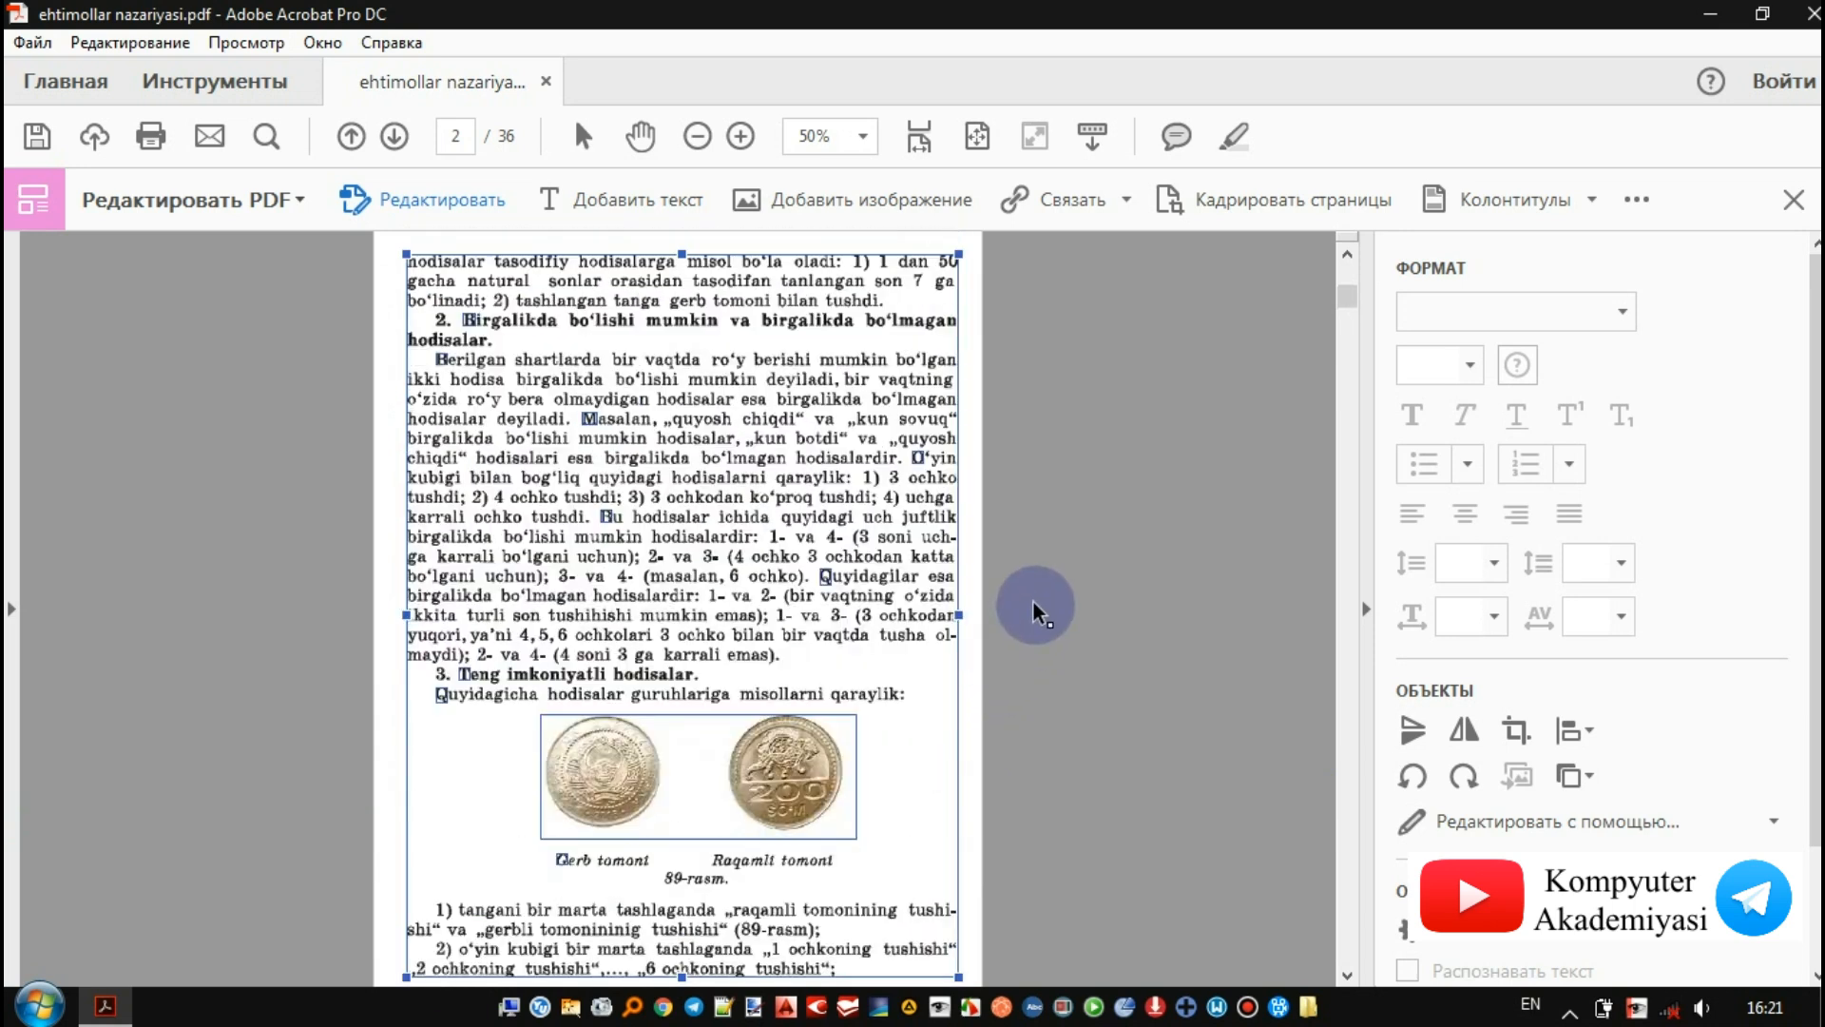
- Delete the diagonal watermark and the printed page number 188 on page 3
scroll(1036, 609, "up", 1)
scroll(1033, 610, "down", 1)
scroll(1033, 610, "down", 4)
scroll(1033, 610, "down", 8)
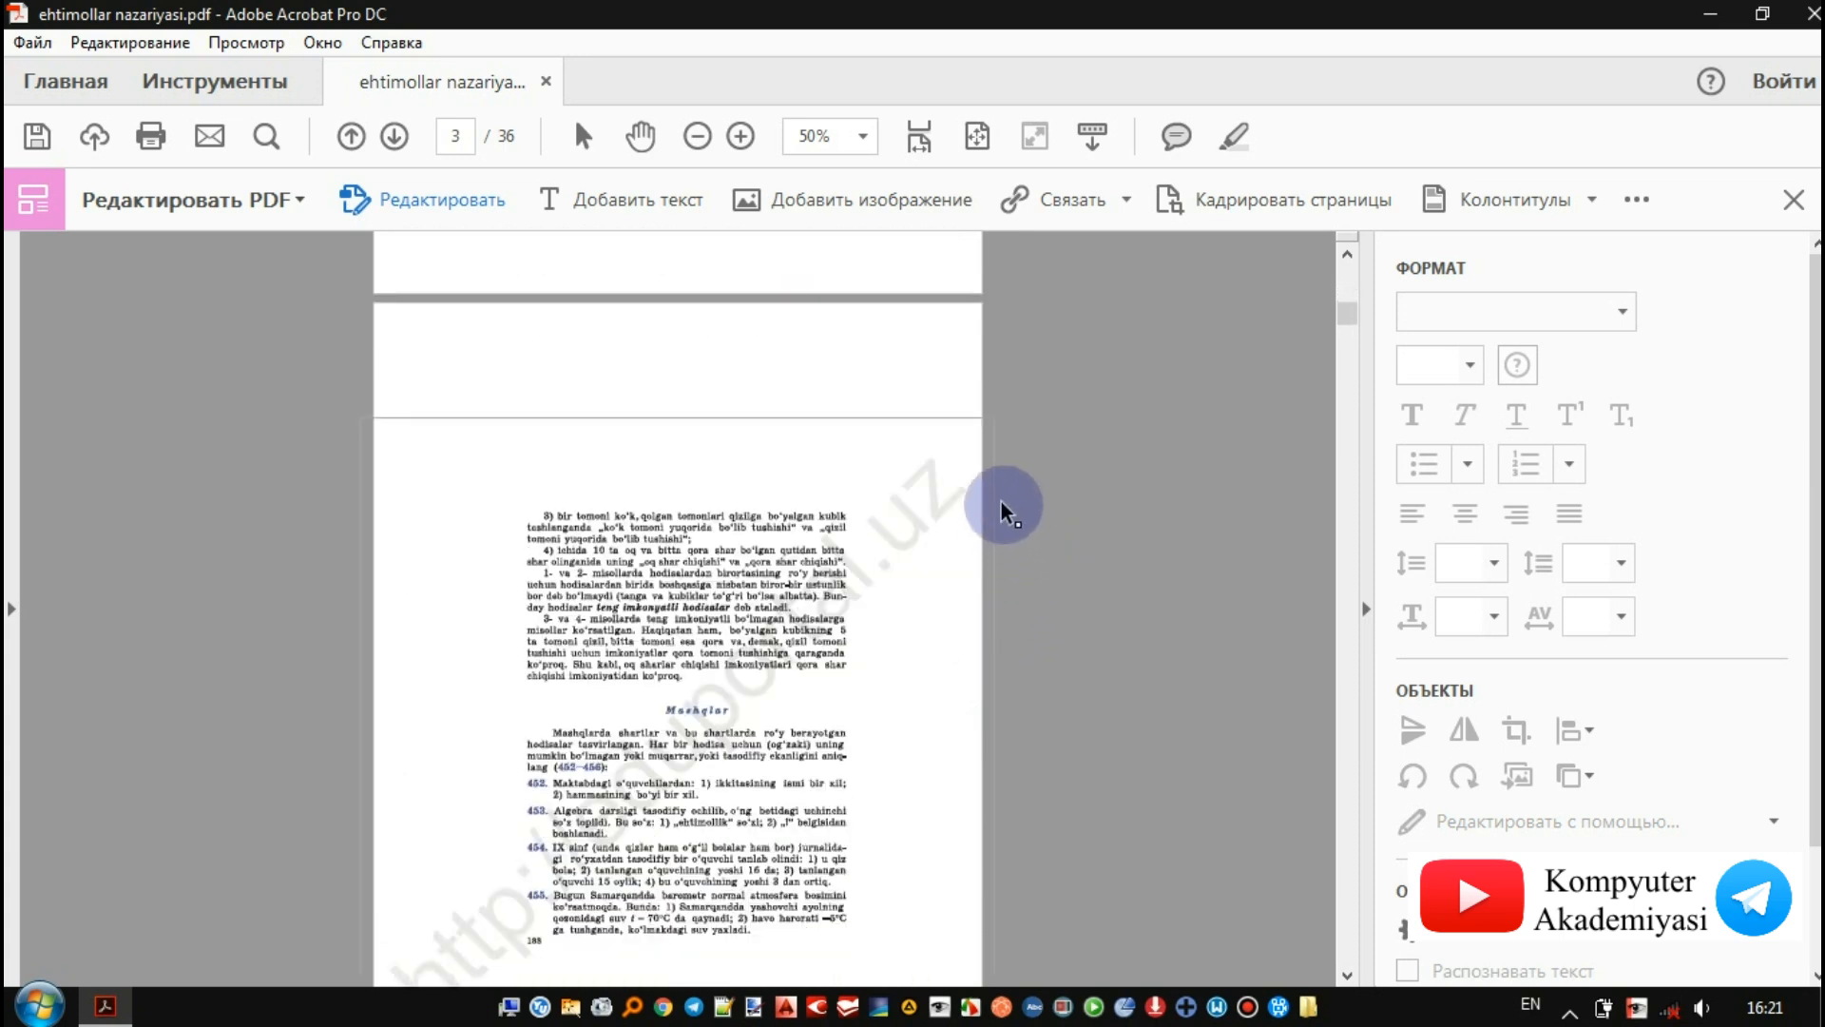
left_click(996, 466)
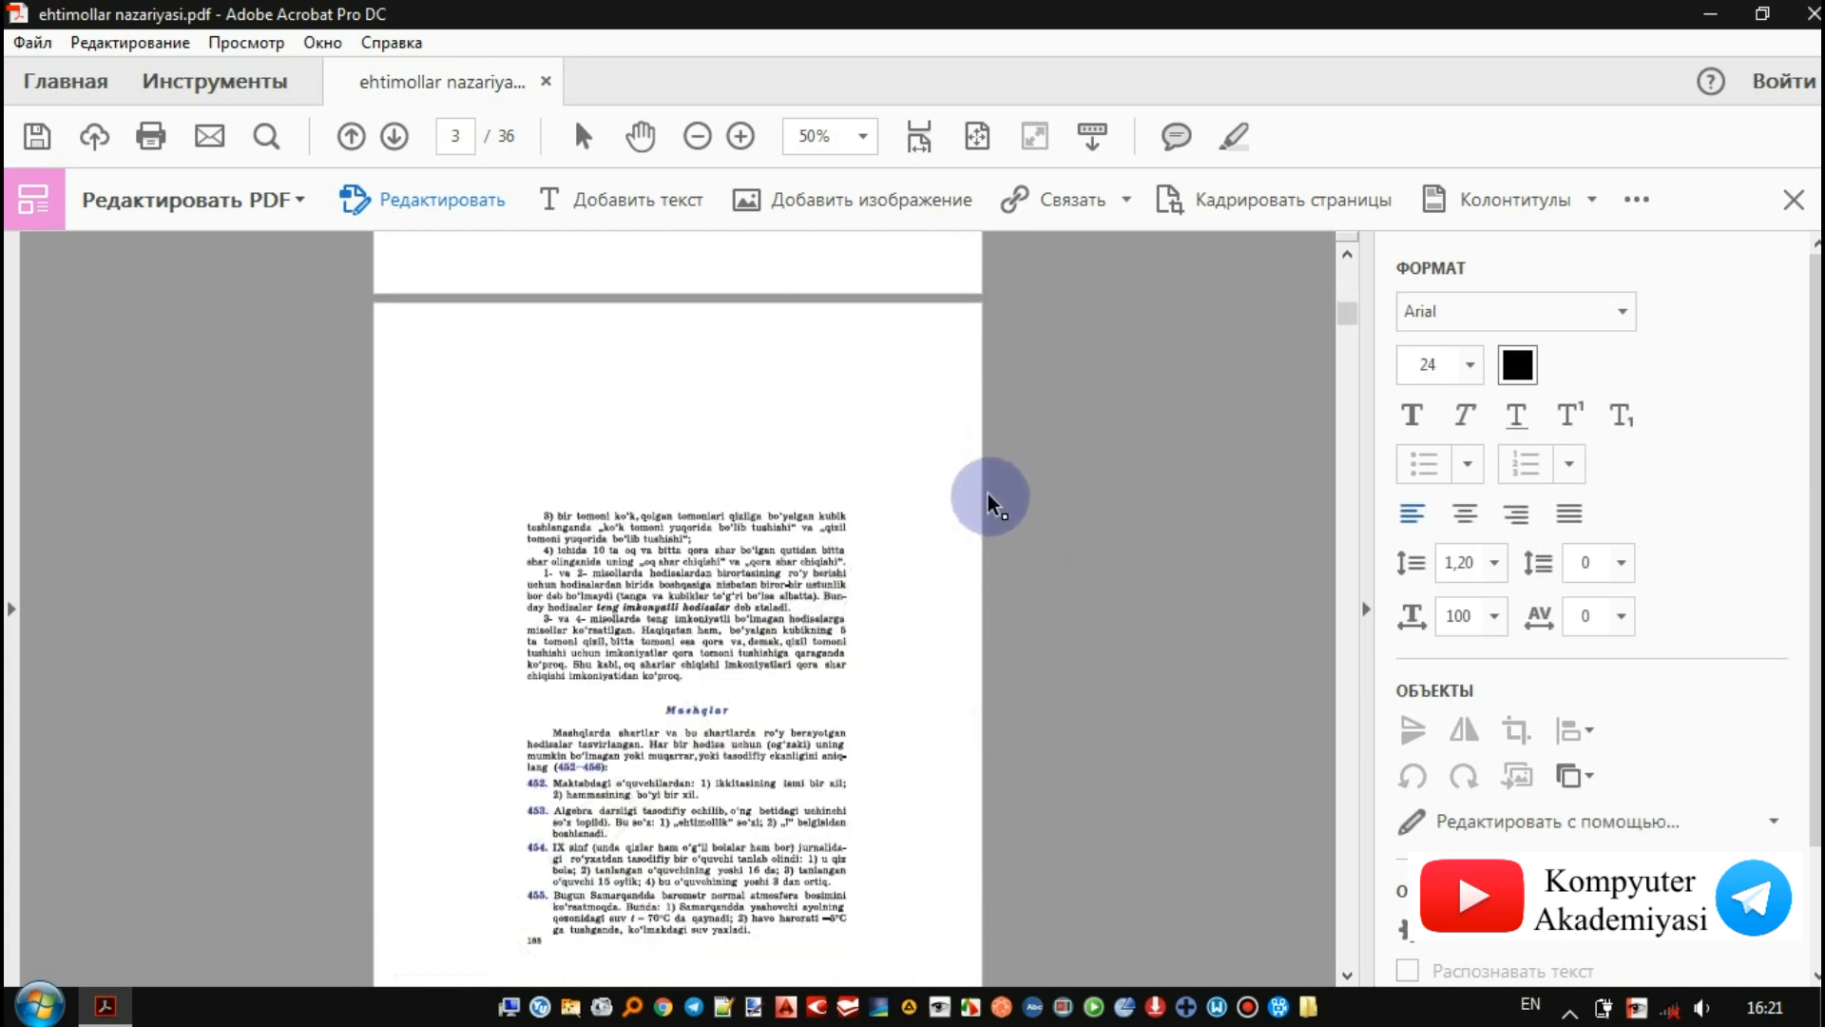
scroll(717, 673, "down", 4)
left_click(530, 683)
- Select all content on page 3 and enlarge it toward the page's upper-left and lower-right corners
scroll(1039, 631, "down", 7)
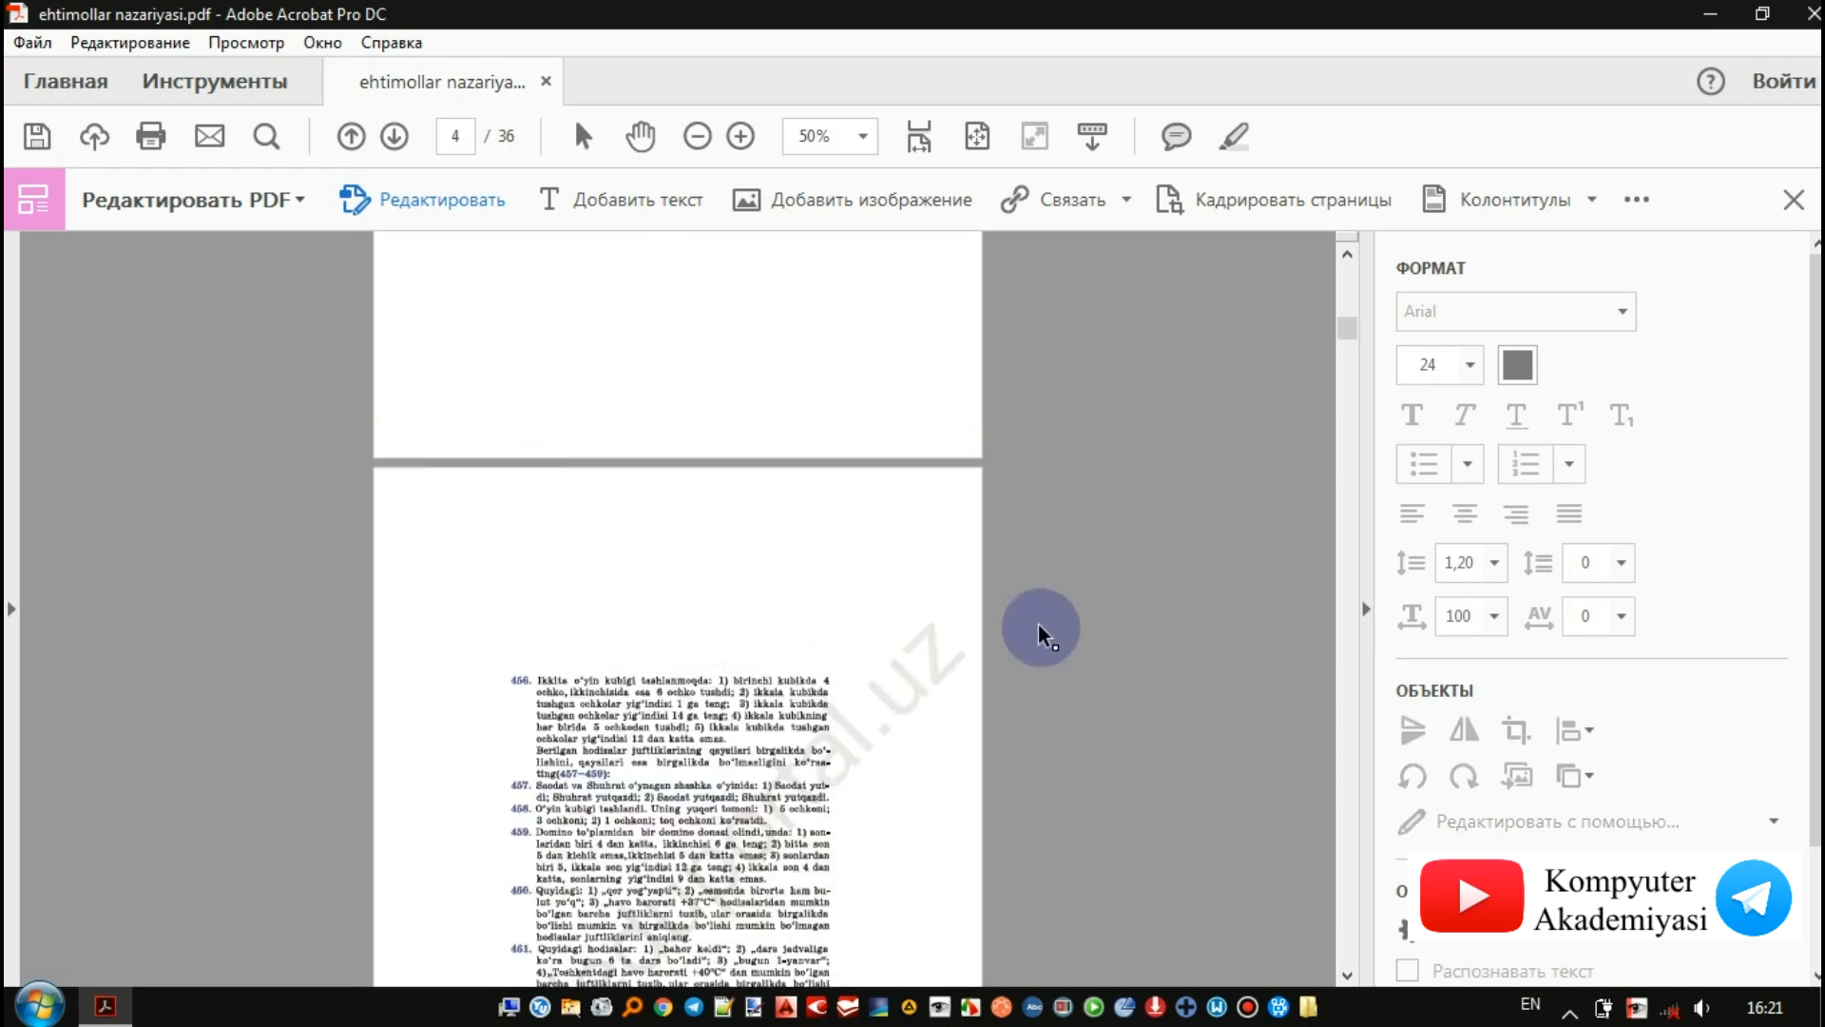
scroll(998, 596, "down", 1)
scroll(960, 609, "up", 12)
scroll(872, 720, "down", 3)
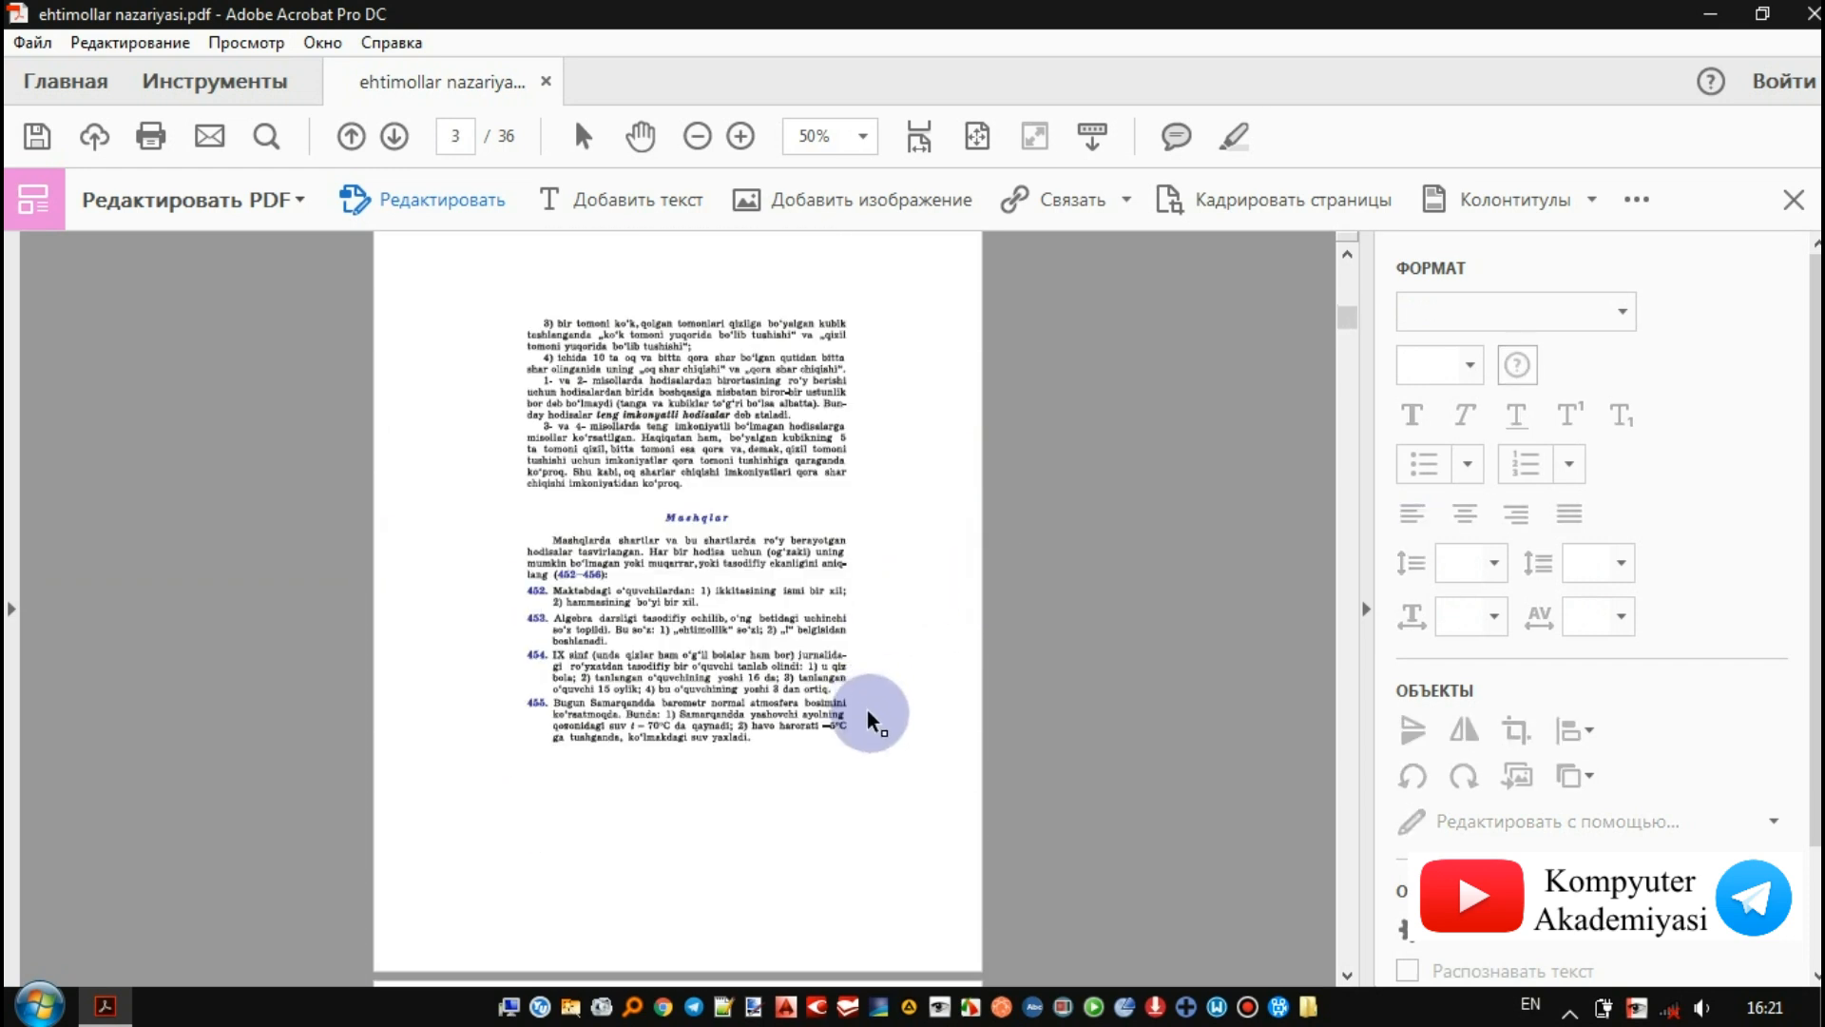
left_click(572, 494)
scroll(494, 297, "up", 2)
left_click_drag(527, 449, 444, 268)
scroll(665, 456, "down", 4)
left_click_drag(846, 614, 909, 766)
scroll(978, 542, "up", 5)
- Select the content on page 4 and enlarge it toward the page's upper-right corner
scroll(978, 544, "down", 6)
left_click_drag(947, 674, 478, 273)
scroll(1063, 582, "up", 4)
scroll(1044, 559, "down", 15)
scroll(761, 428, "up", 3)
left_click_drag(833, 485, 930, 323)
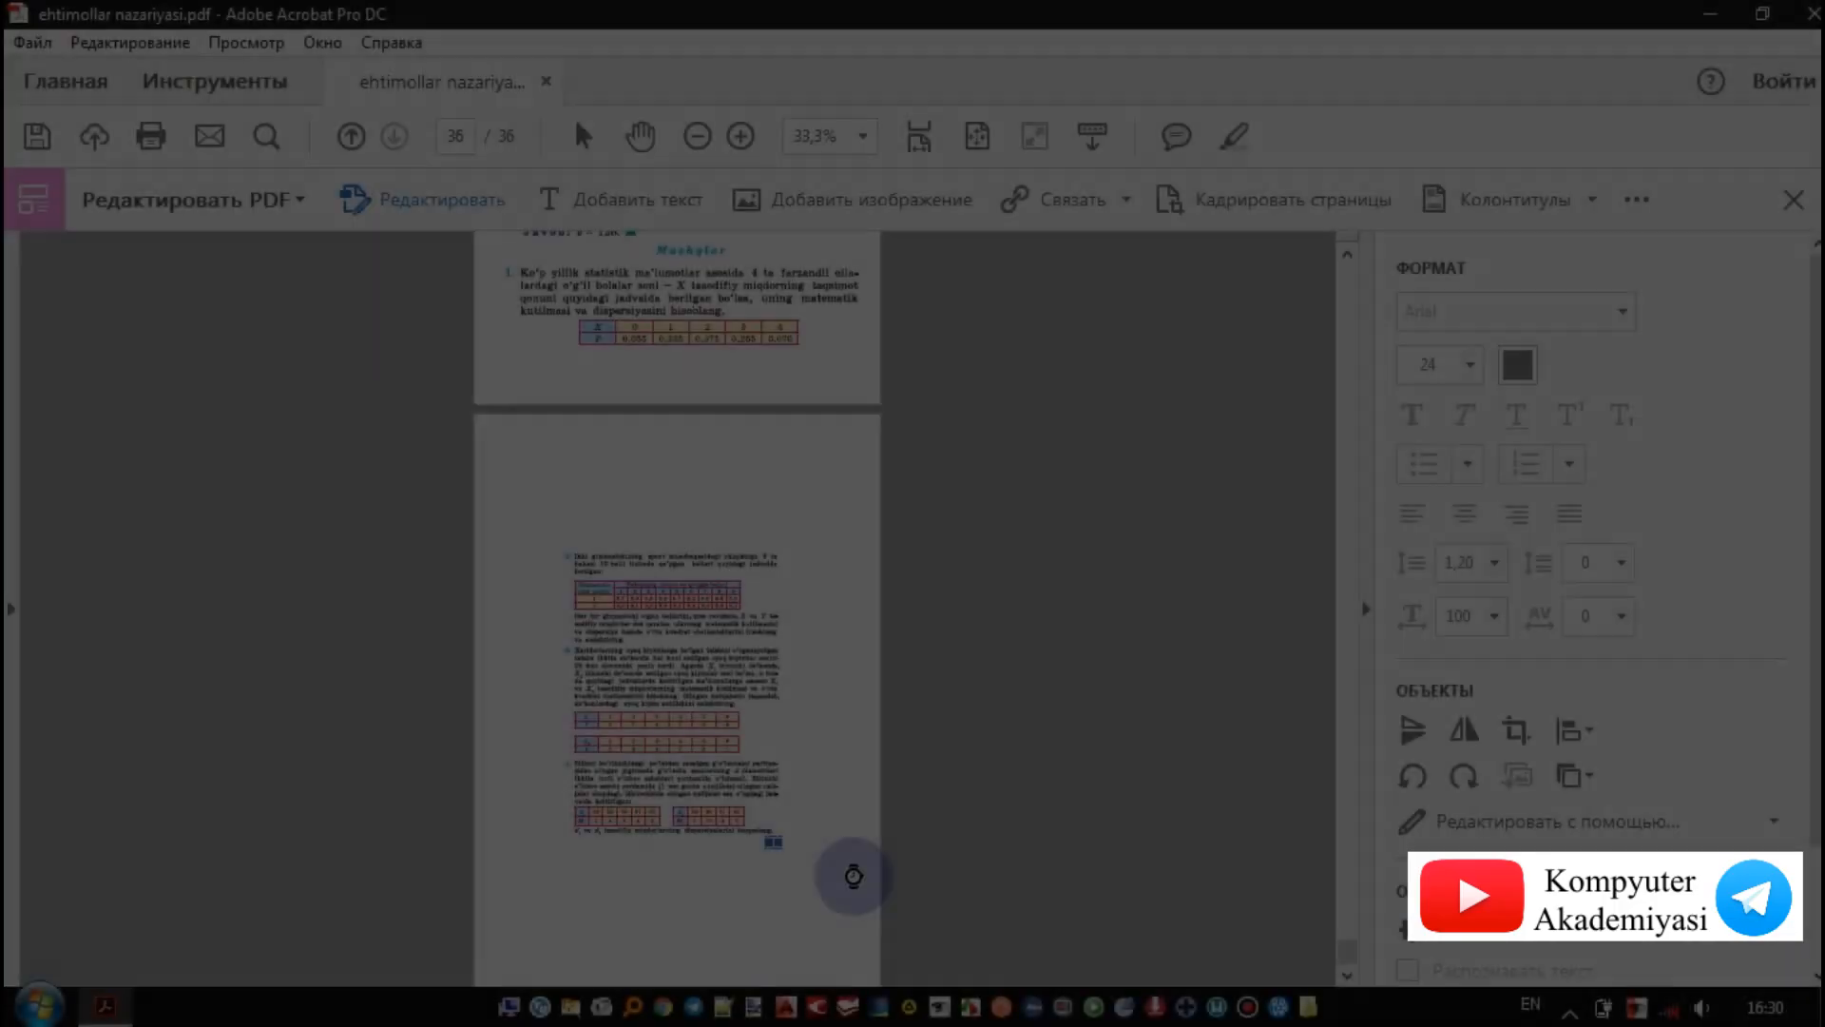
- Remove the printed page number on page 36, enlarge the remaining content toward the upper-right and lower-left corners, and deselect it
left_click_drag(851, 872, 505, 521)
left_click_drag(669, 553, 824, 437)
left_click(751, 829)
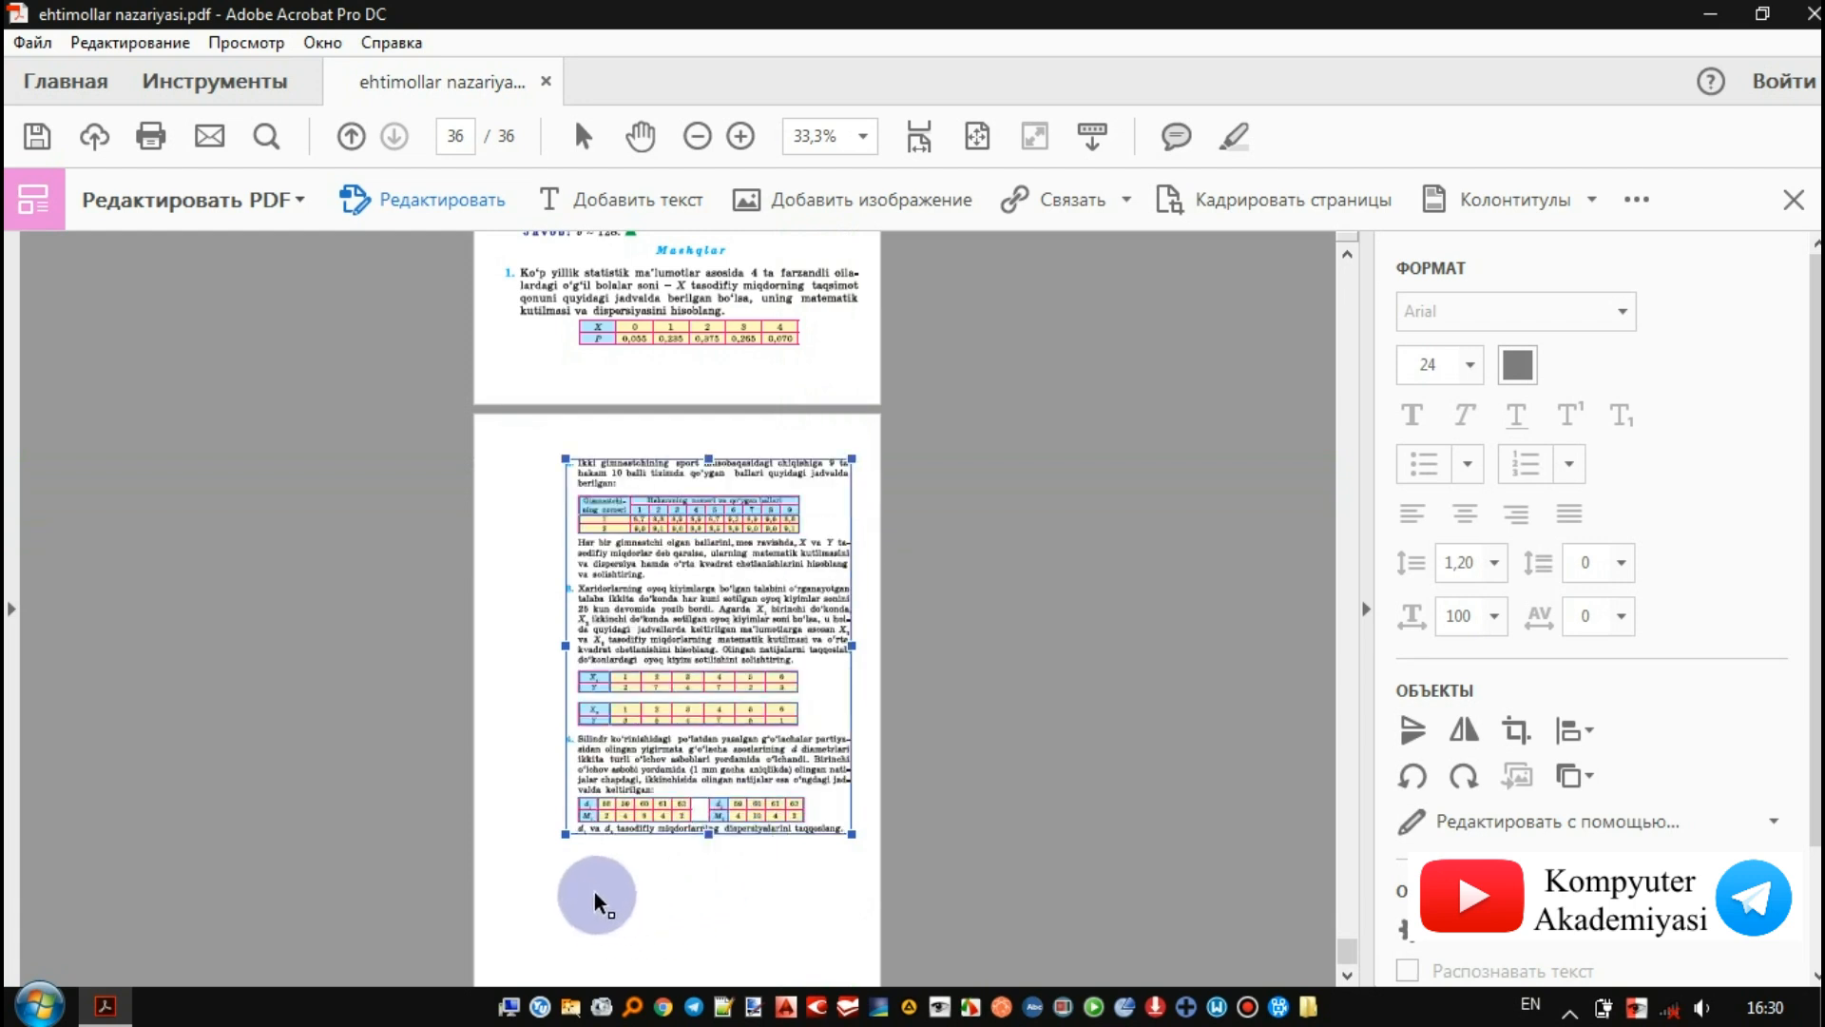
left_click_drag(562, 841, 518, 936)
left_click(1049, 634)
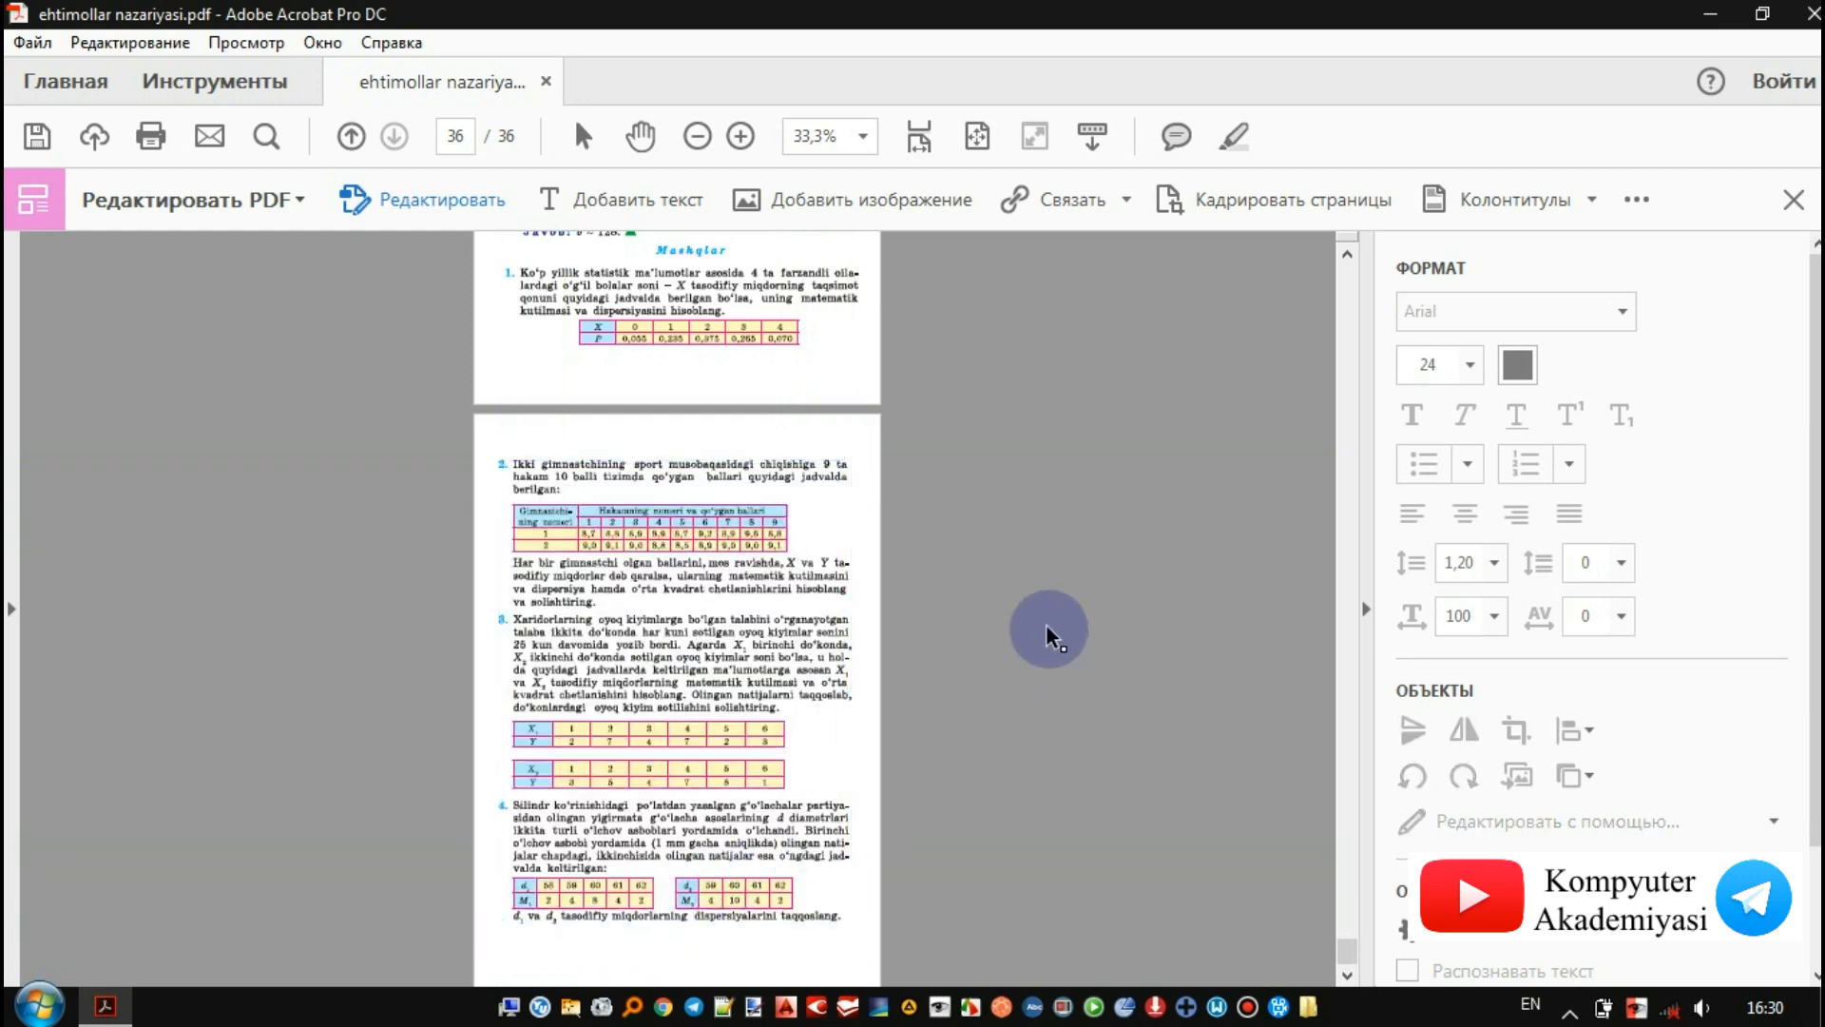
- Check the enlarged pages back from page 36 to page 29 and save the edited PDF
scroll(1049, 634, "up", 15)
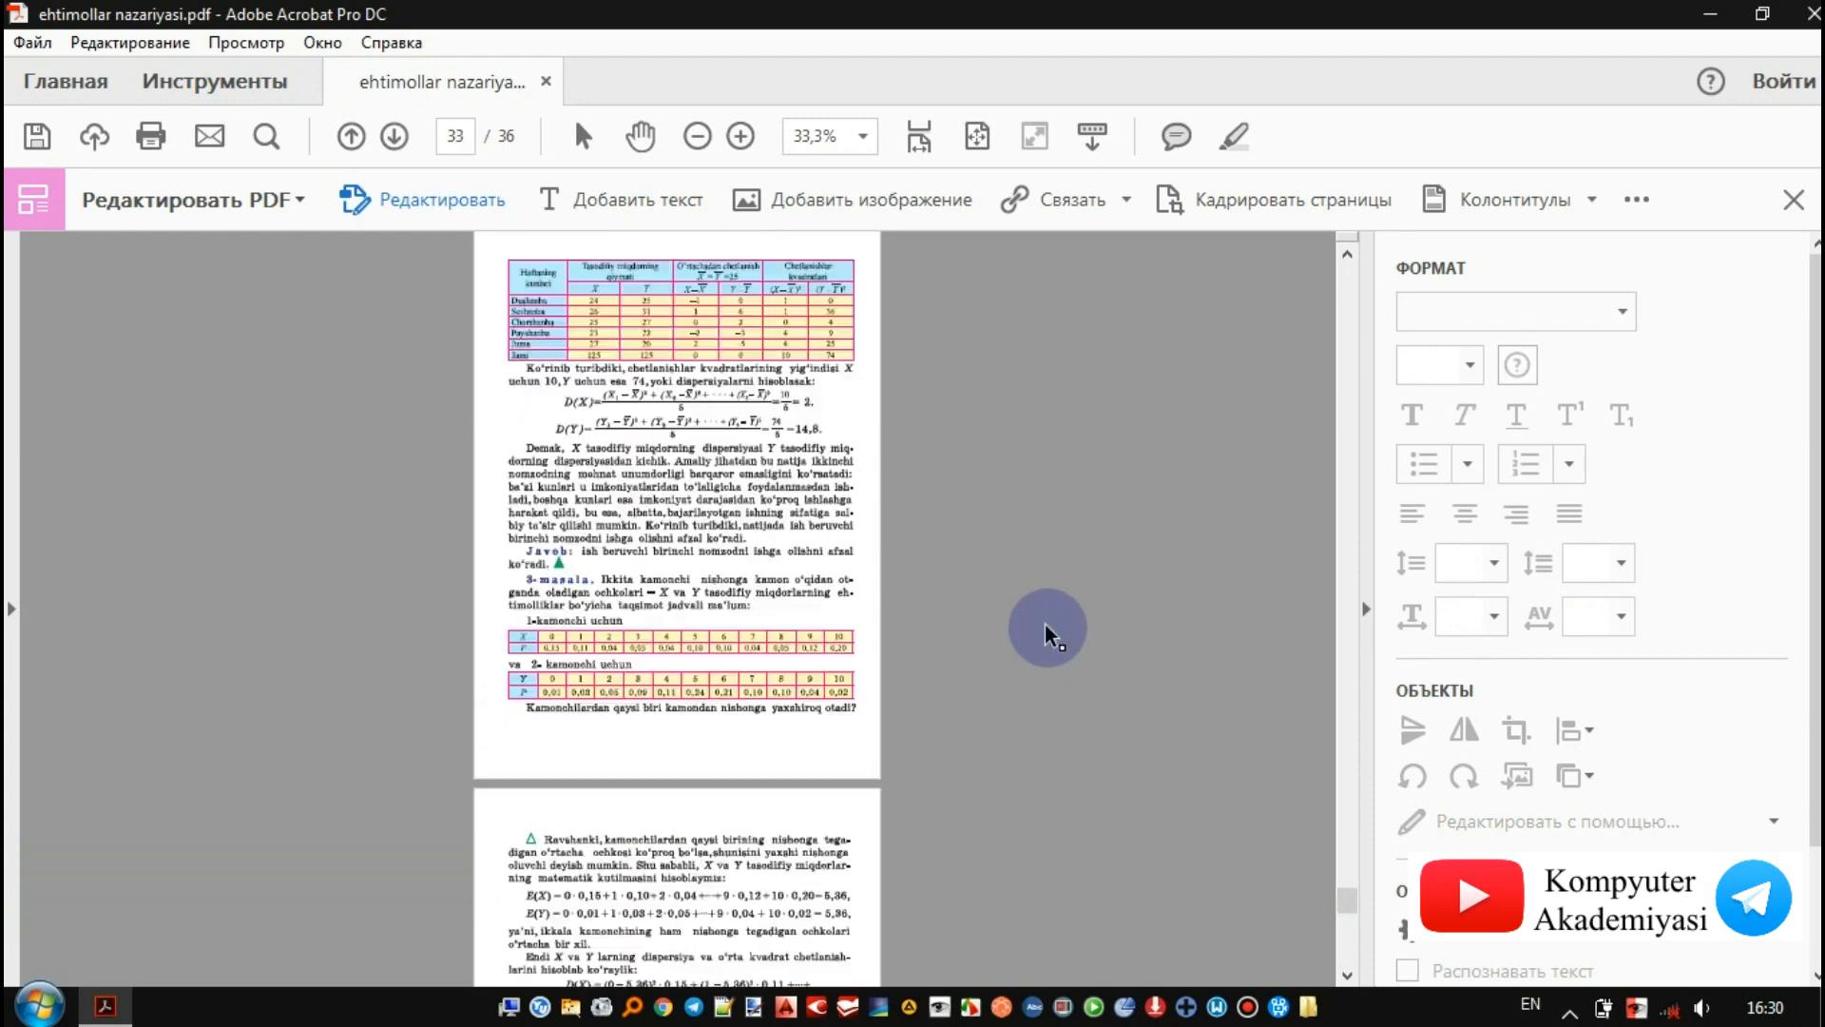
scroll(1045, 627, "up", 8)
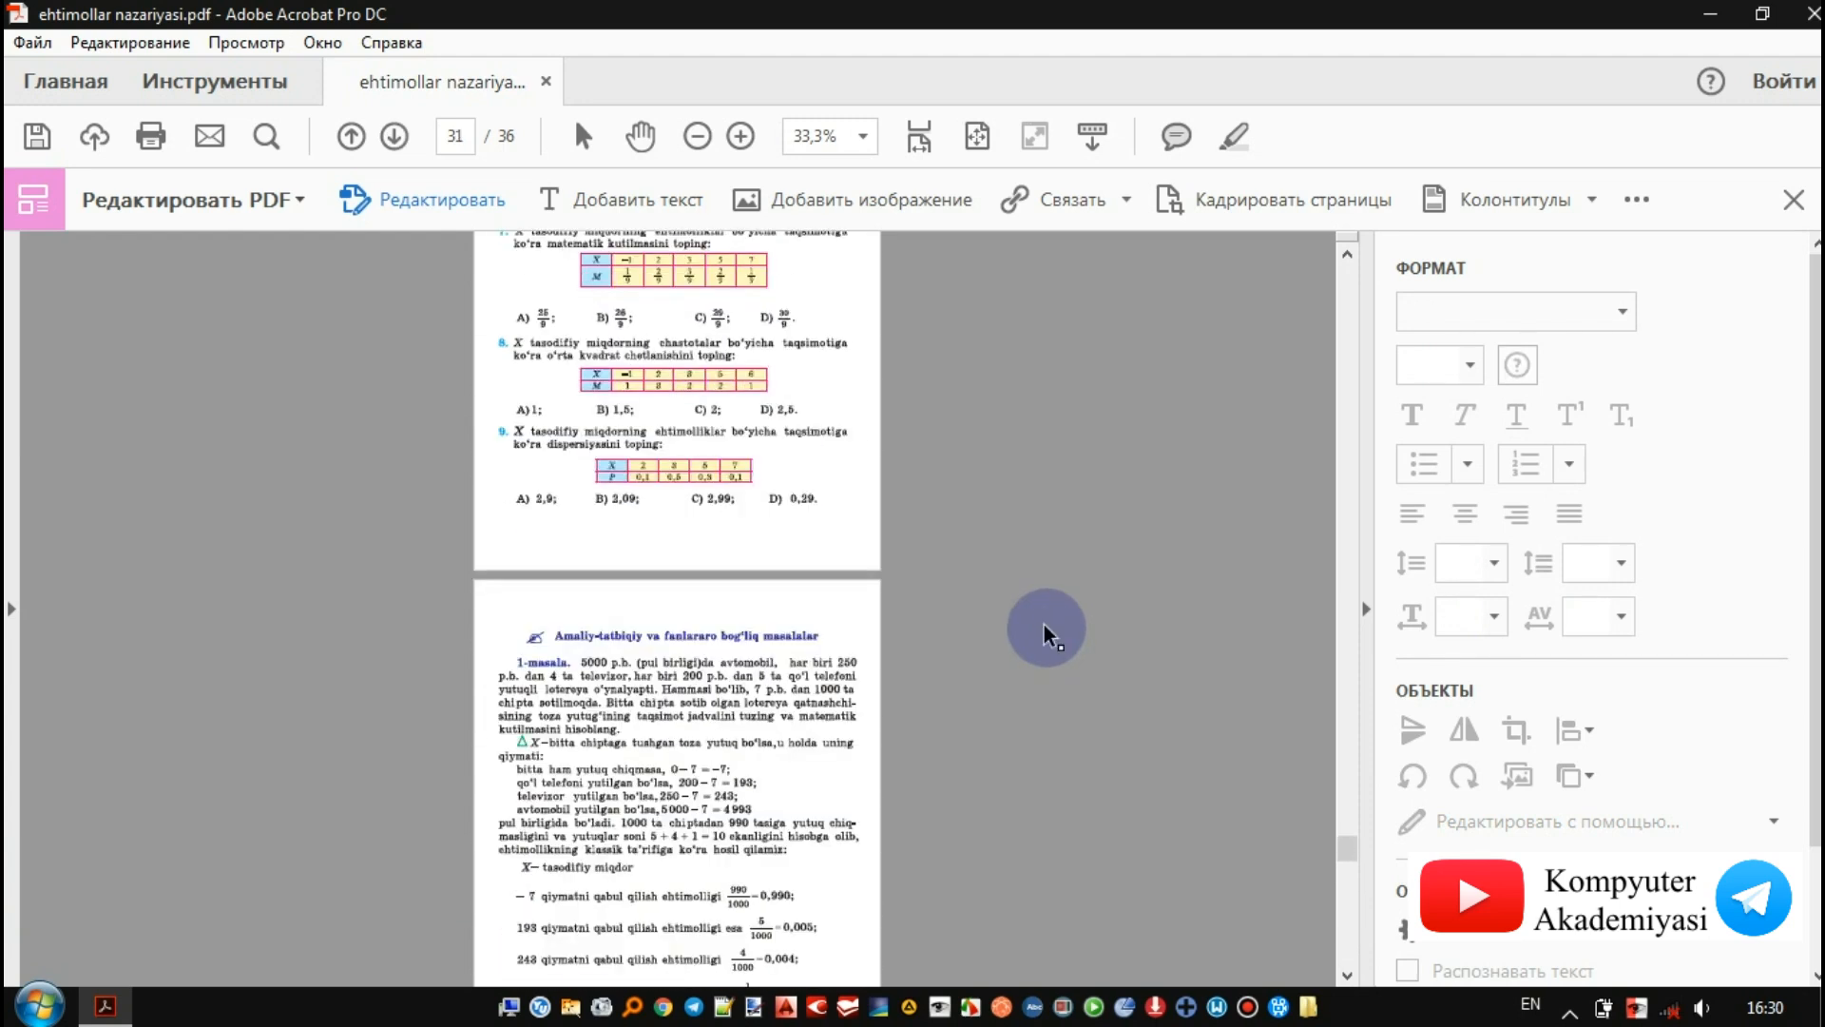
scroll(1025, 623, "up", 8)
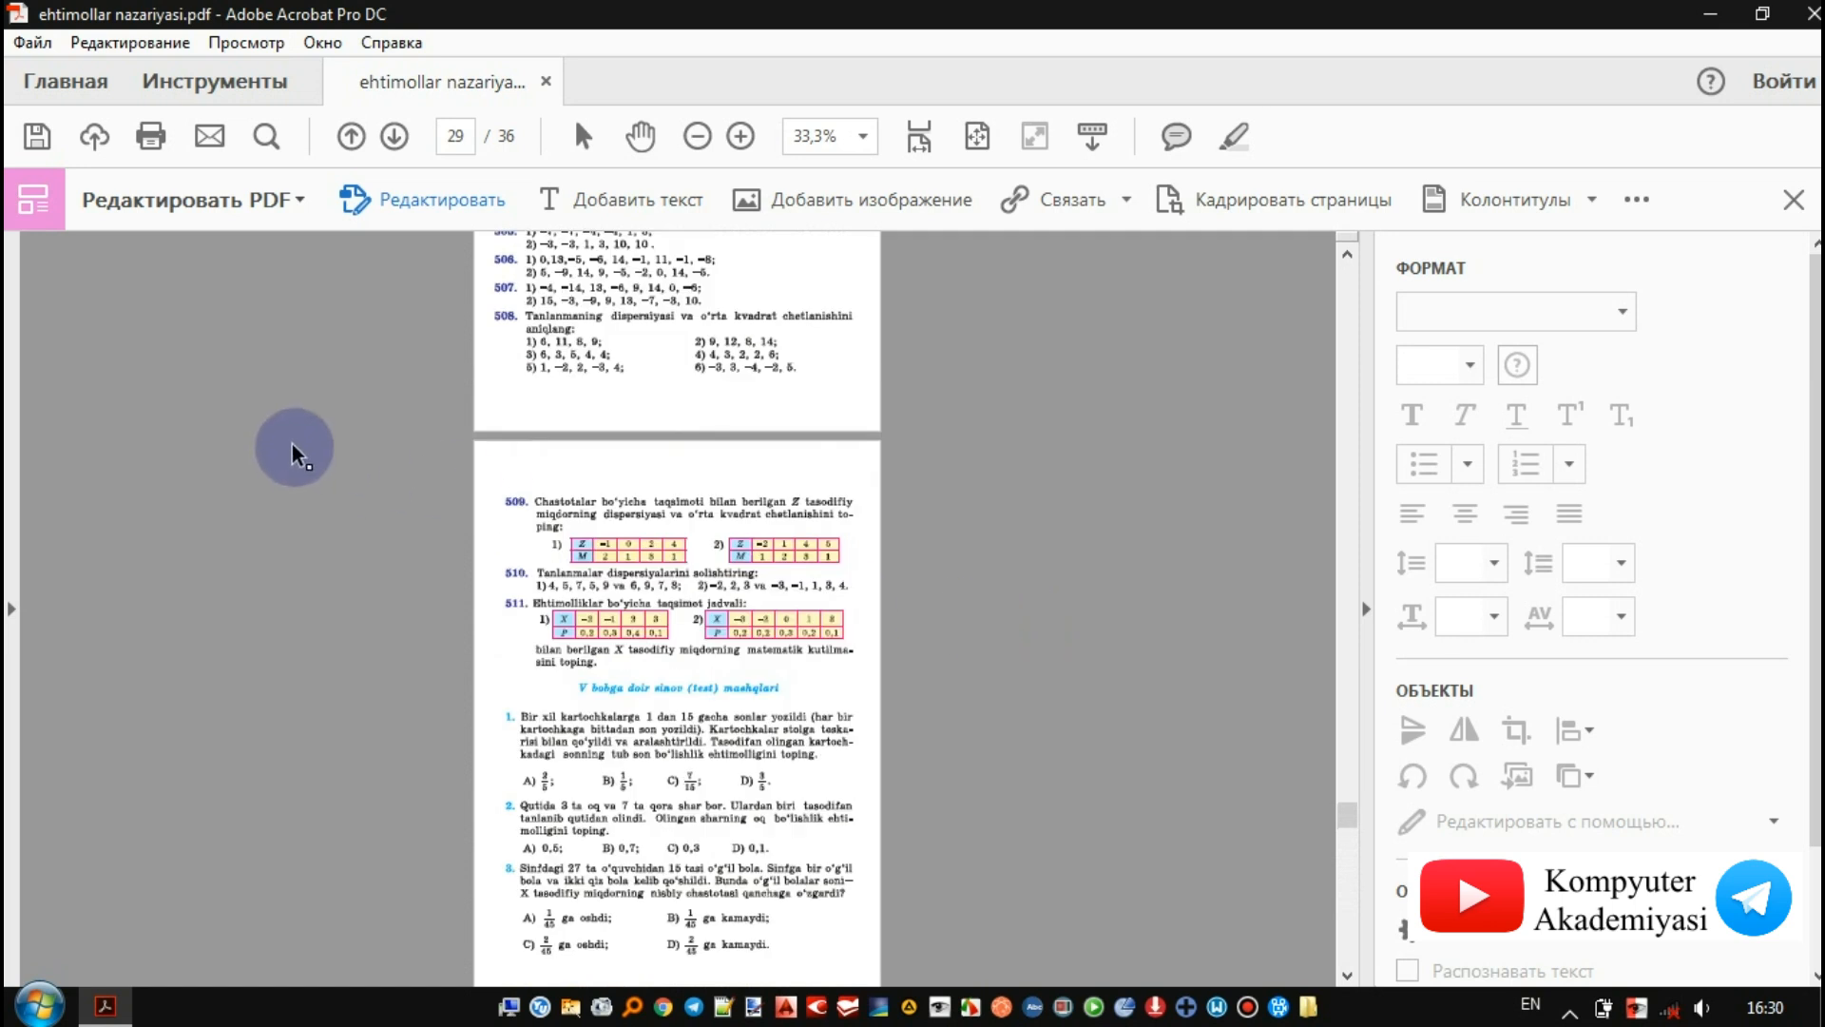
left_click(36, 141)
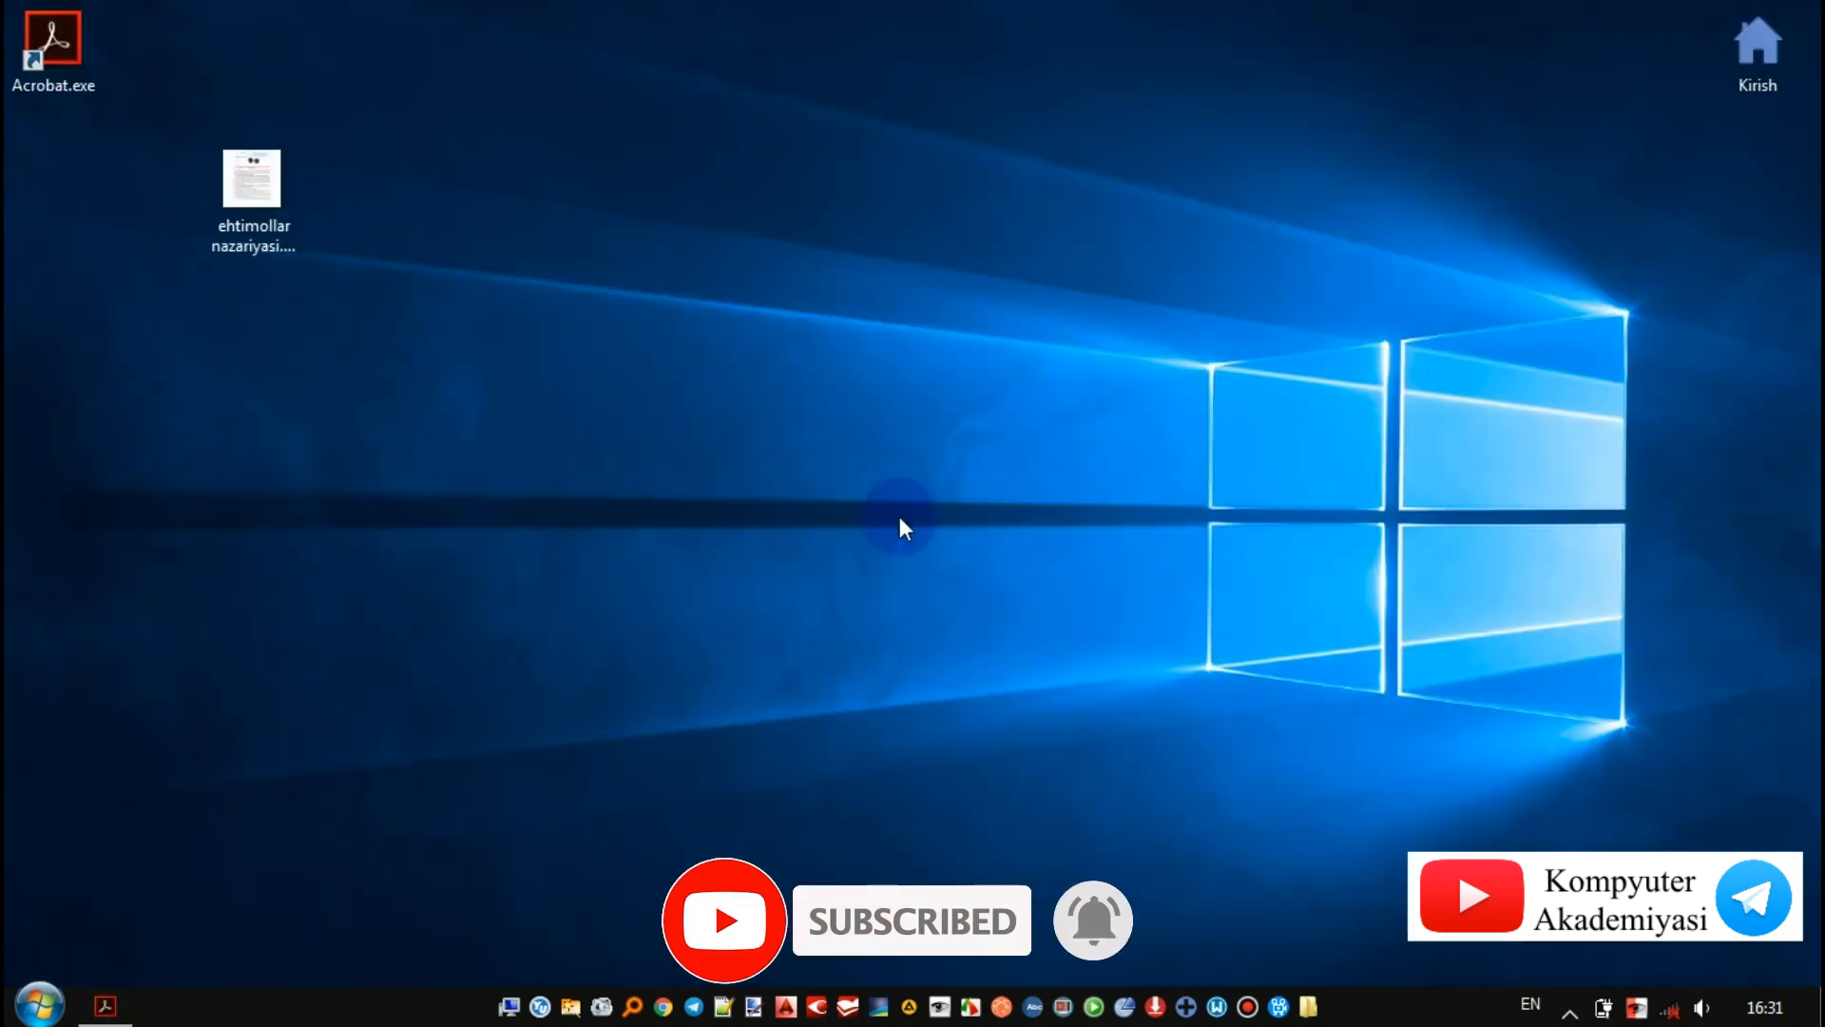
- Open the saved ehtimollar nazariyasi PDF from the desktop in Foxit Reader and review the cleaned, enlarged content of its first pages
double_click(255, 210)
scroll(1079, 446, "up", 10)
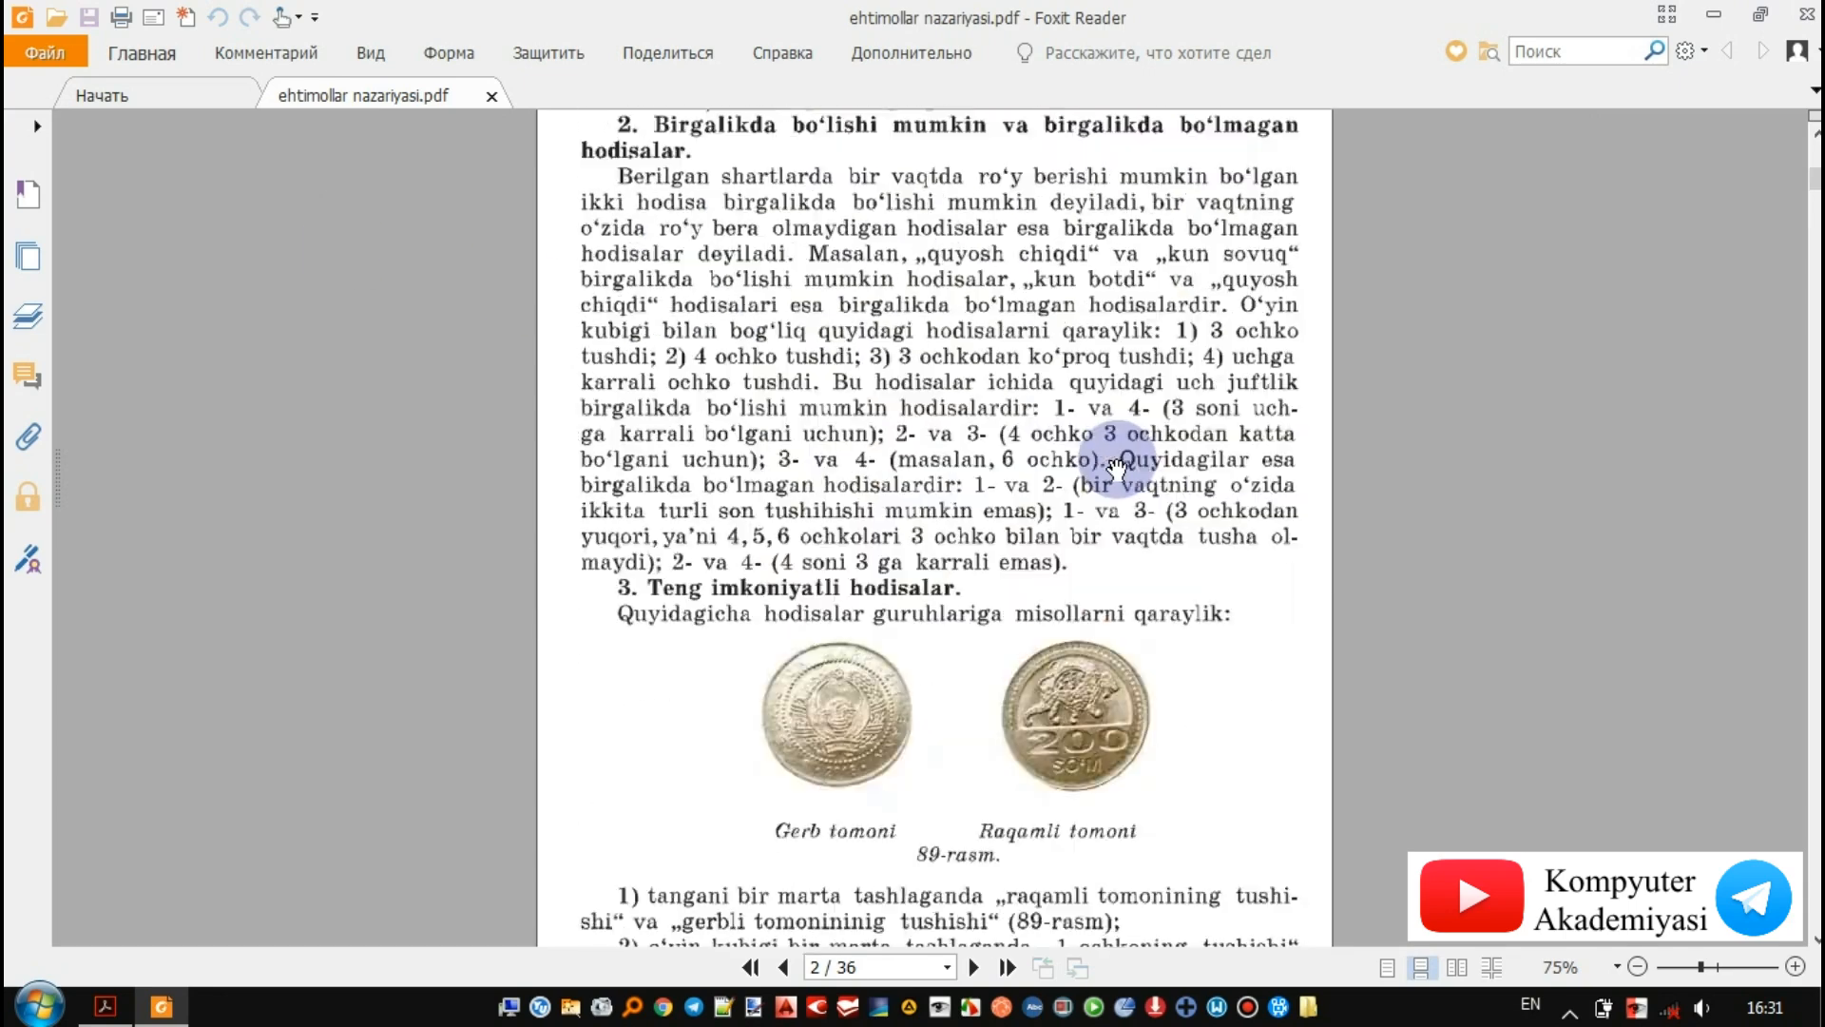
scroll(1117, 471, "up", 5)
scroll(1114, 487, "down", 20)
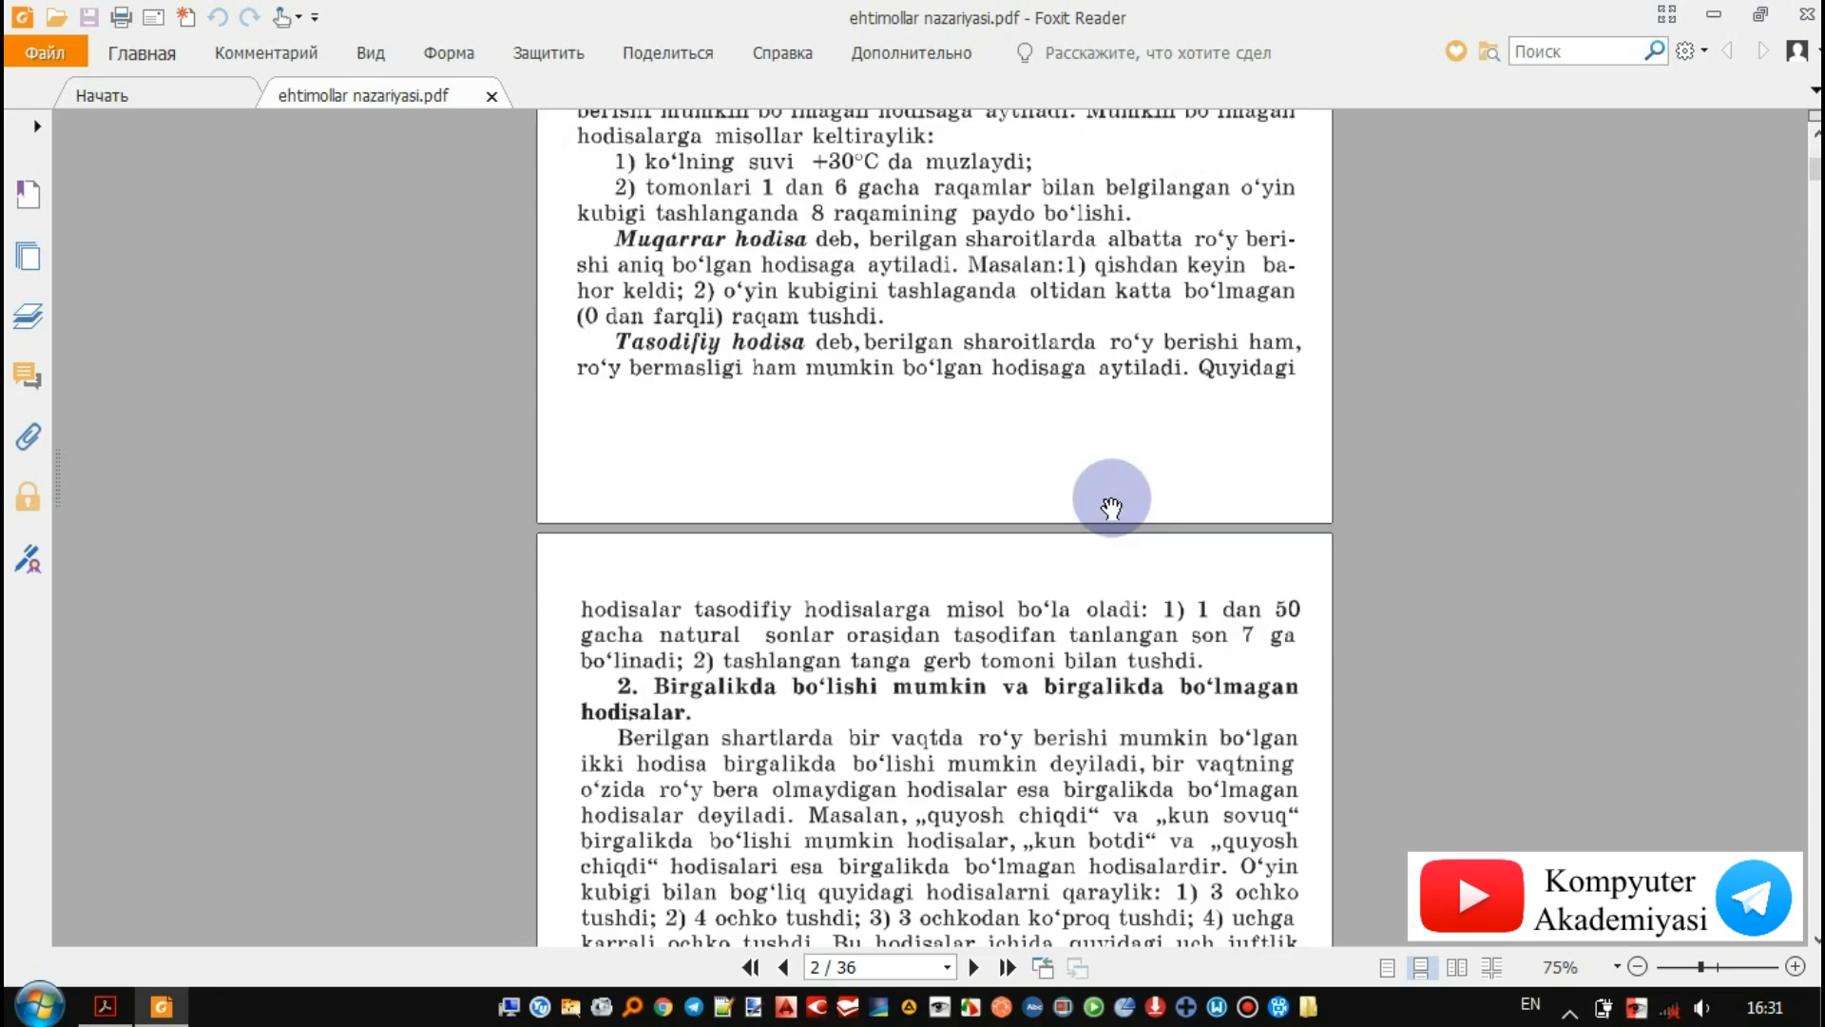
scroll(1124, 550, "down", 20)
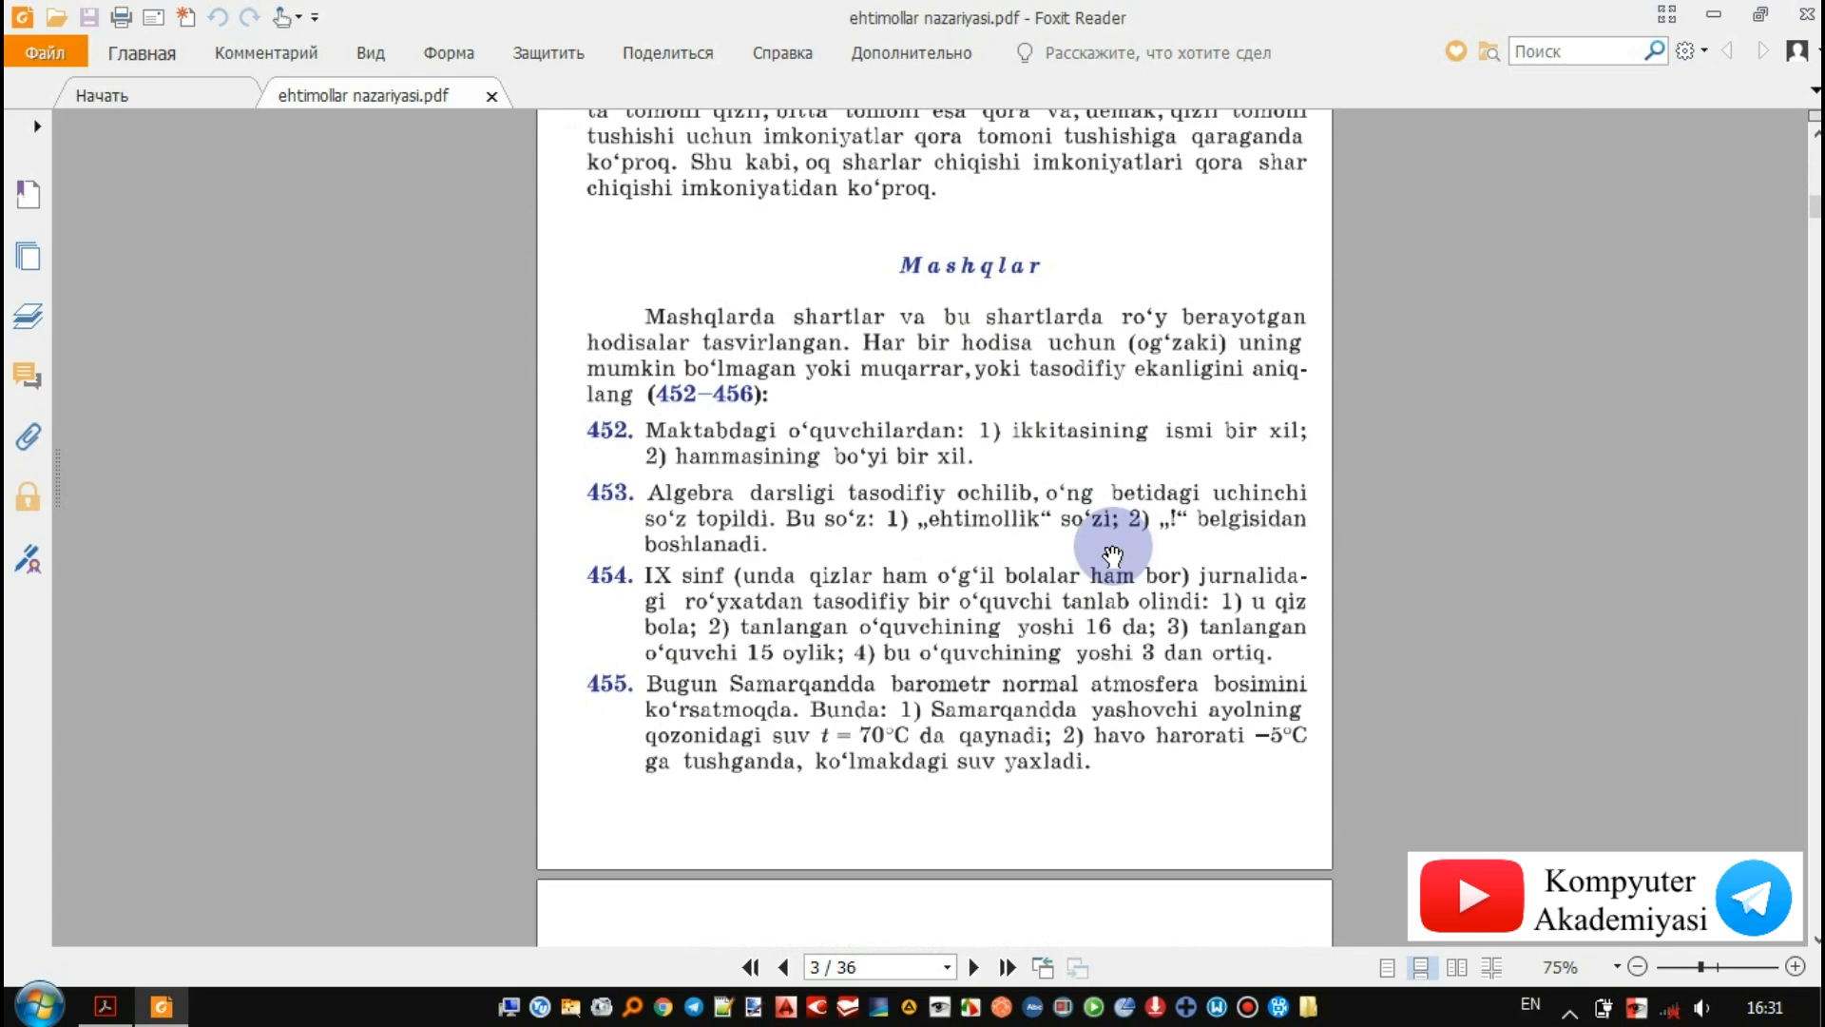
scroll(1117, 485, "down", 20)
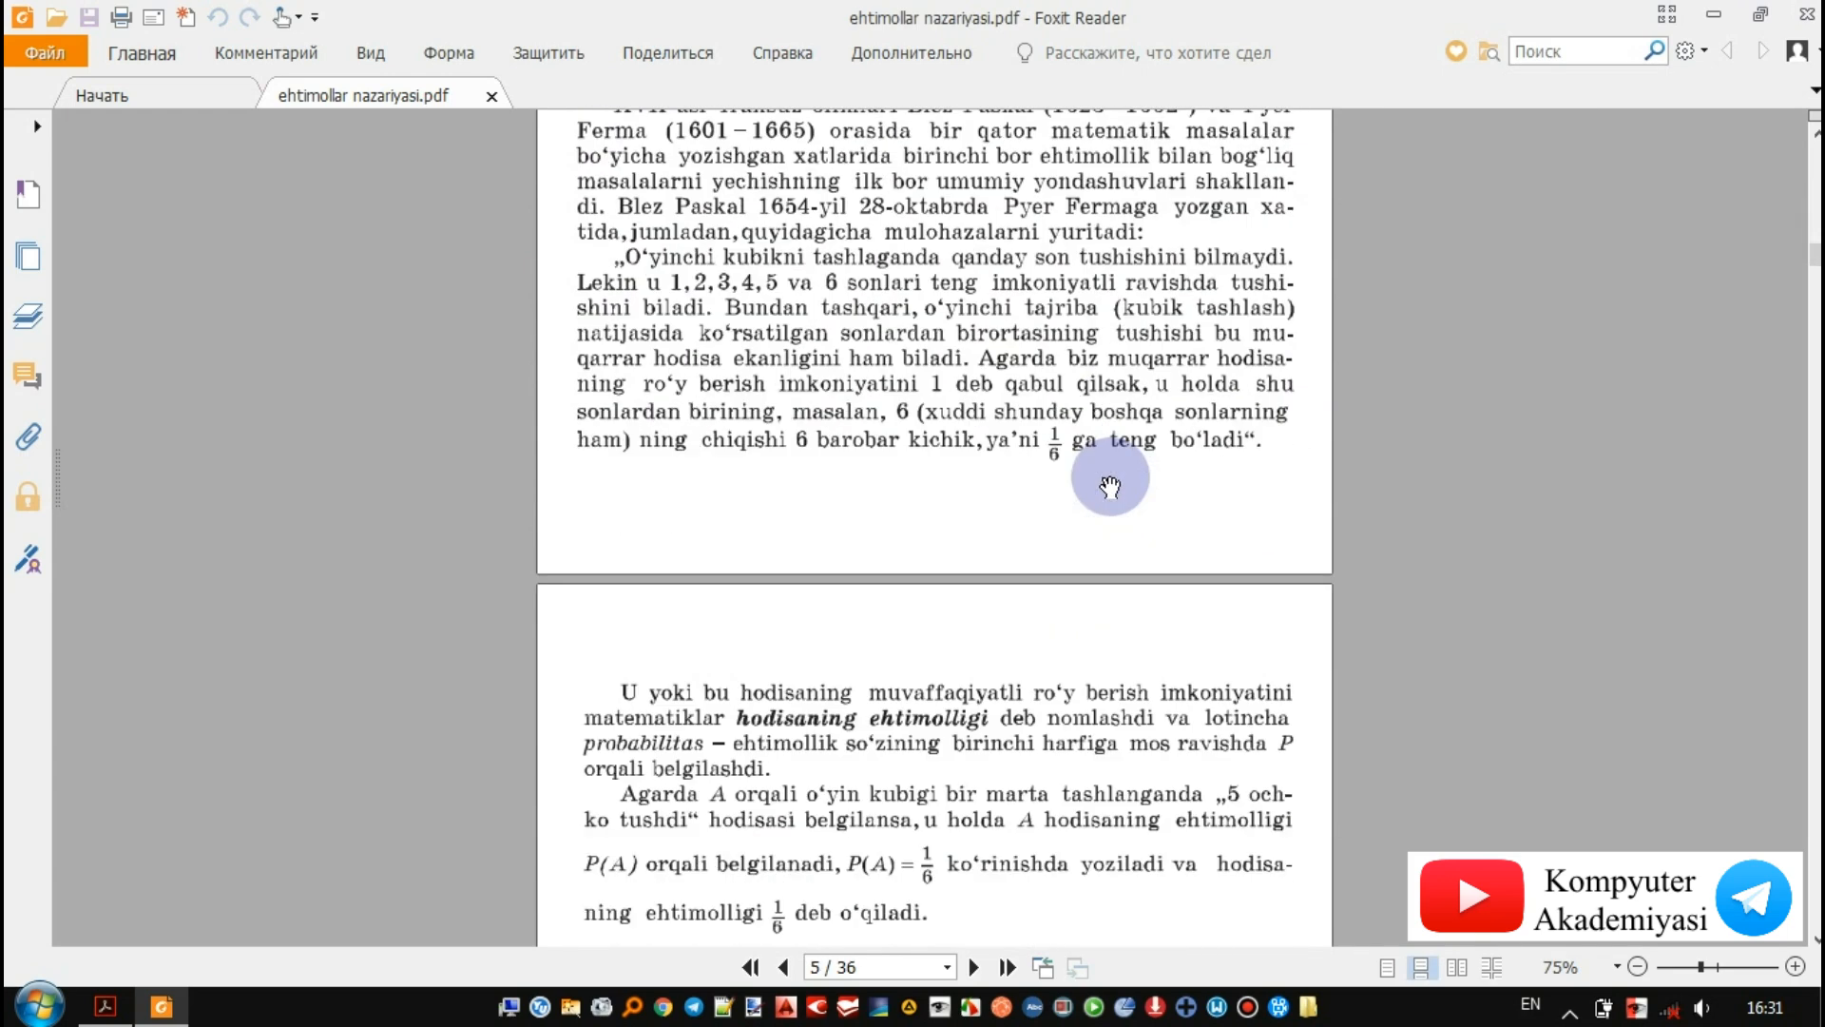
scroll(1110, 486, "down", 3)
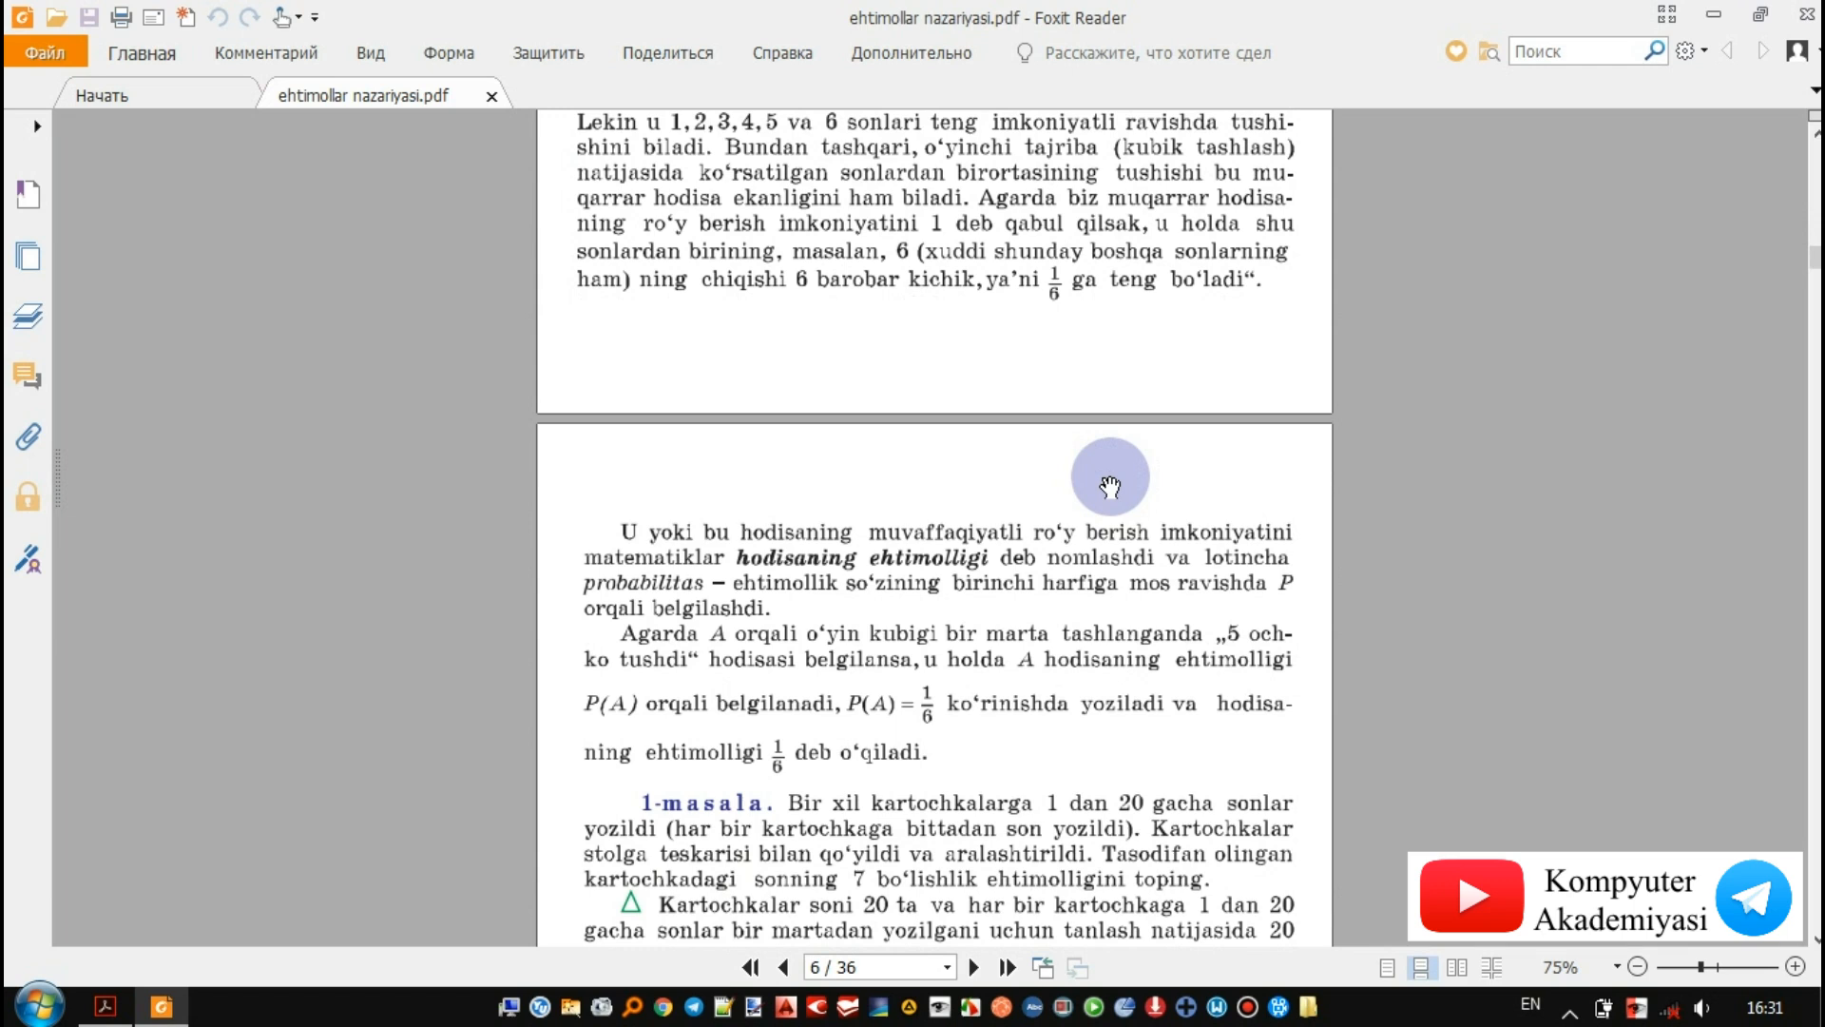